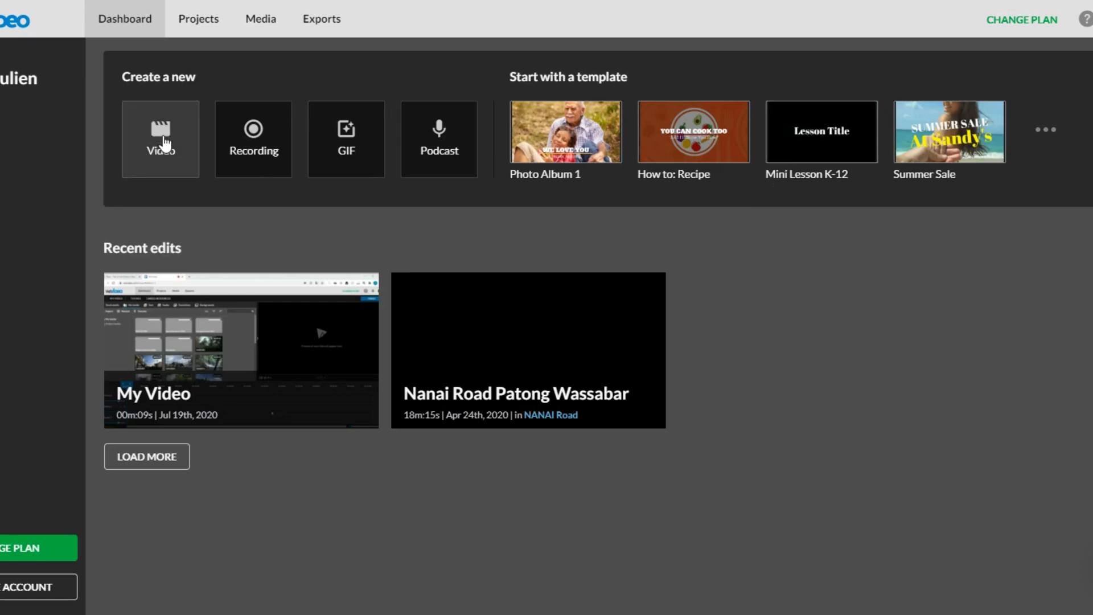
# - Create a new horizontal 16:9 video saved to the existing Wevideo project and start editing it
pyautogui.click(397, 300)
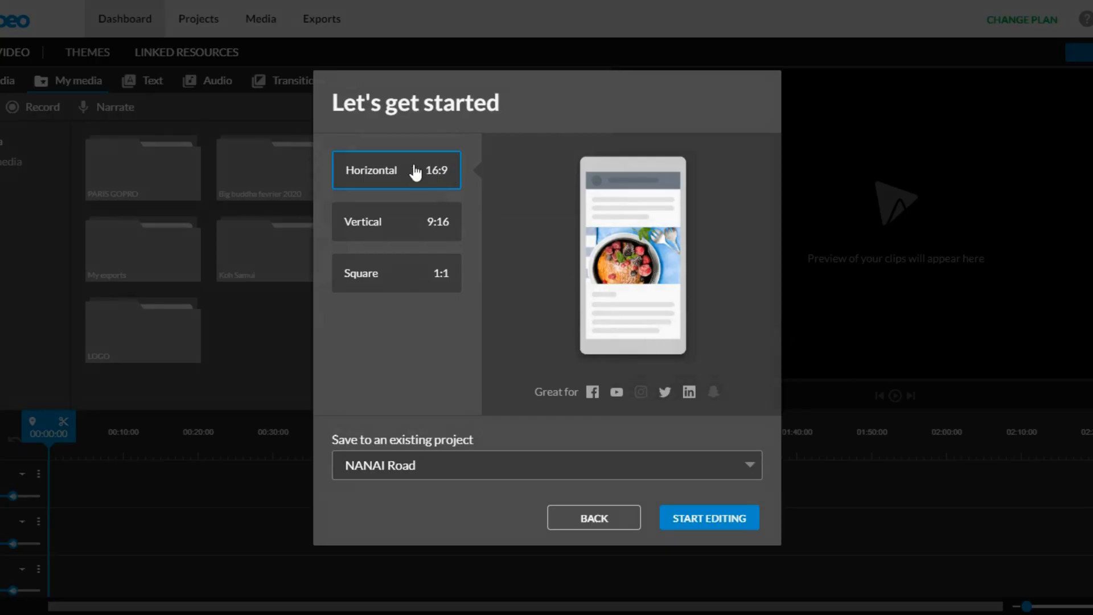
pyautogui.click(397, 221)
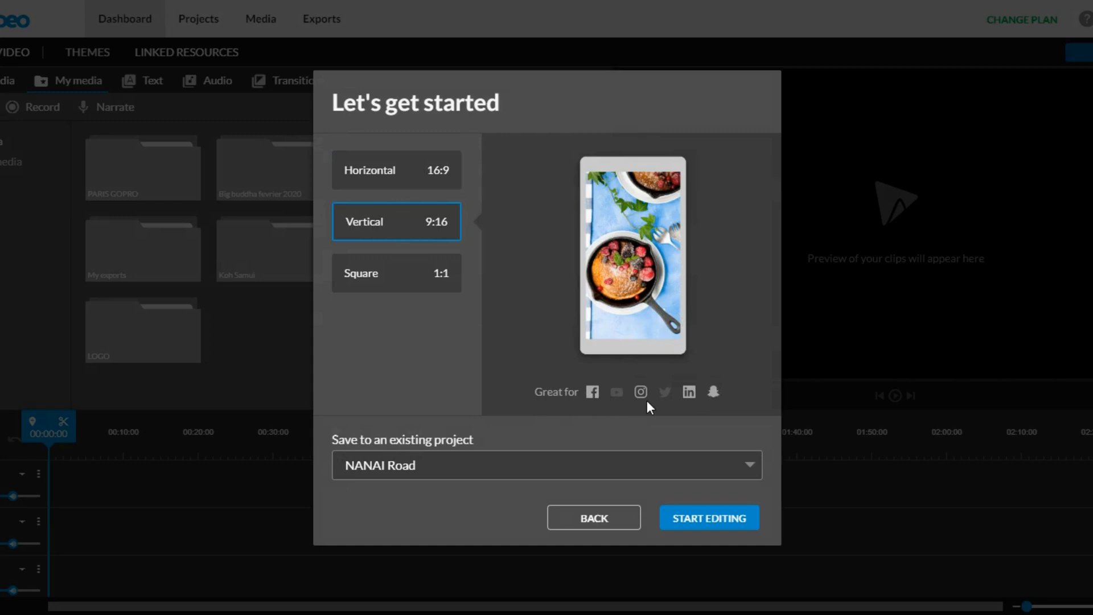
pyautogui.click(393, 286)
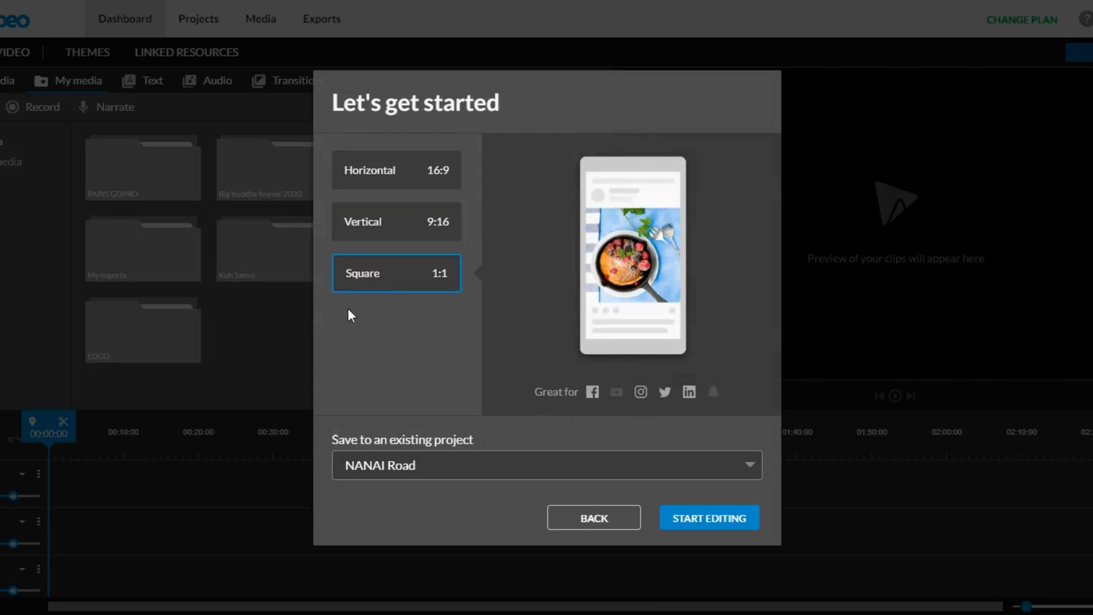
pyautogui.click(541, 463)
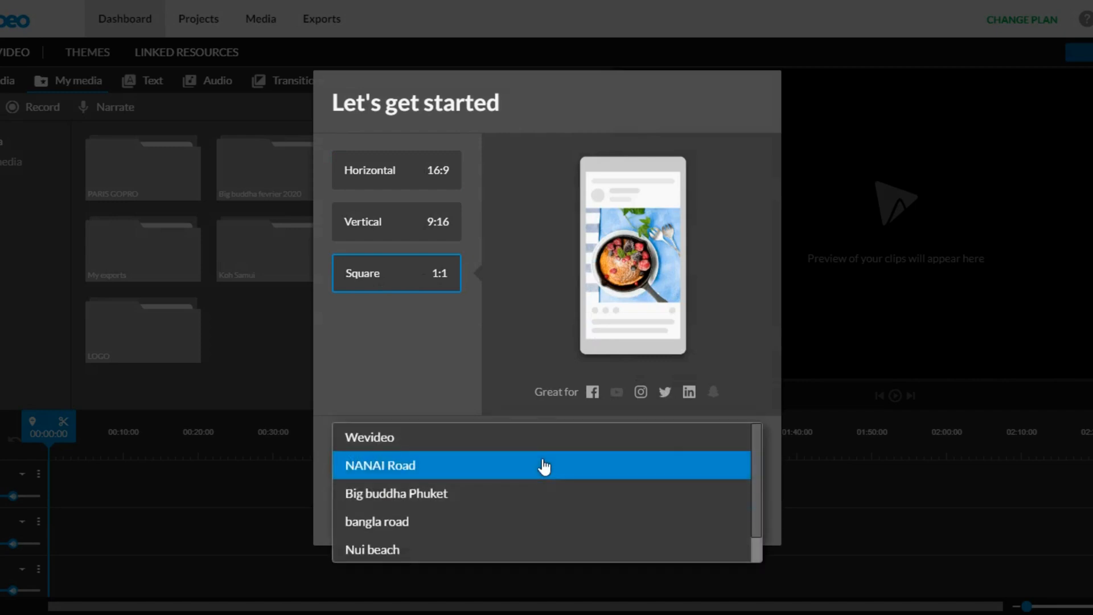
pyautogui.click(488, 431)
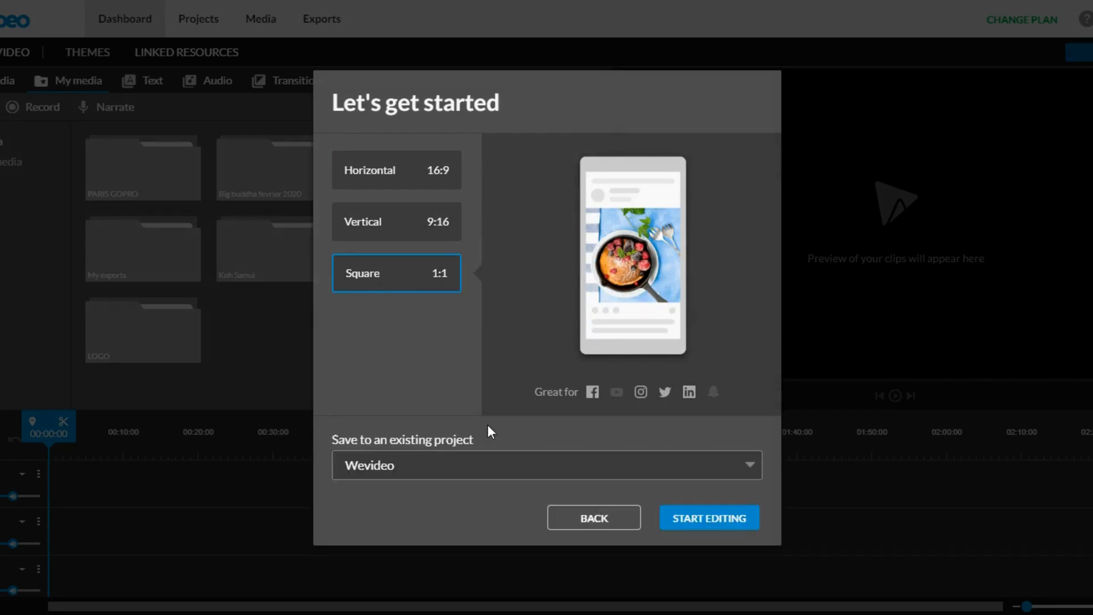
pyautogui.click(400, 178)
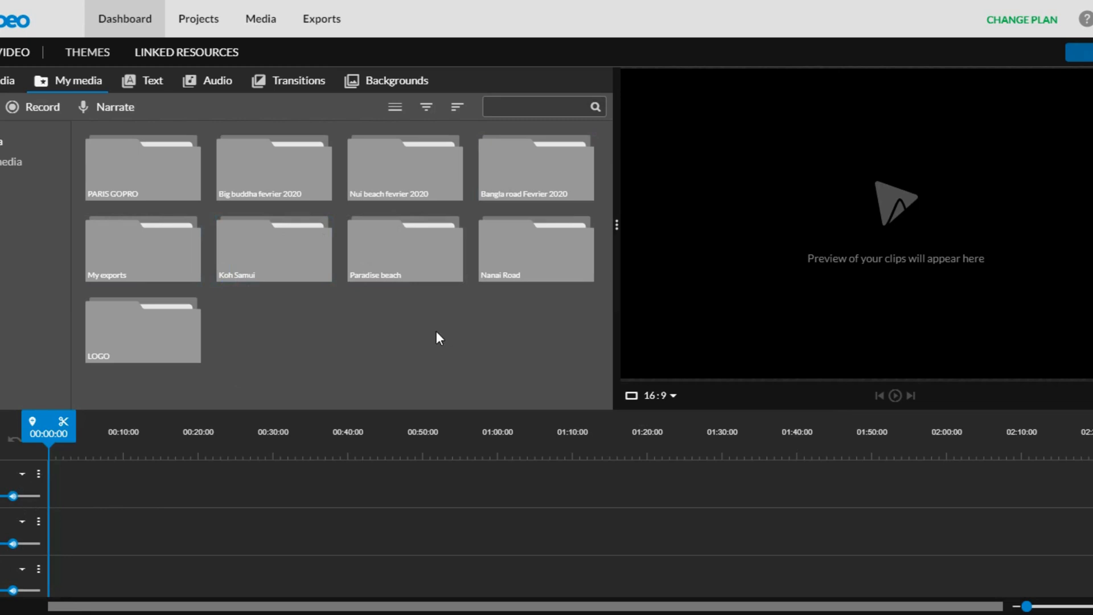
# - Place clip GH010500 from the Koh Samui folder at the start of the video track and preview its playback
pyautogui.doubleClick(287, 268)
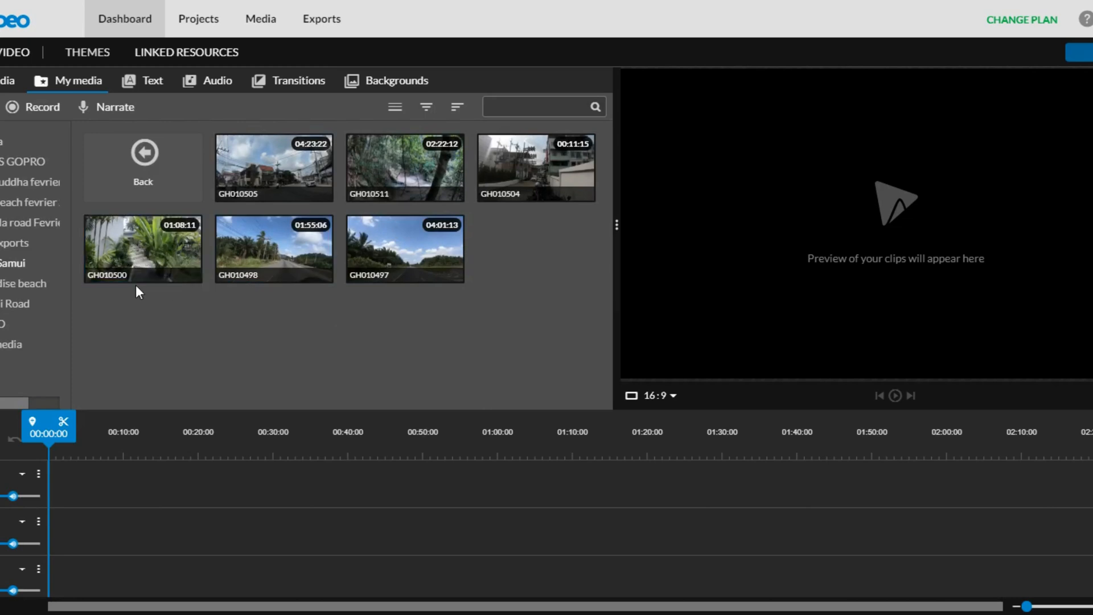
pyautogui.moveTo(138, 252); pyautogui.dragTo(58, 535)
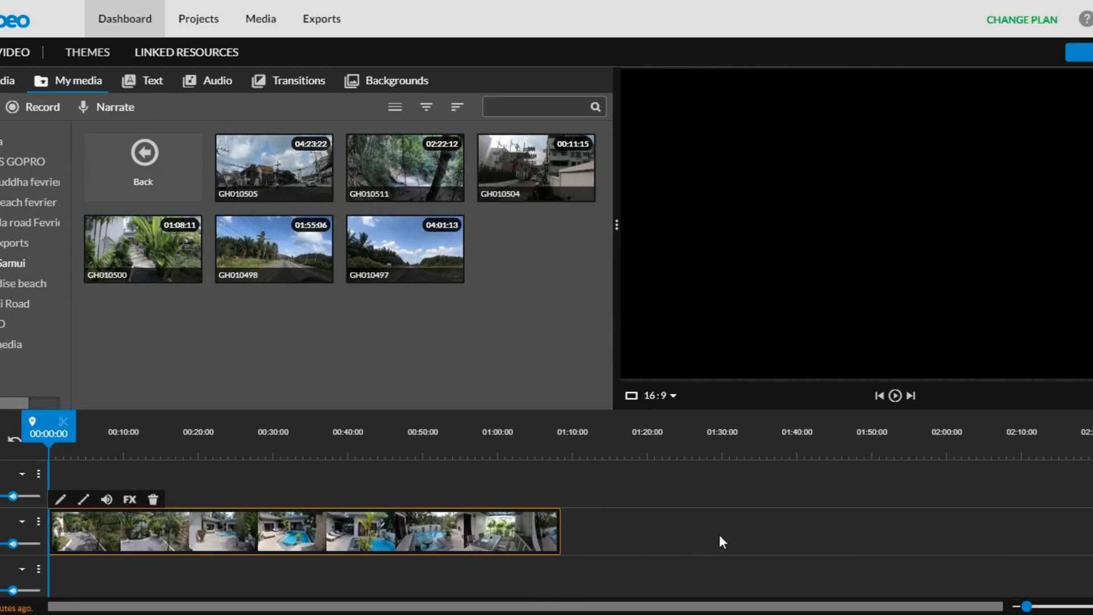
pyautogui.click(880, 396)
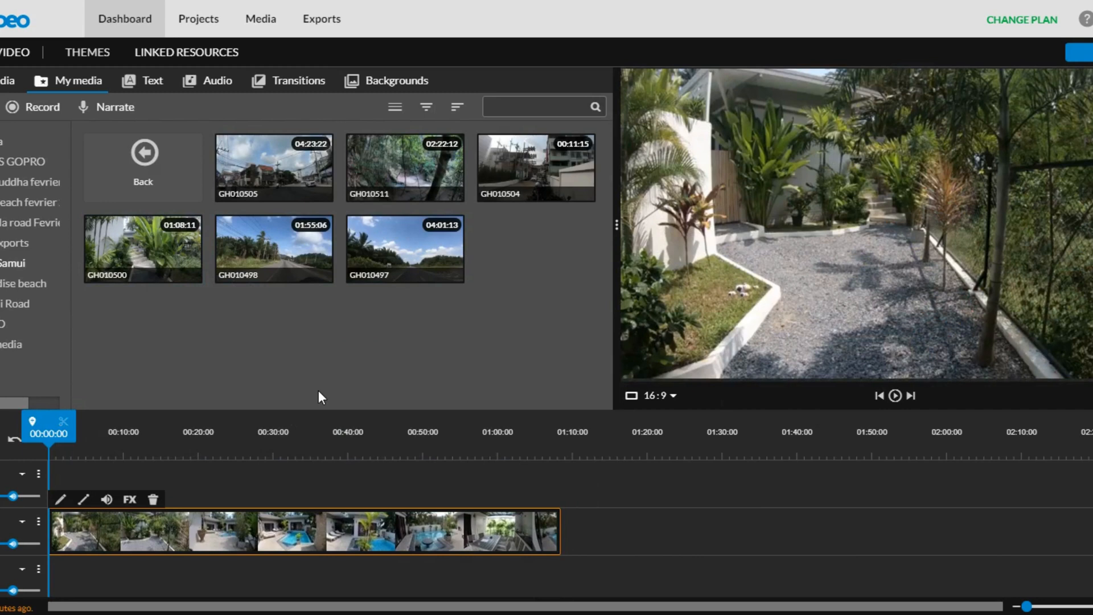
pyautogui.click(898, 399)
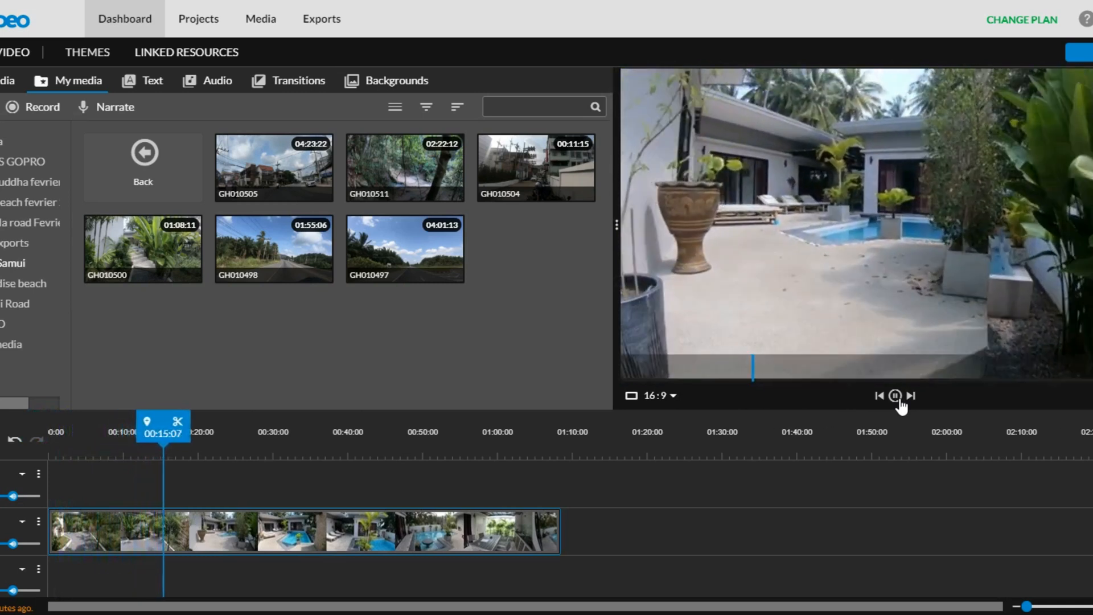
pyautogui.click(896, 397)
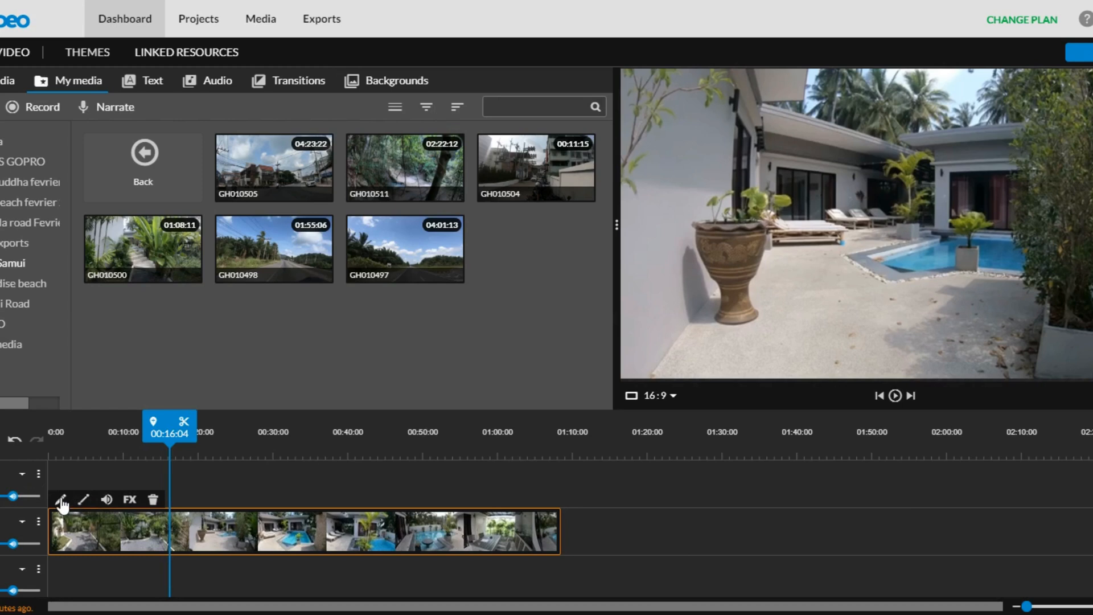
# - Mute clip GH010500 in its clip settings, review its color, color keying and duration options, and save the changes
pyautogui.moveTo(13, 544)
pyautogui.click(60, 500)
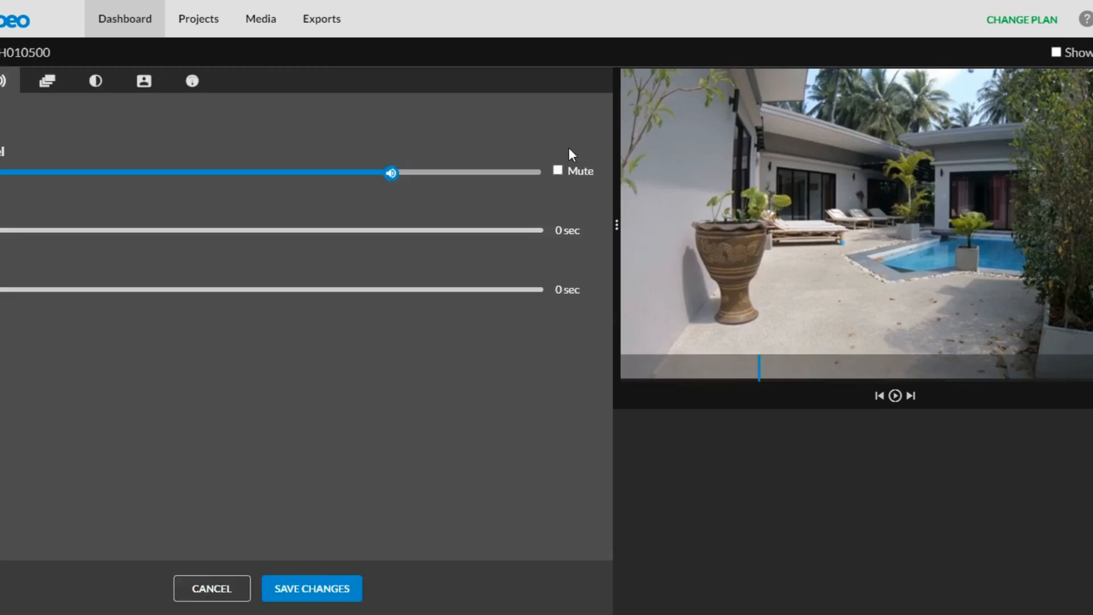
pyautogui.click(557, 171)
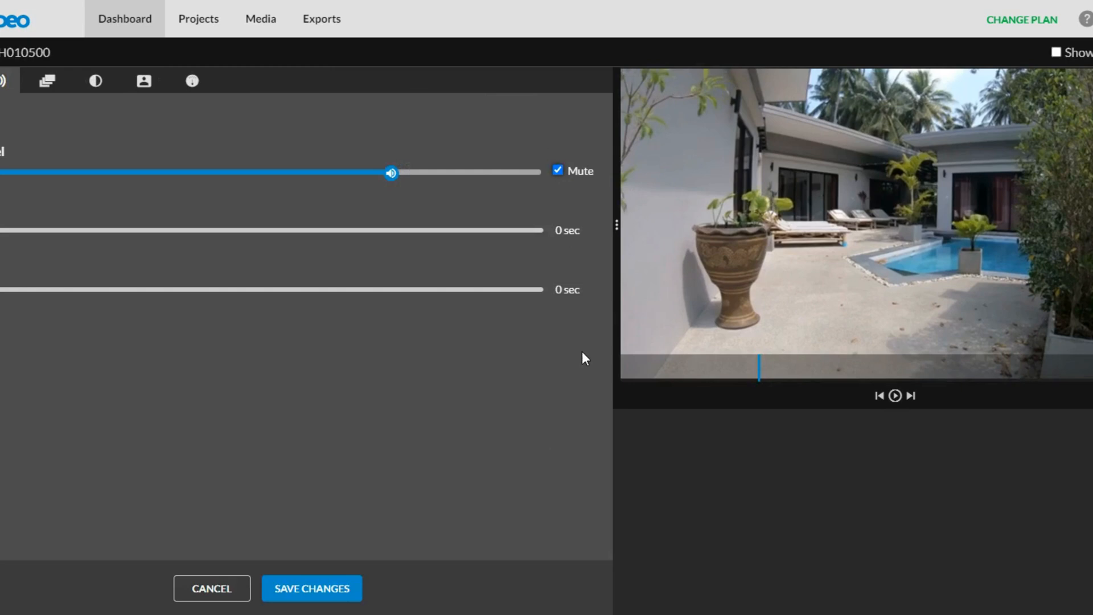
pyautogui.click(51, 83)
pyautogui.click(94, 82)
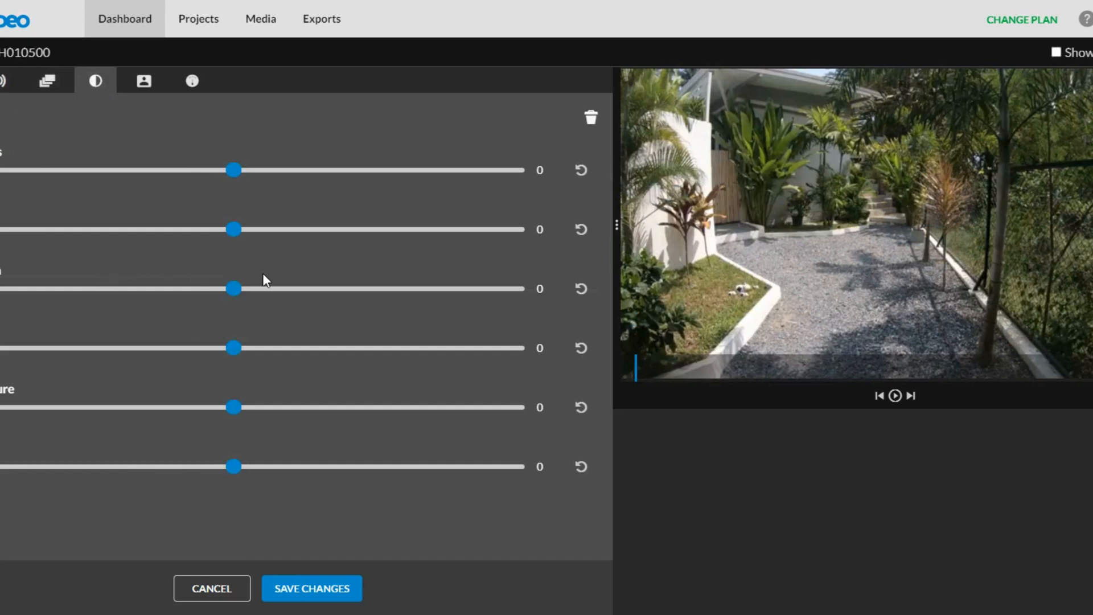
pyautogui.click(147, 86)
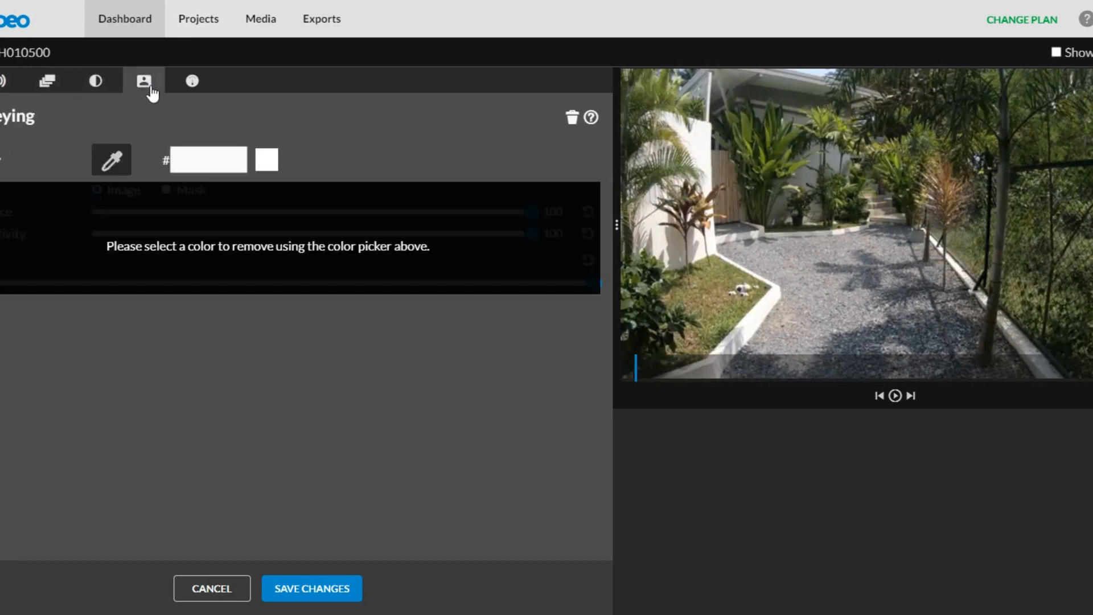
pyautogui.click(192, 85)
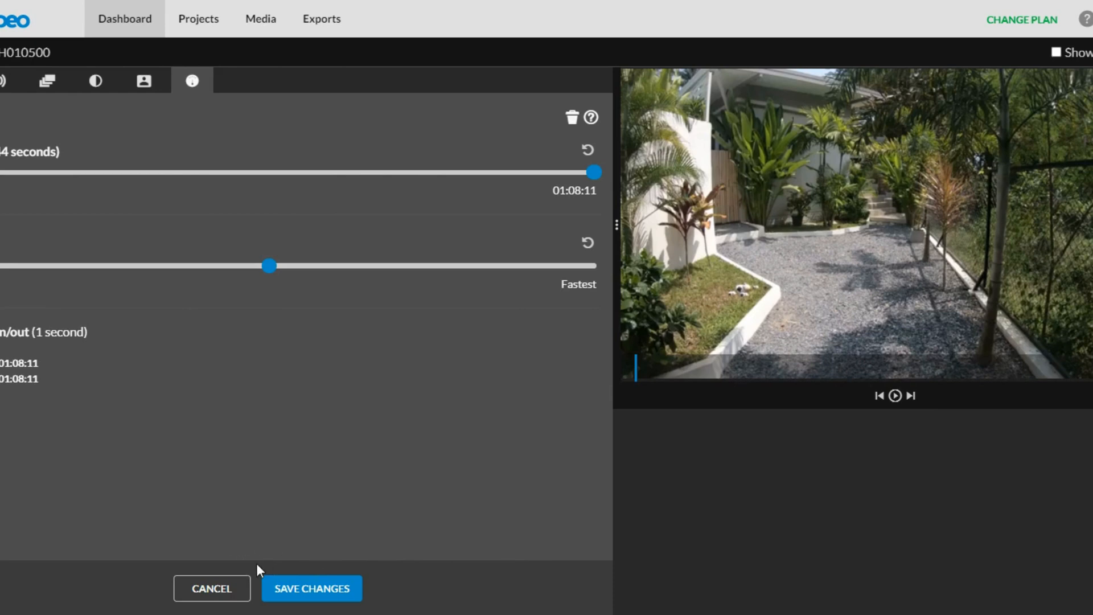
pyautogui.click(302, 586)
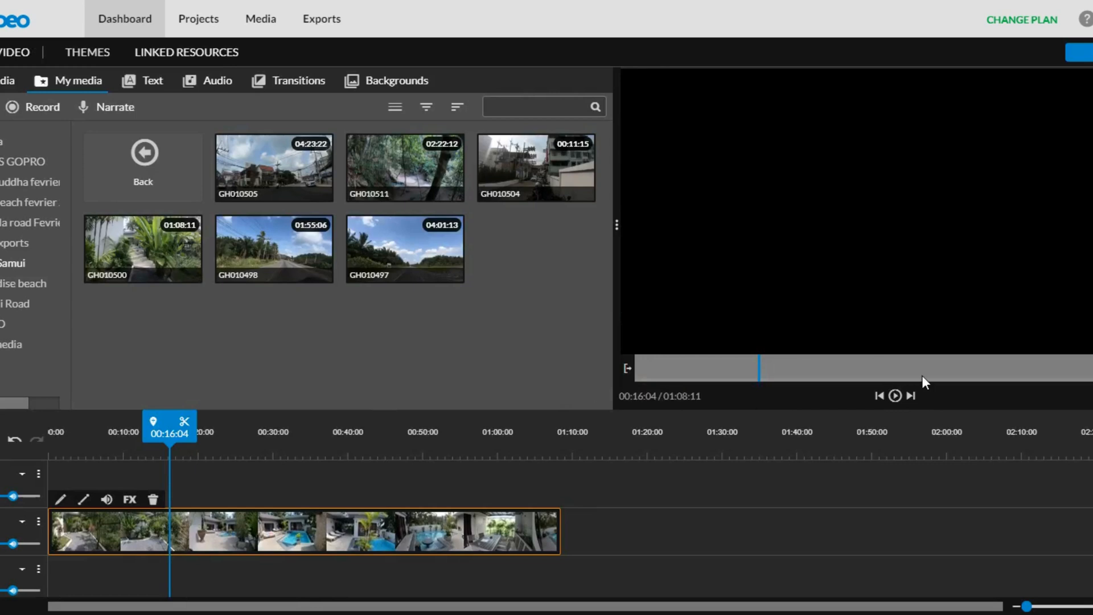
# - Trim the end of clip GH010500 on the timeline so it ends at about 00:40:06
pyautogui.click(879, 396)
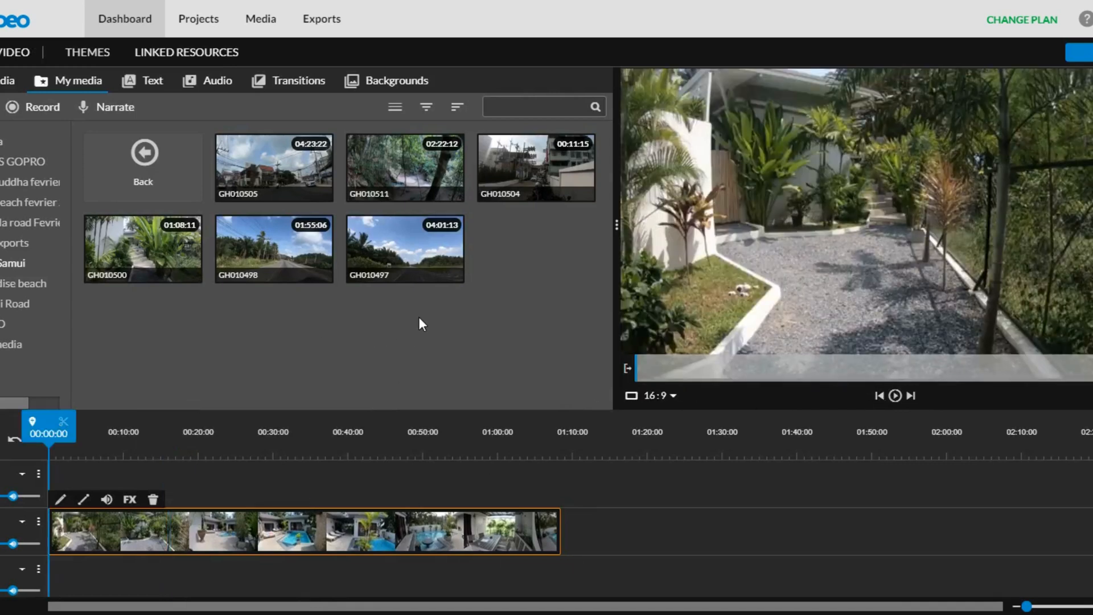
pyautogui.click(284, 246)
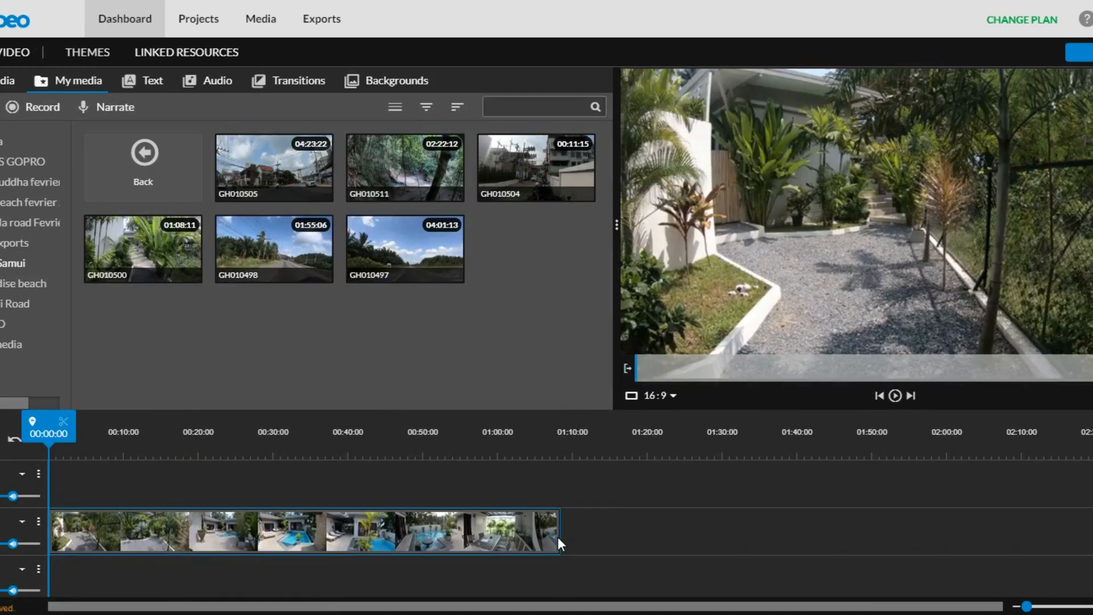
pyautogui.click(534, 535)
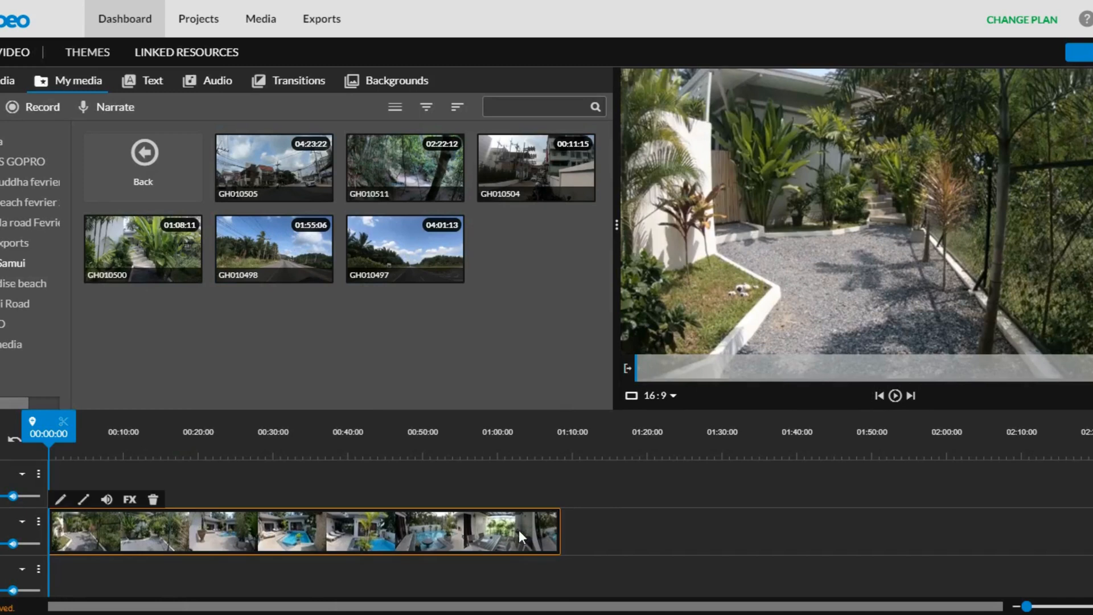
pyautogui.moveTo(556, 533); pyautogui.dragTo(349, 535)
pyautogui.click(245, 532)
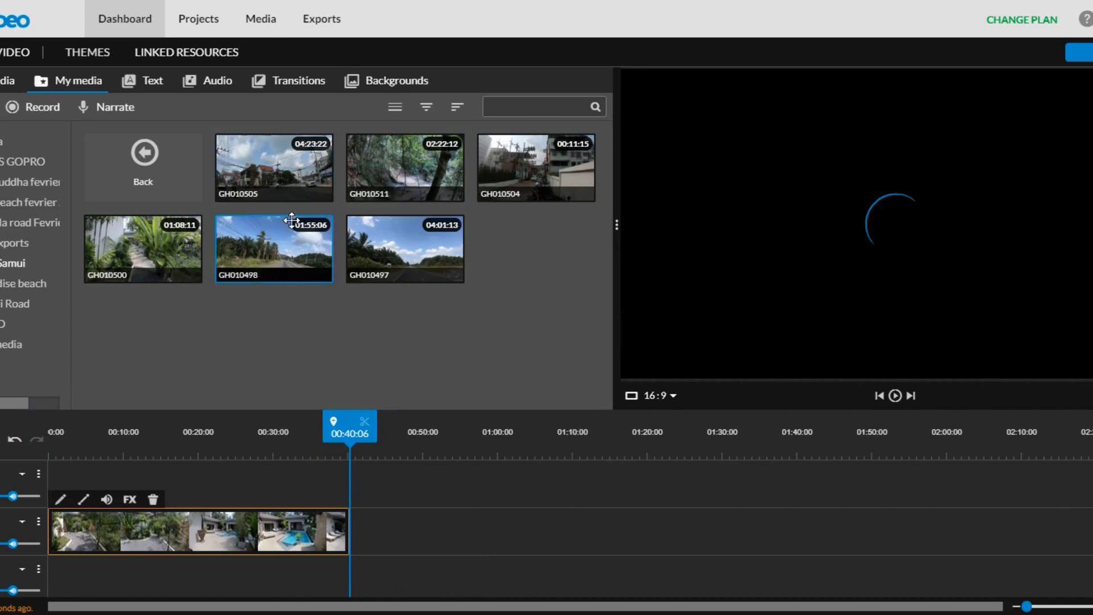
# - Add clip GH010498 directly after the first clip and cut away everything past 01:42:24
pyautogui.click(281, 253)
pyautogui.moveTo(274, 254); pyautogui.dragTo(375, 515)
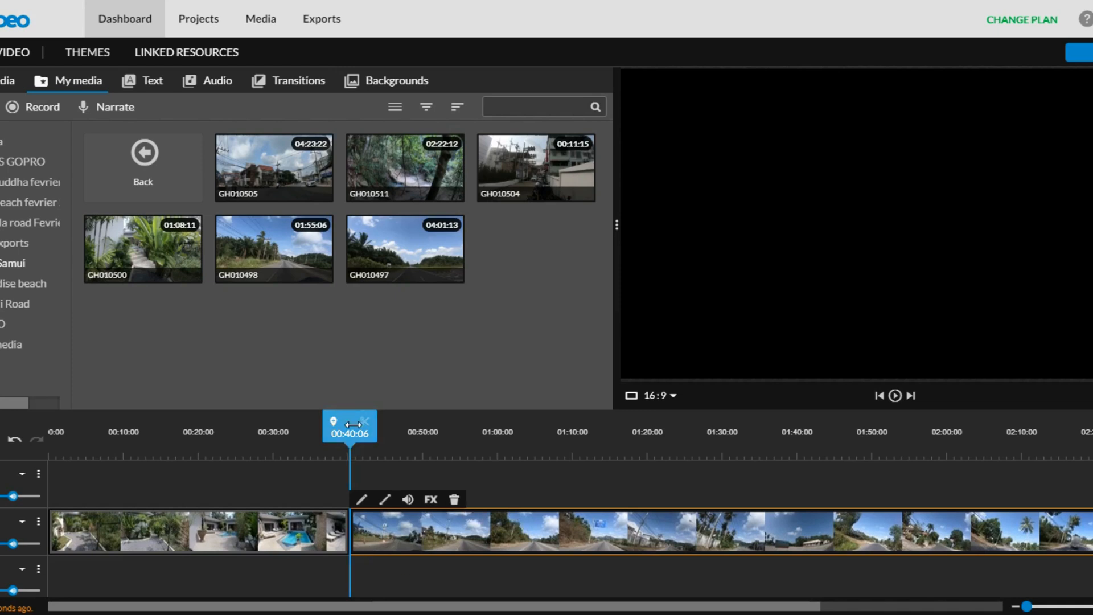
pyautogui.moveTo(341, 424)
pyautogui.mouseDown()
pyautogui.moveTo(715, 454)
pyautogui.moveTo(813, 444)
pyautogui.mouseUp()
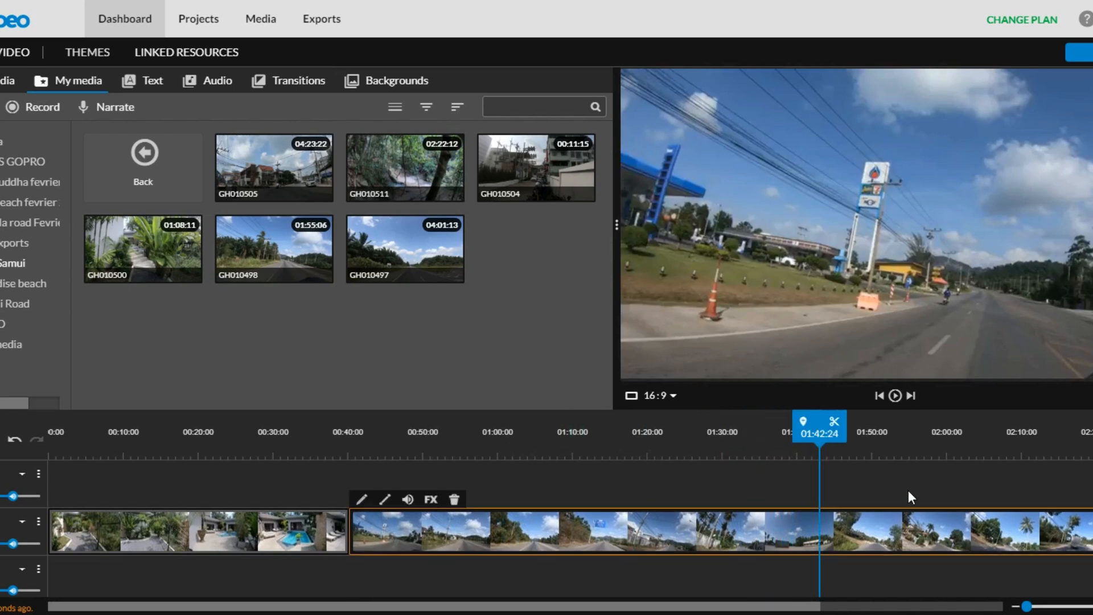
pyautogui.press('s')
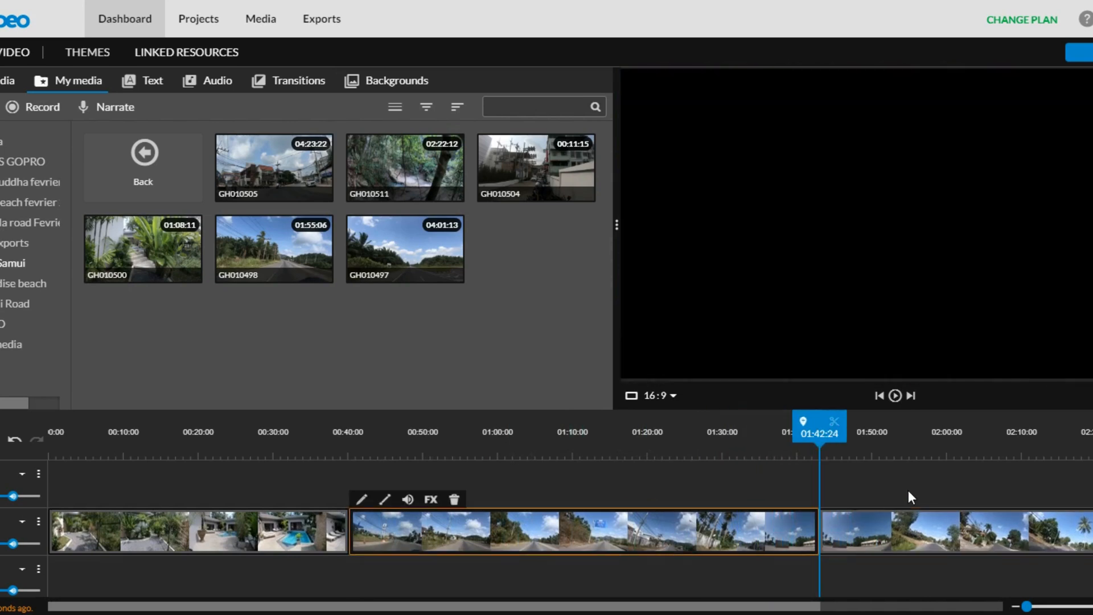
pyautogui.click(922, 528)
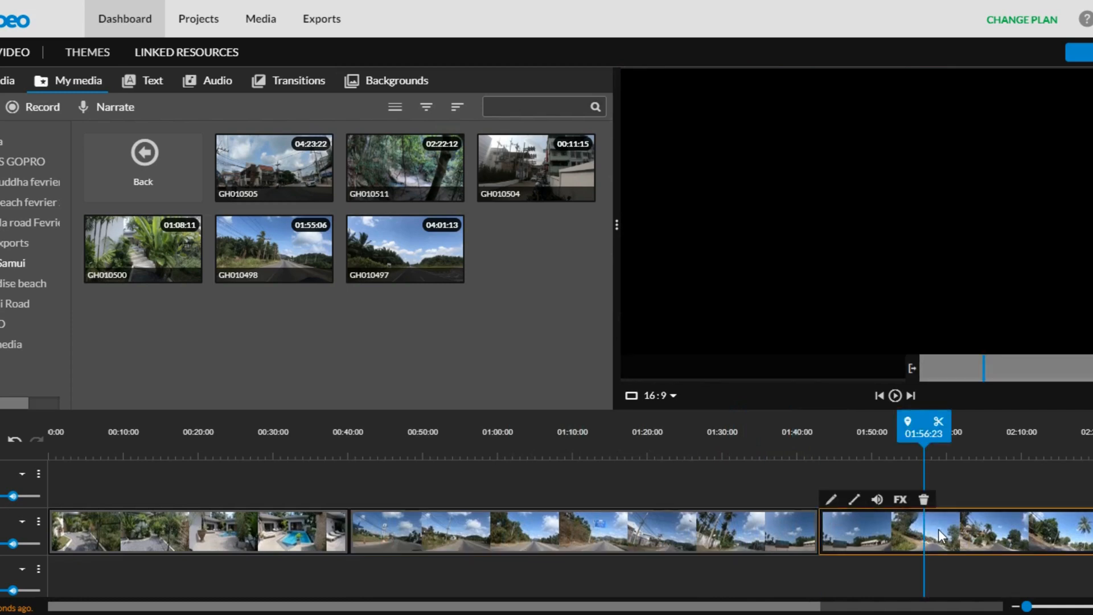
pyautogui.press('Delete')
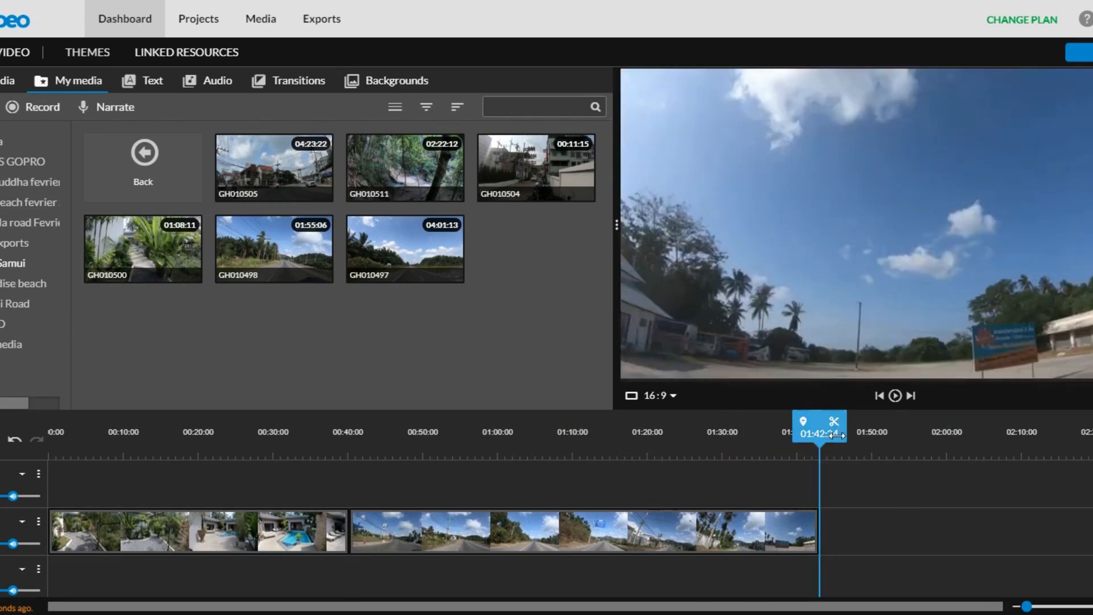
# - Mute the GH010498 clip on the timeline in its clip settings and save the changes
pyautogui.click(879, 395)
pyautogui.click(604, 537)
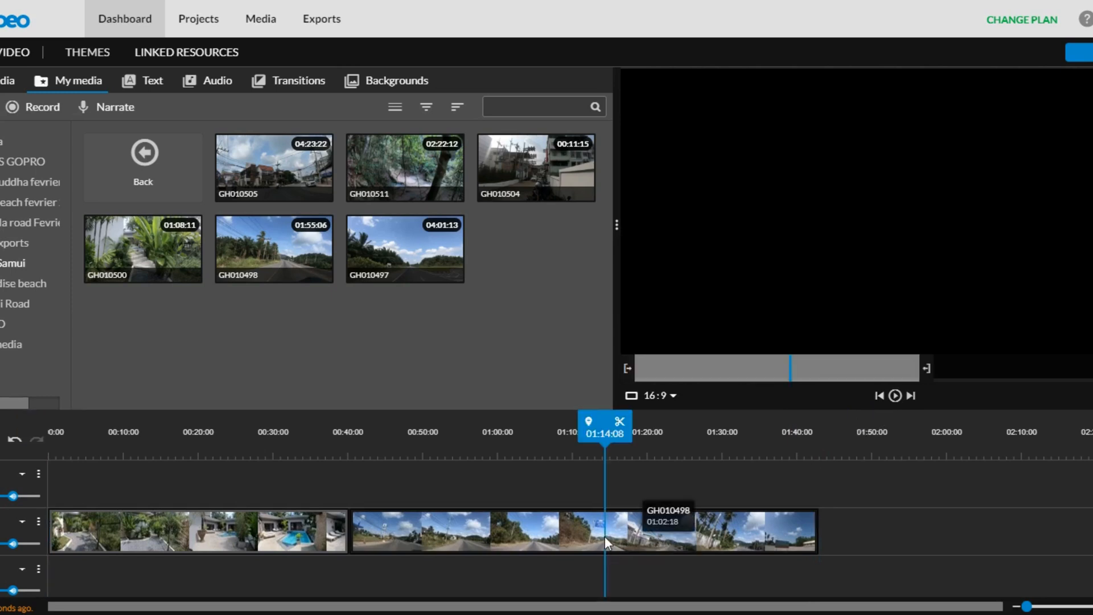
pyautogui.click(605, 535)
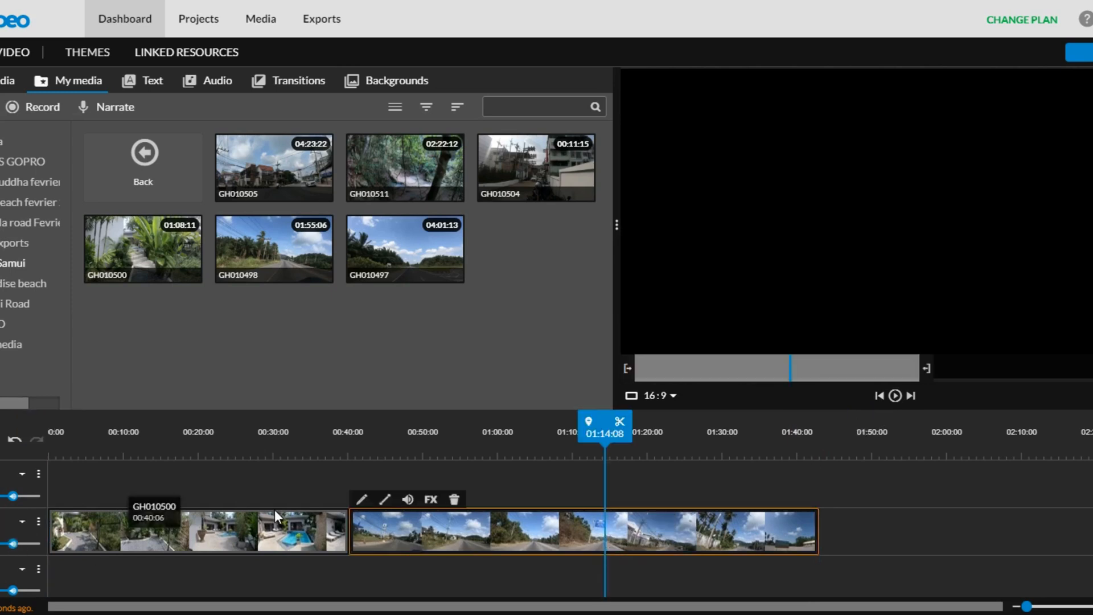
pyautogui.click(409, 501)
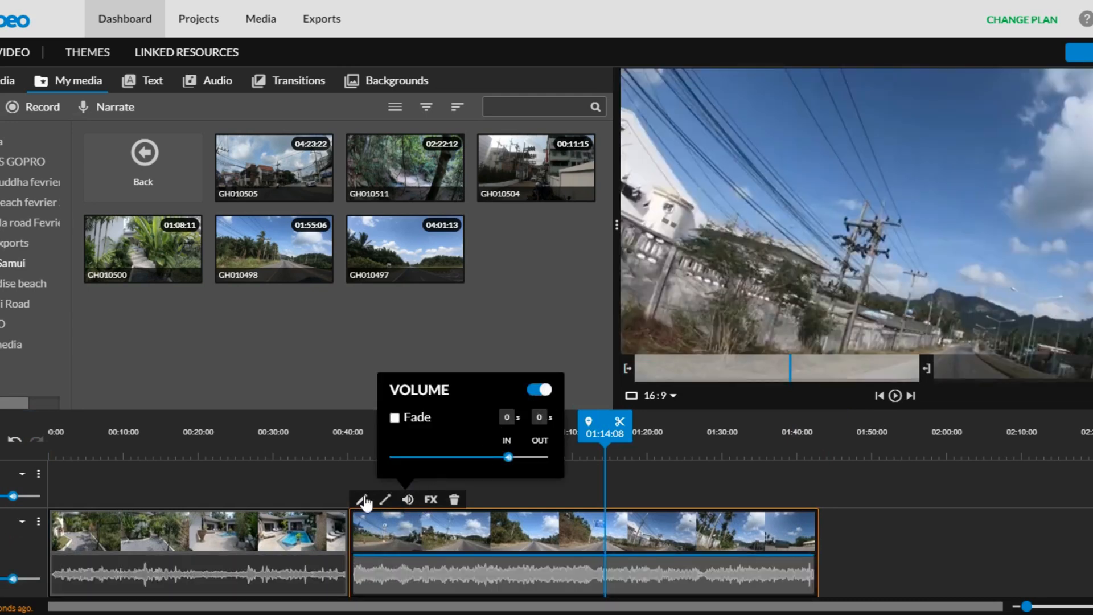
pyautogui.click(363, 499)
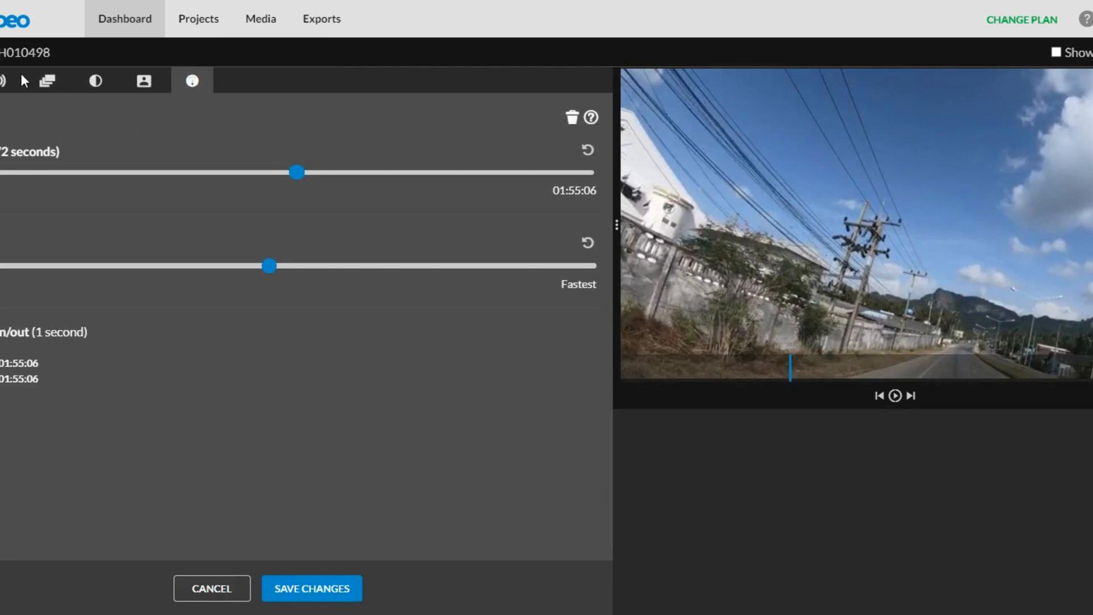
pyautogui.click(2, 85)
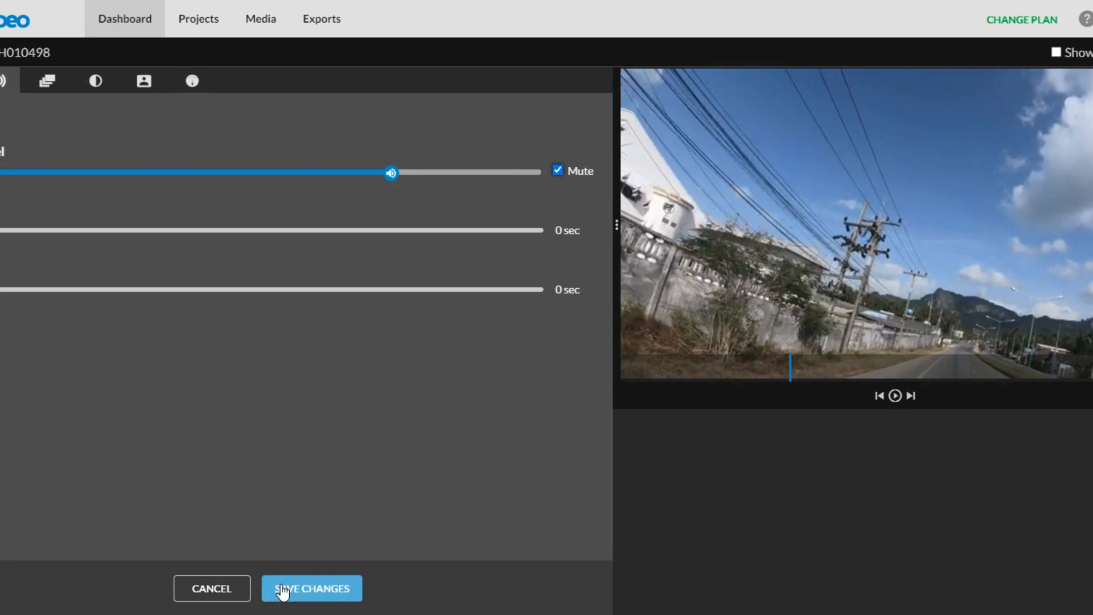
pyautogui.click(299, 588)
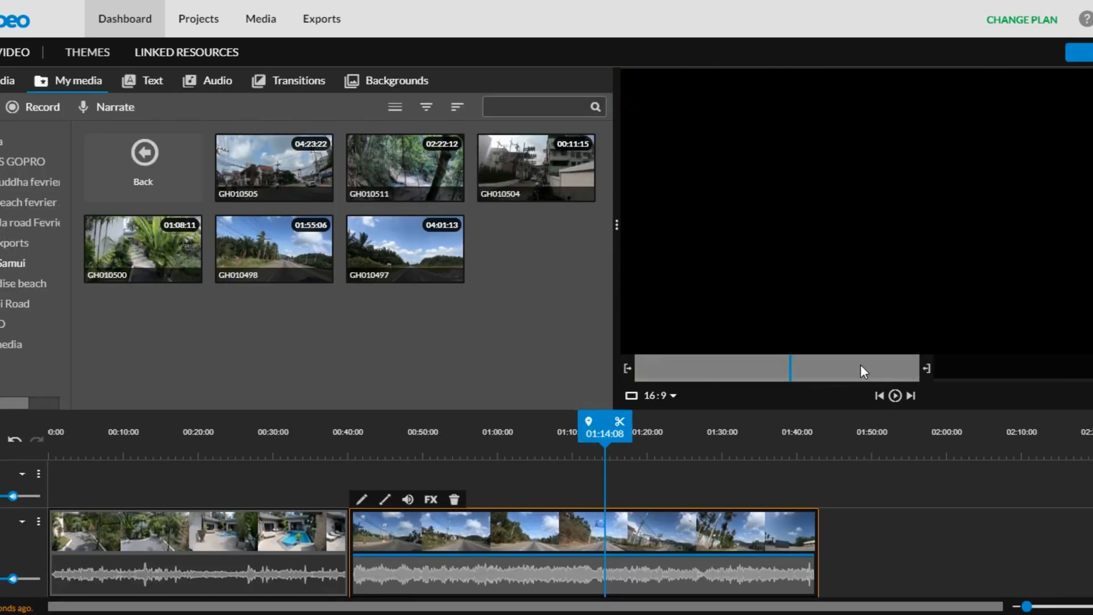
# - Browse the transition library and preview the Cross mosaic, Cross dissolve and Cross Zoom transitions
pyautogui.click(879, 396)
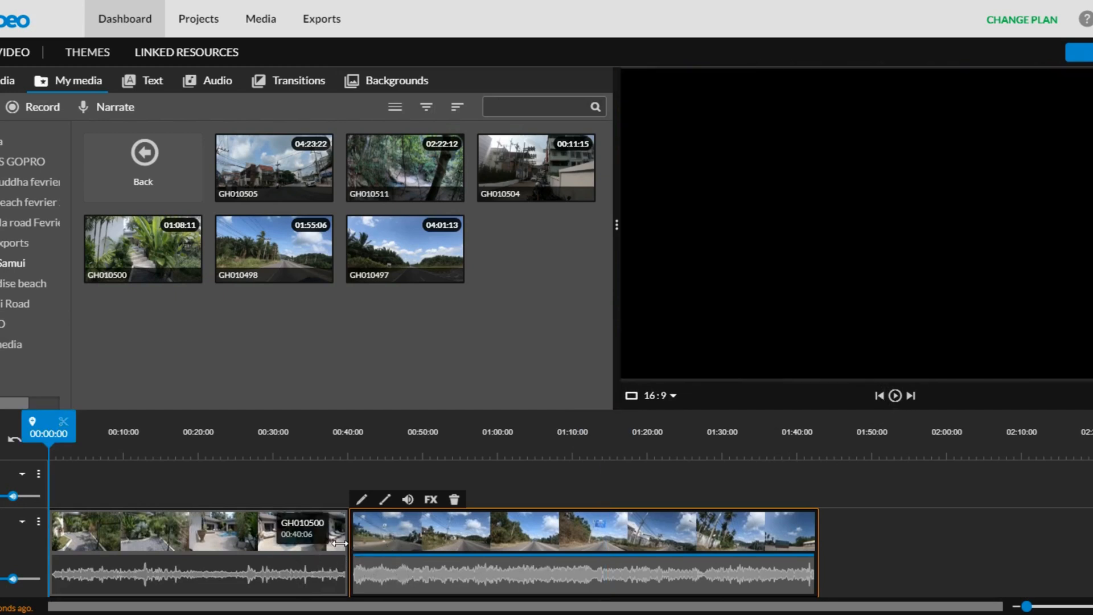
pyautogui.click(300, 87)
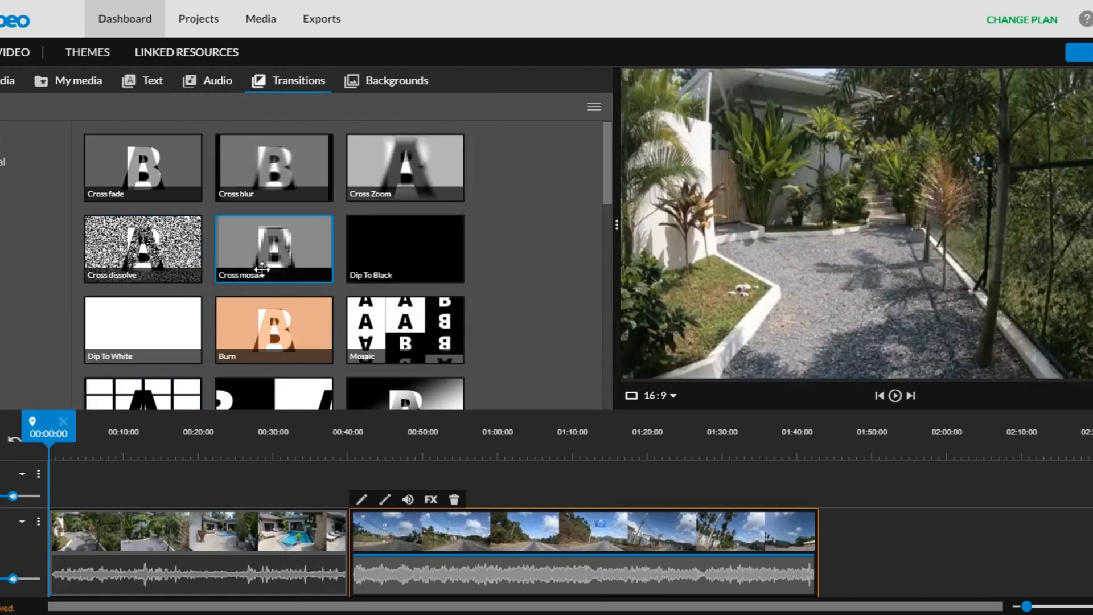
pyautogui.scroll(-5, 292, 239)
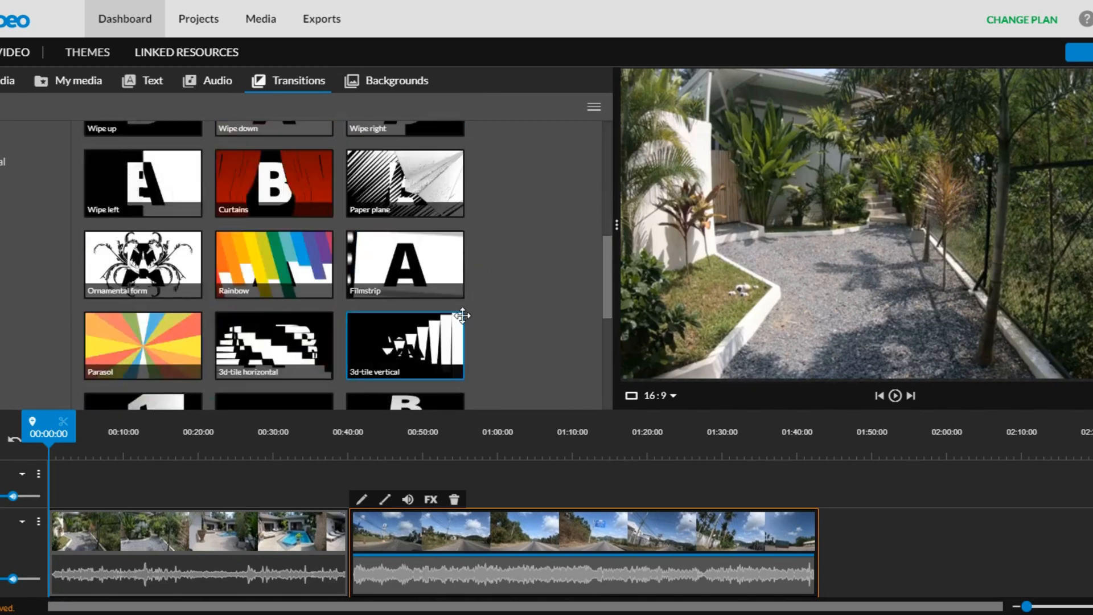
pyautogui.scroll(-3, 462, 315)
pyautogui.scroll(-1, 463, 315)
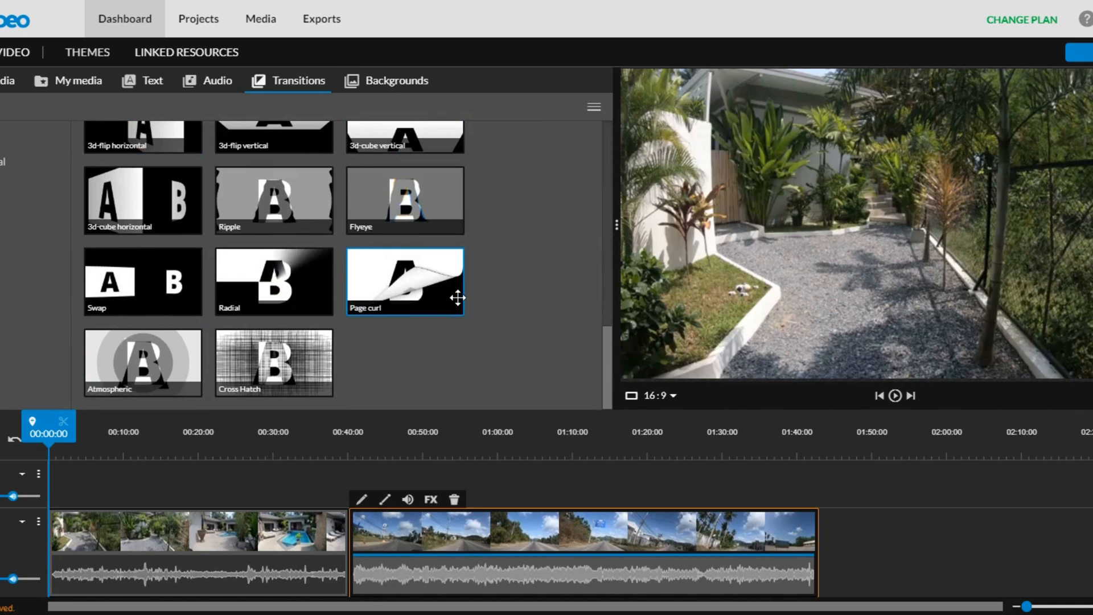
pyautogui.scroll(4, 464, 308)
pyautogui.scroll(5, 465, 309)
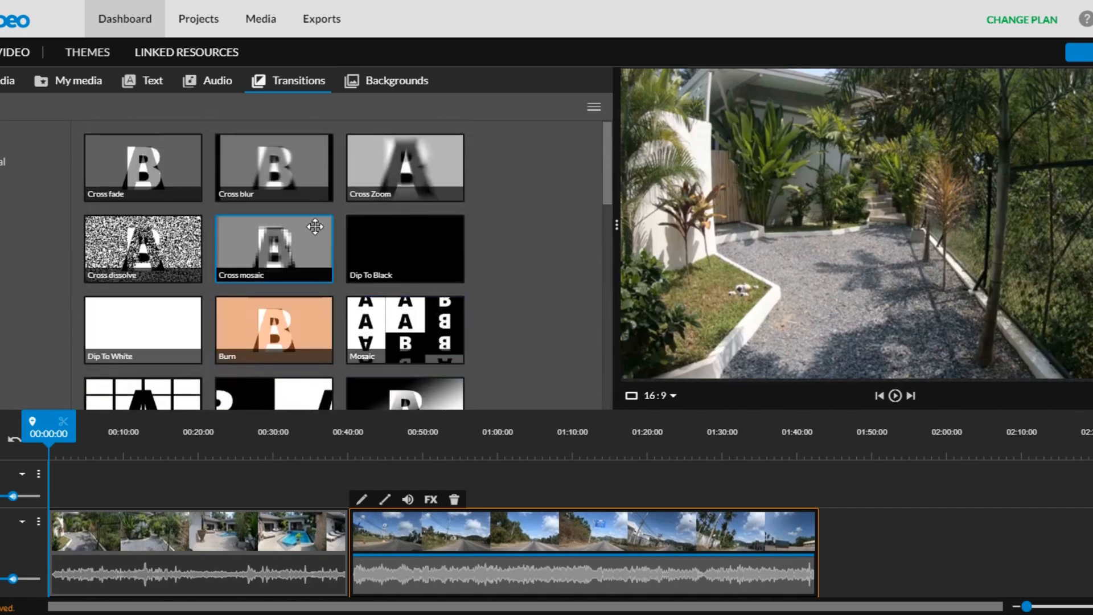
pyautogui.click(275, 244)
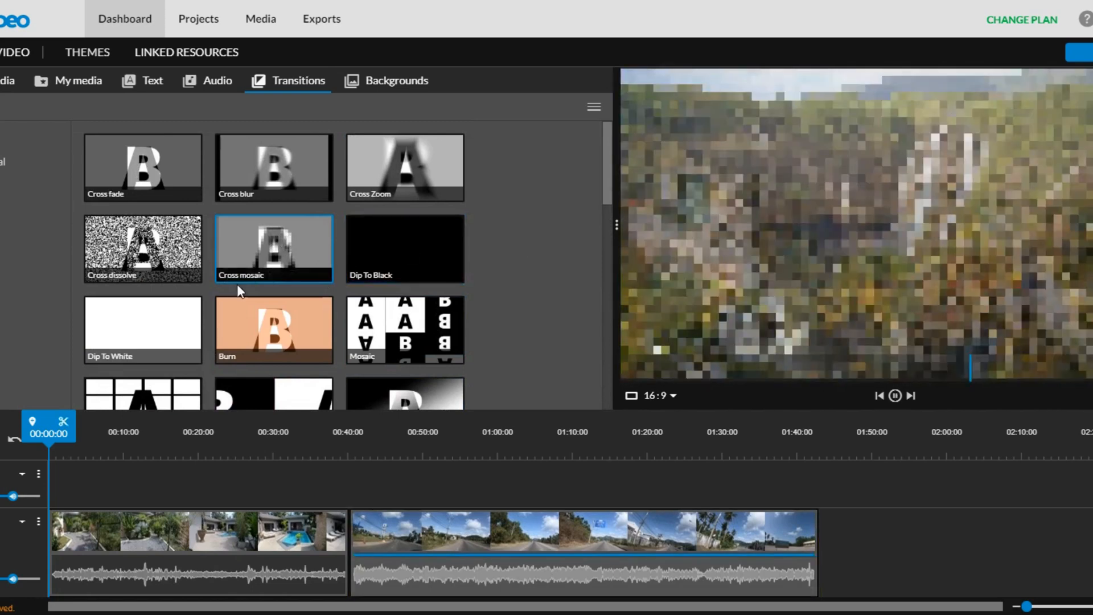
pyautogui.click(97, 239)
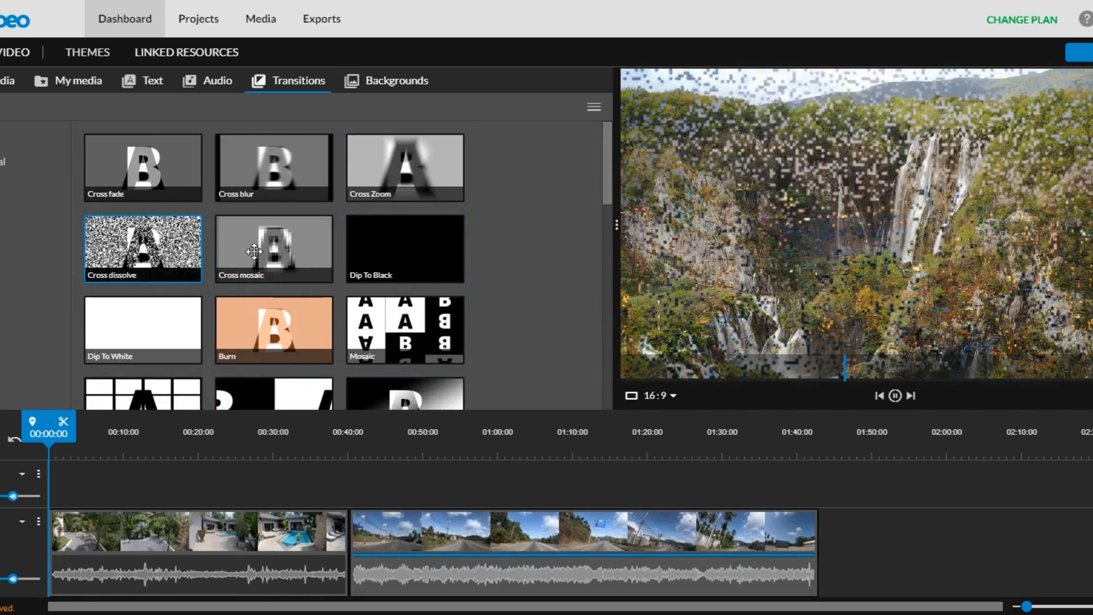
pyautogui.click(423, 167)
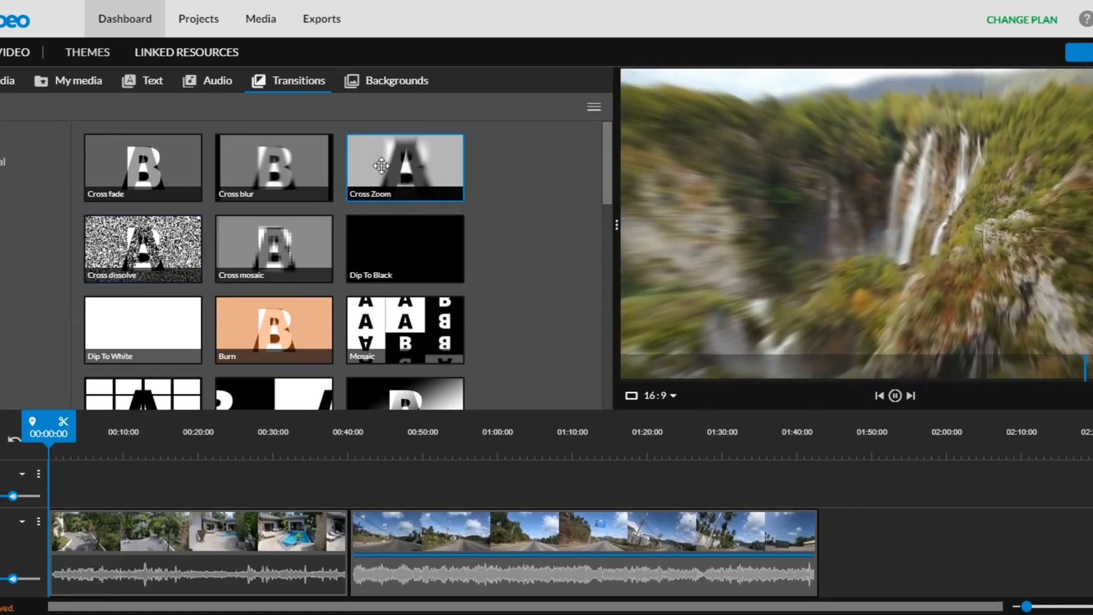
# - Place a Cross Zoom transition between clips GH010500 and GH010498 and set its duration to 2 s
pyautogui.moveTo(391, 170)
pyautogui.mouseDown()
pyautogui.moveTo(360, 268)
pyautogui.moveTo(342, 408)
pyautogui.moveTo(360, 538)
pyautogui.mouseUp()
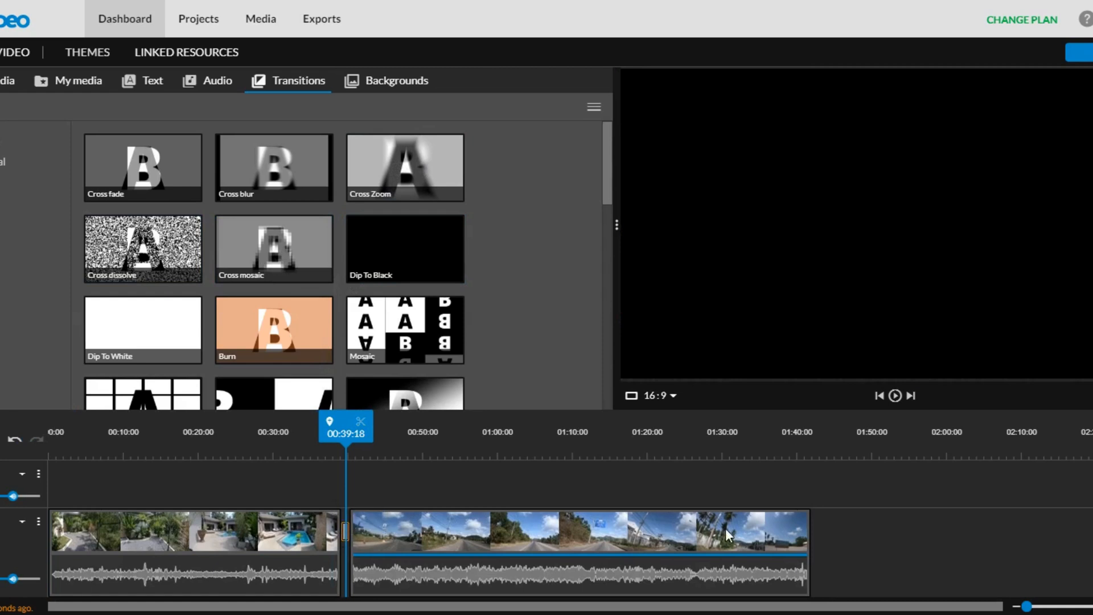
pyautogui.press('+')
pyautogui.press('+')
pyautogui.press('+')
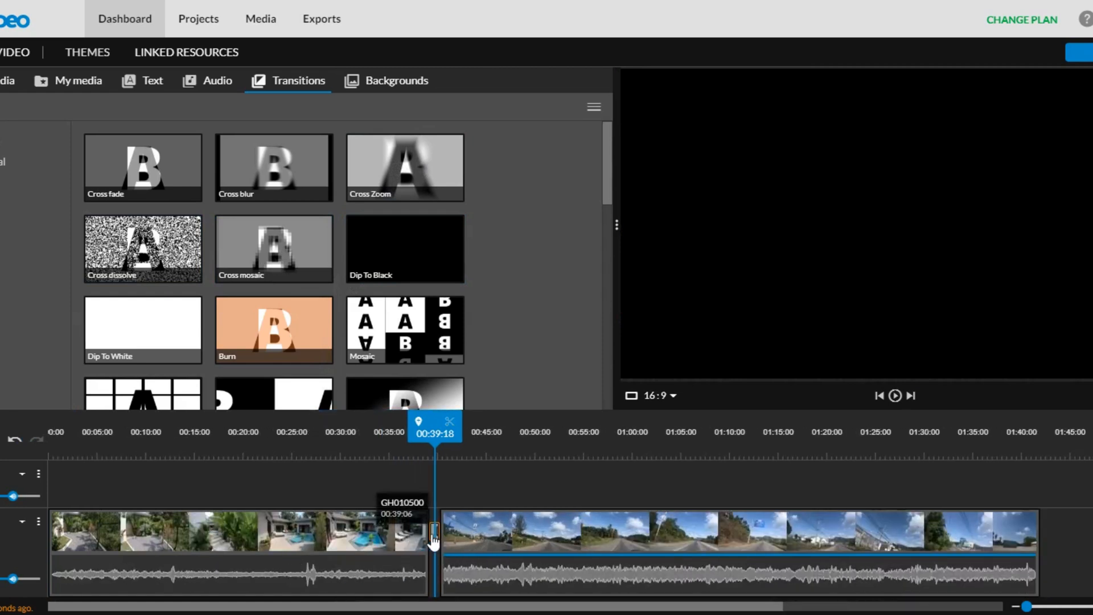
pyautogui.click(436, 535)
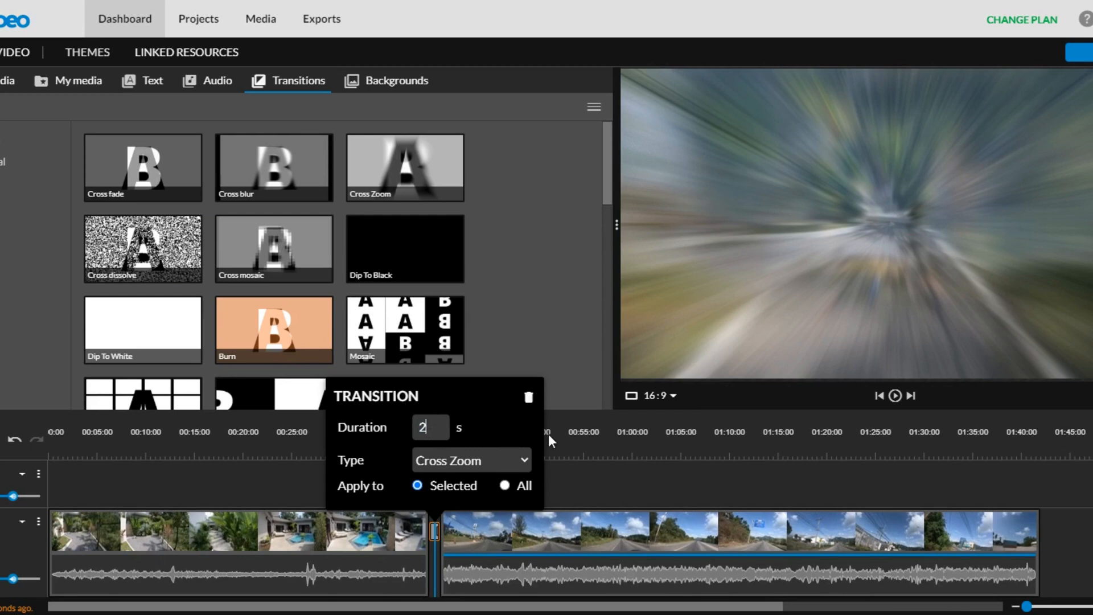
pyautogui.click(596, 430)
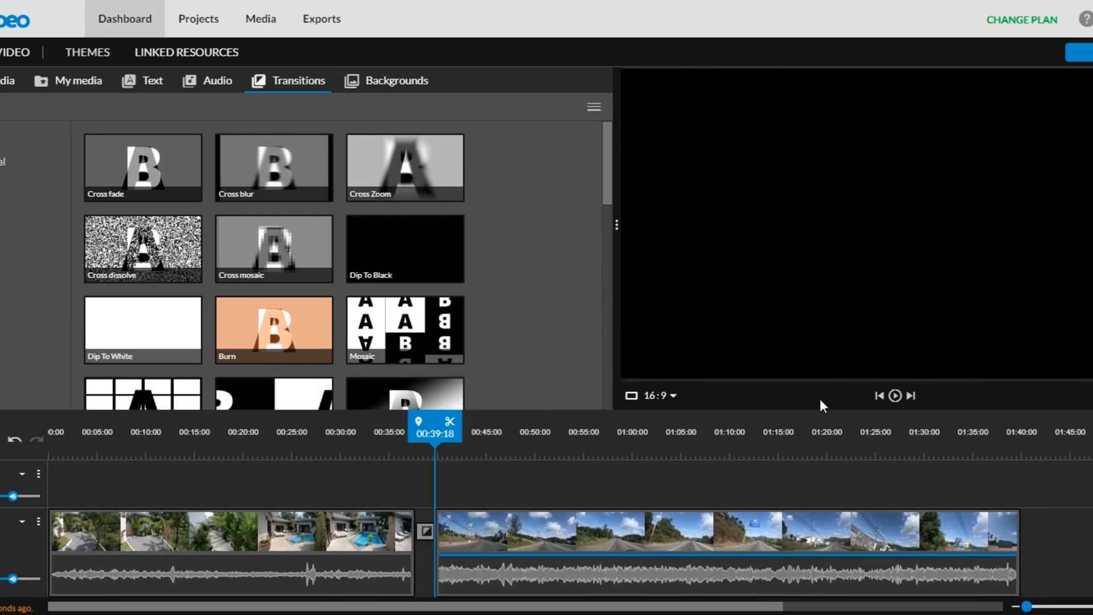
# - Return to the start of the video, browse the motion title templates and preview Radio - Lower third and Line wipe - Lower third
pyautogui.click(879, 395)
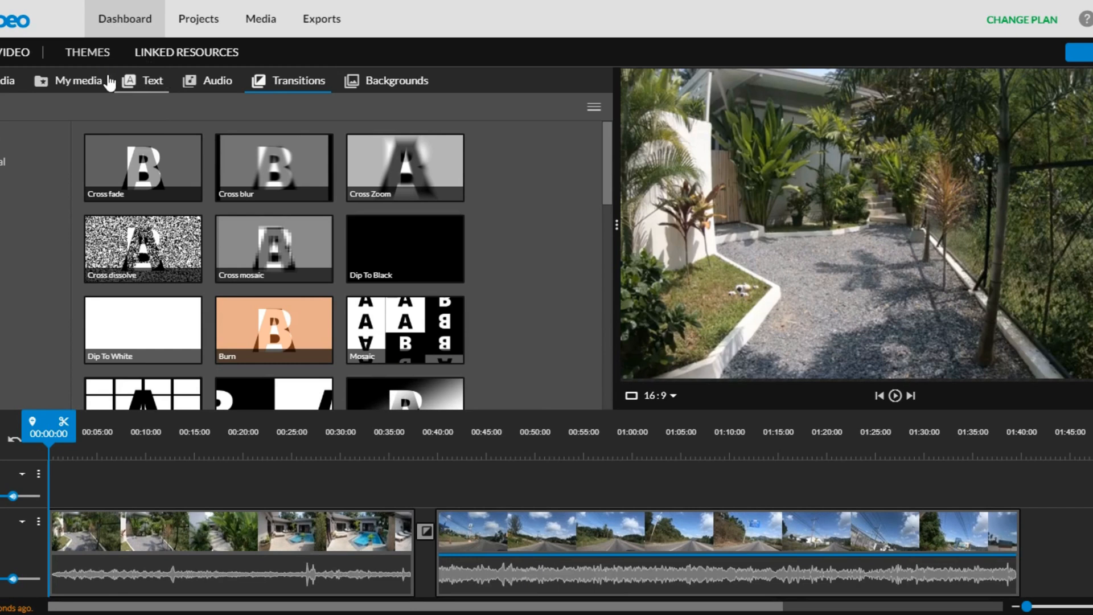
pyautogui.click(155, 82)
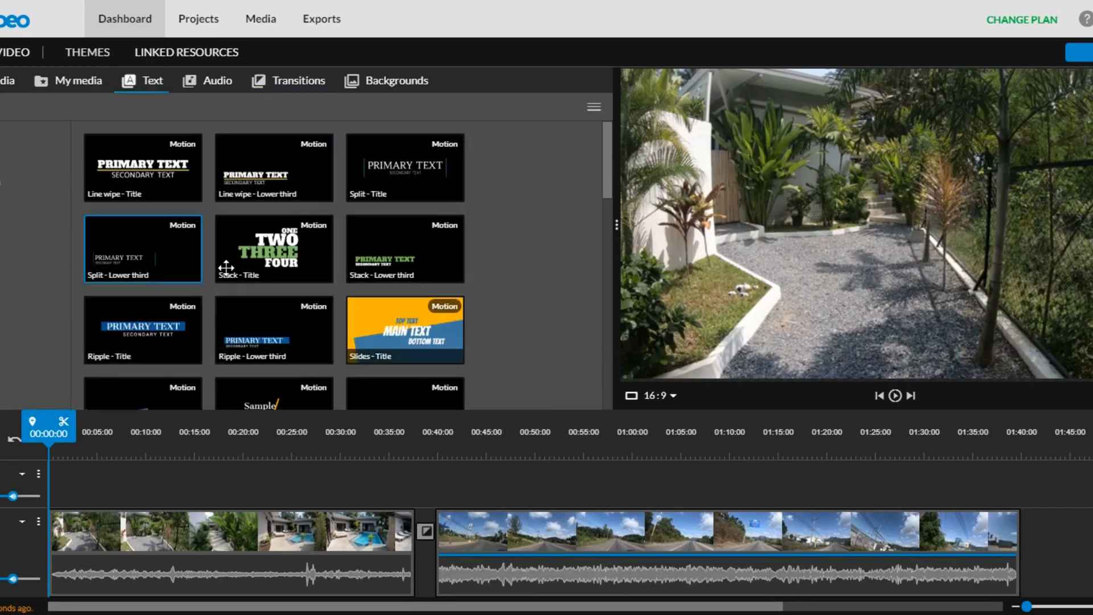
pyautogui.scroll(-5, 274, 265)
pyautogui.scroll(-4, 284, 265)
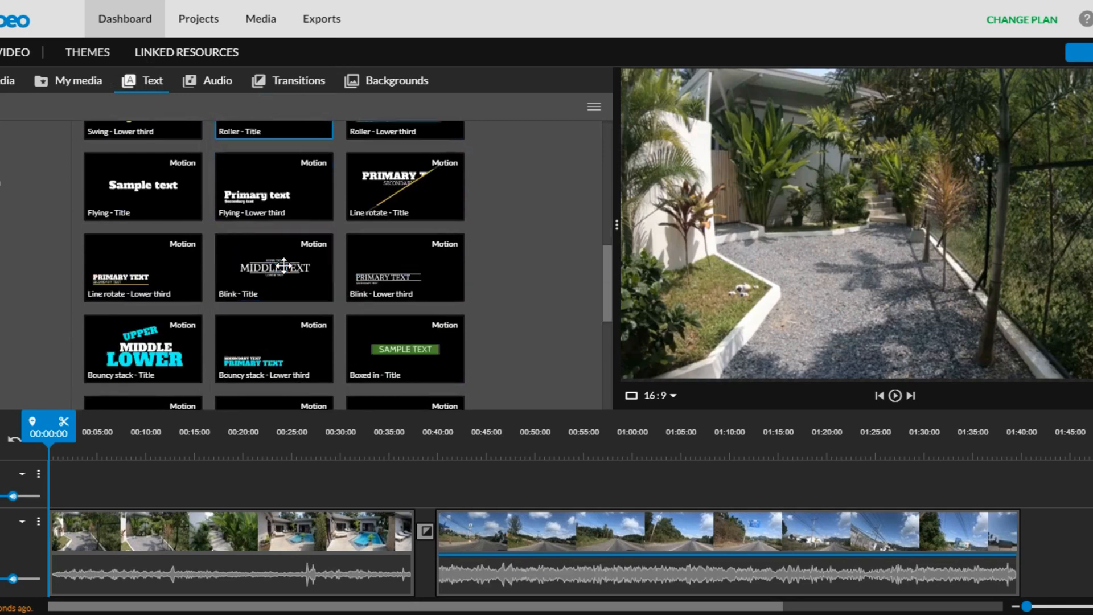
pyautogui.scroll(-6, 283, 265)
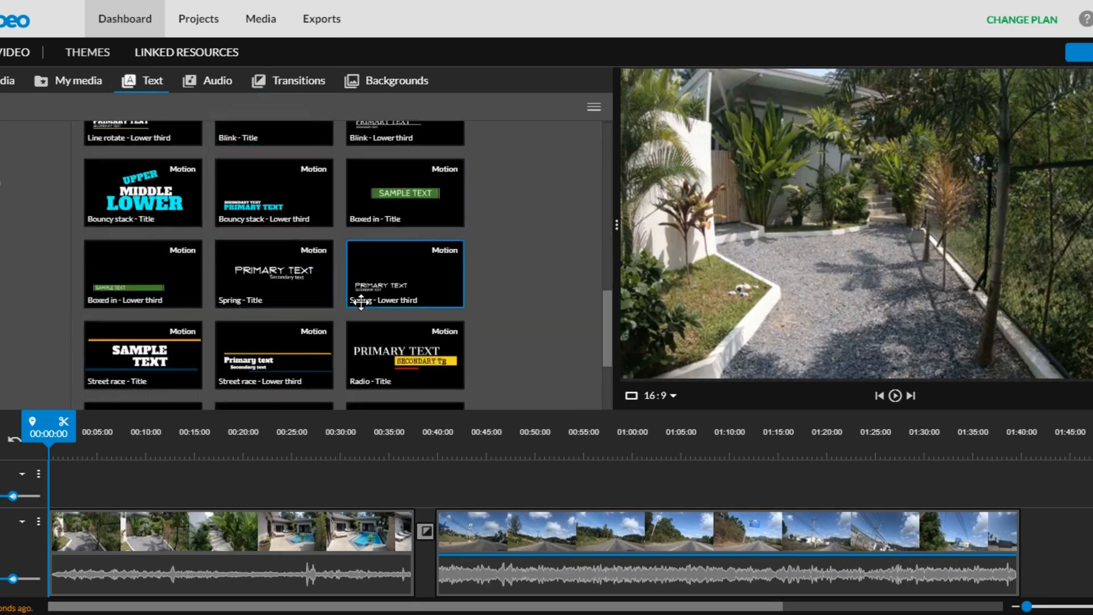
pyautogui.scroll(1, 373, 303)
pyautogui.scroll(-1, 389, 303)
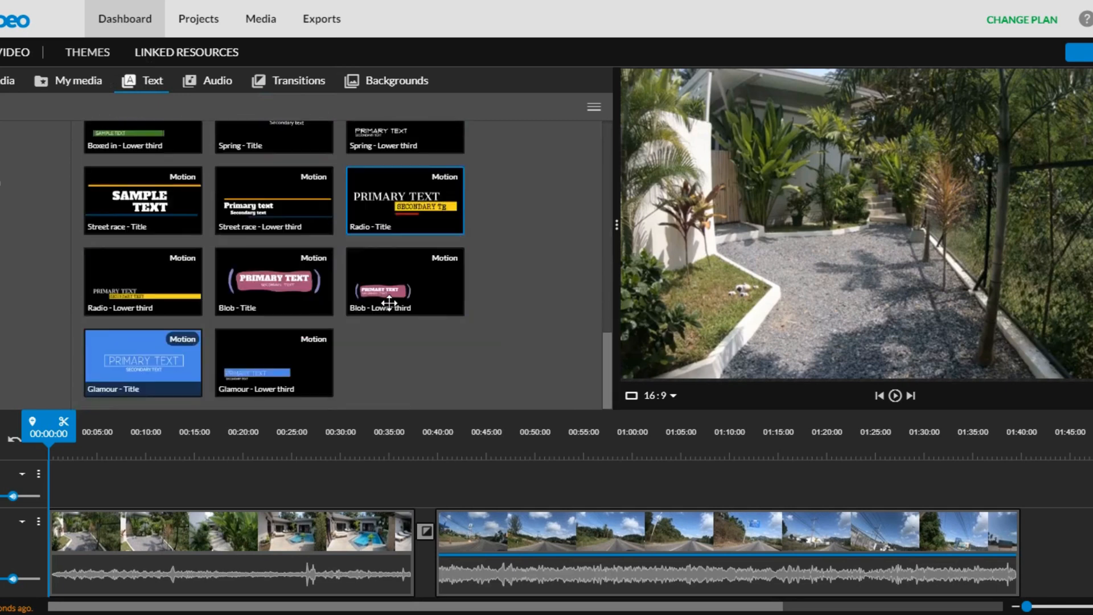
pyautogui.scroll(4, 228, 278)
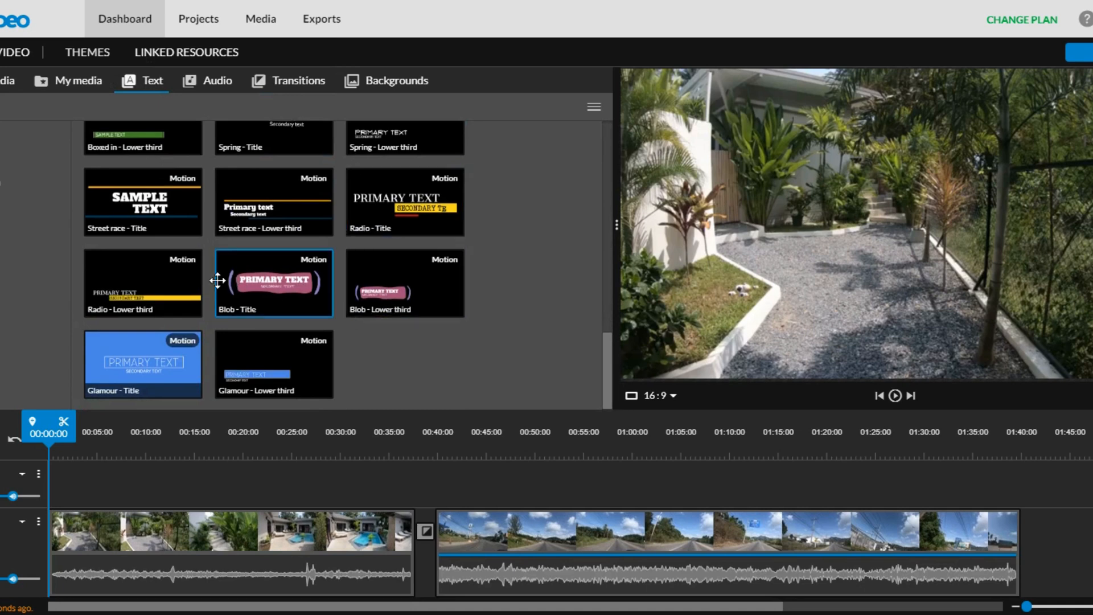
pyautogui.scroll(-3, 230, 278)
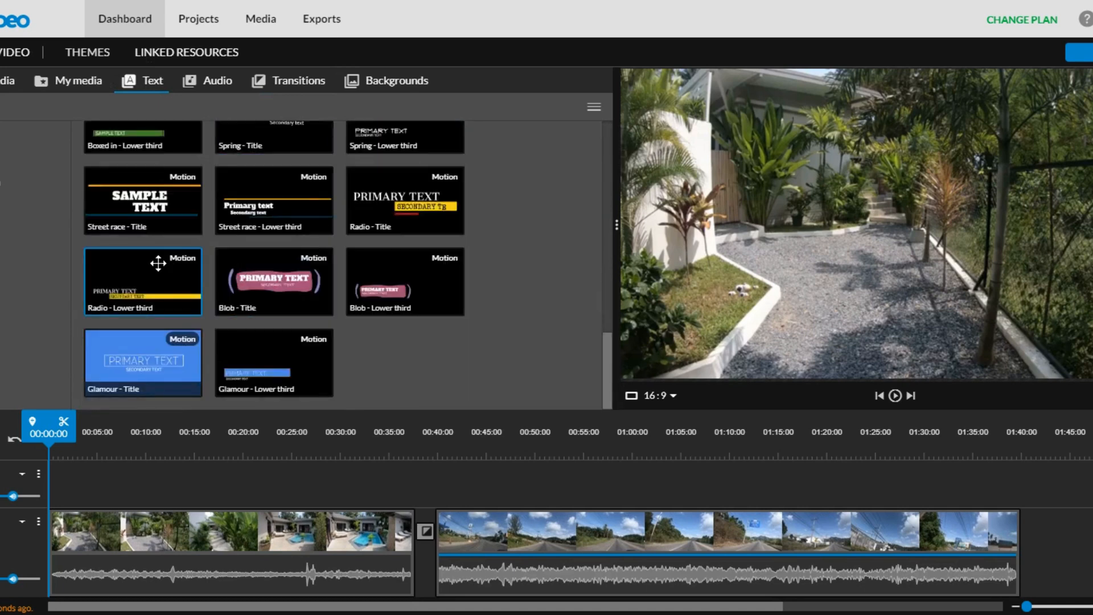
pyautogui.click(157, 263)
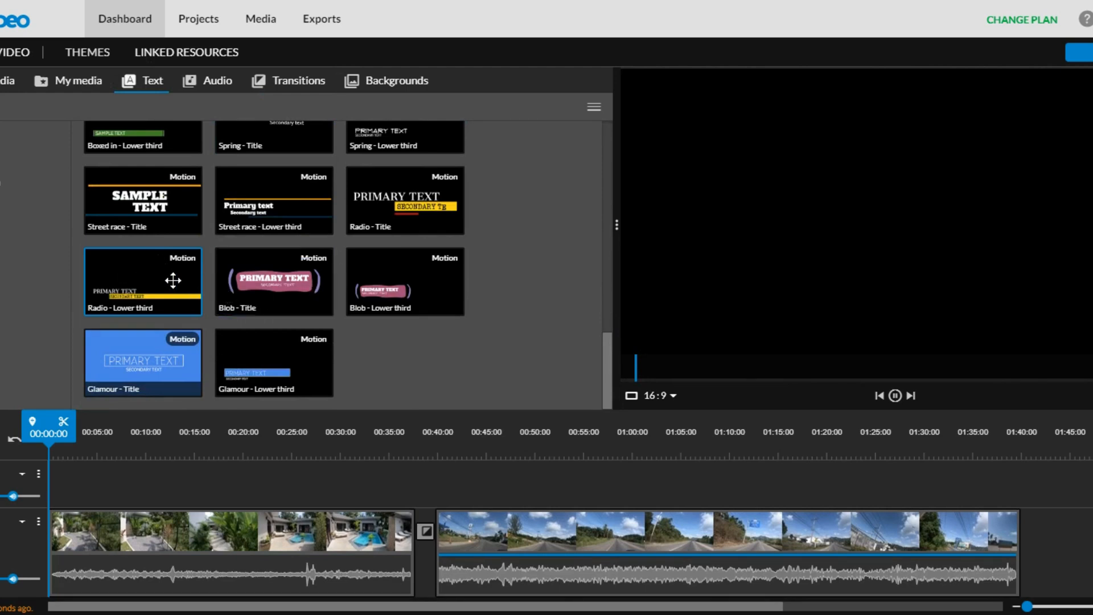
pyautogui.scroll(5, 230, 293)
pyautogui.scroll(-3, 495, 310)
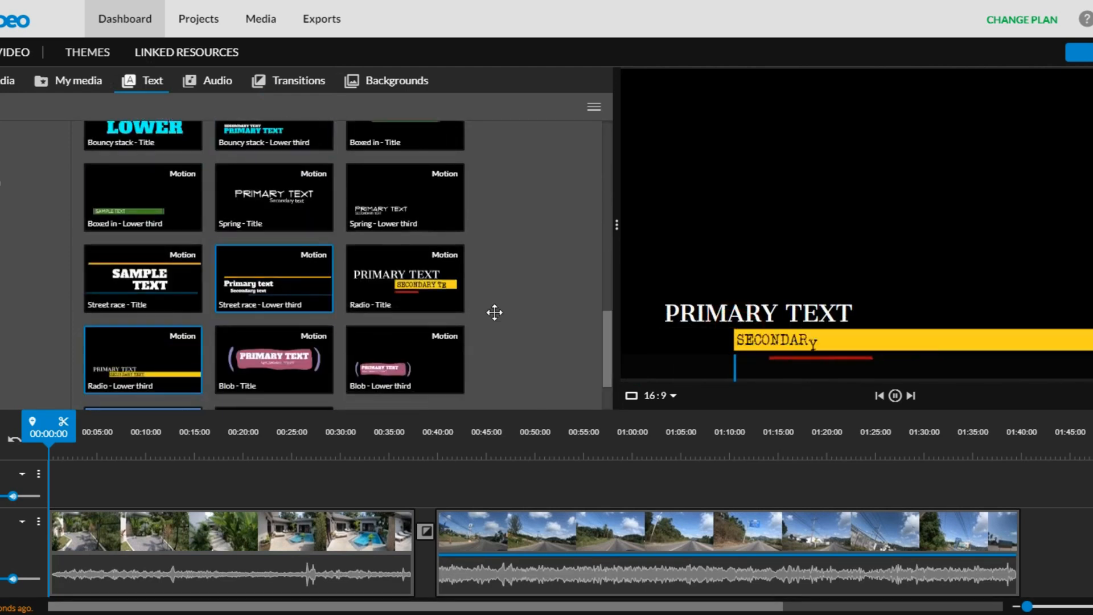
pyautogui.scroll(8, 178, 291)
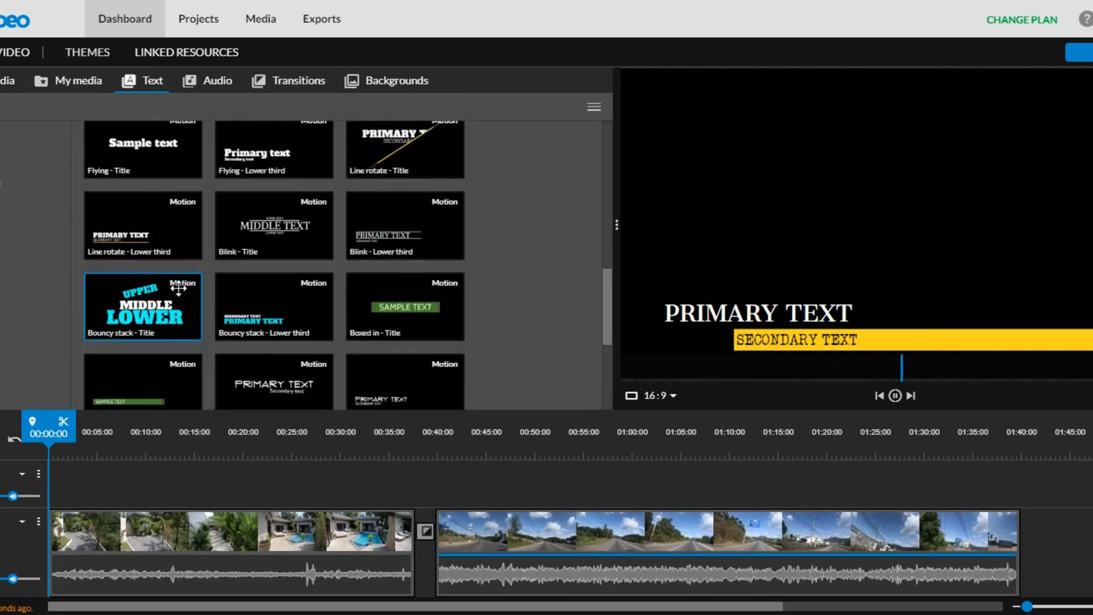
pyautogui.scroll(5, 178, 289)
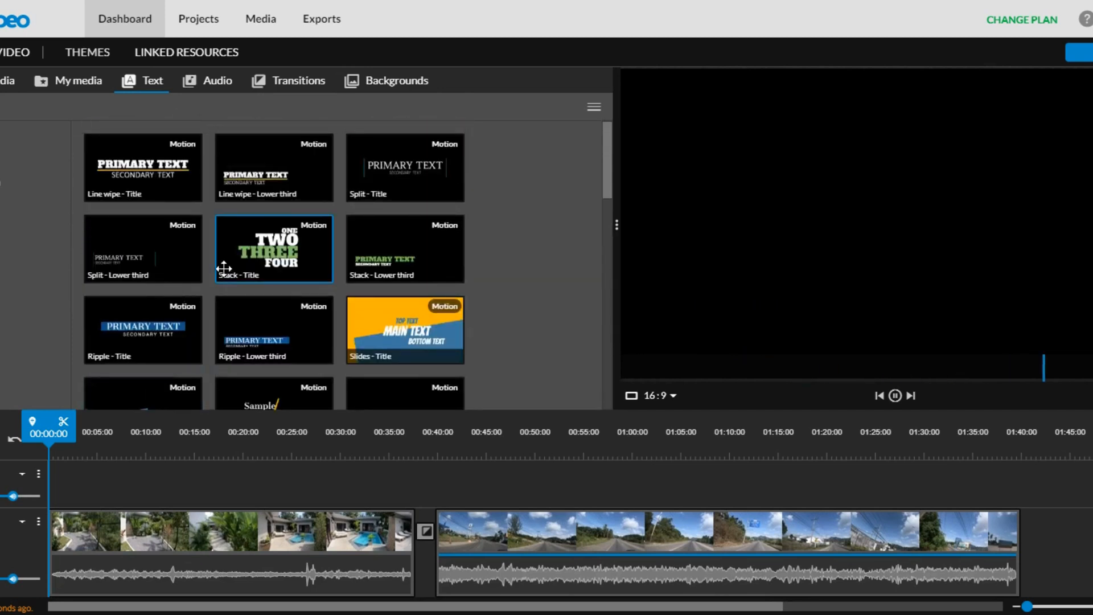
pyautogui.click(274, 166)
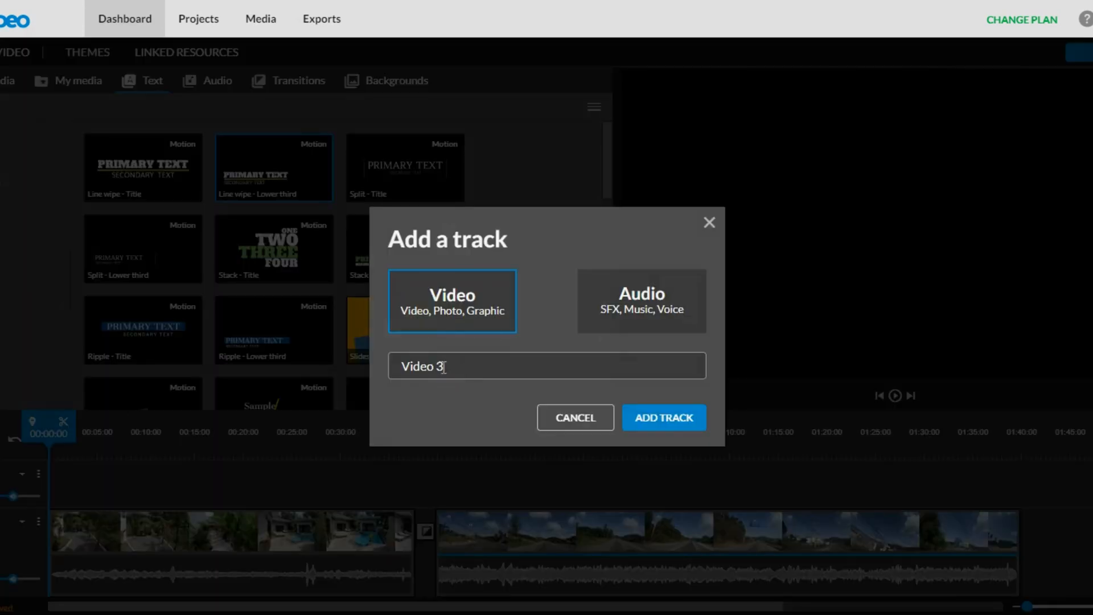
pyautogui.click(467, 363)
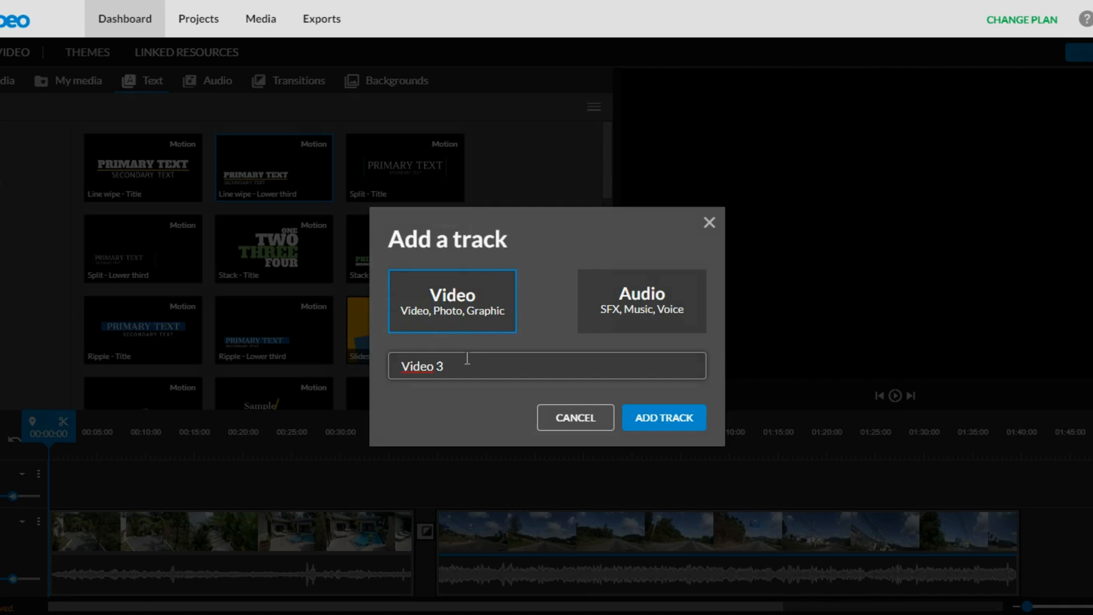
pyautogui.click(599, 295)
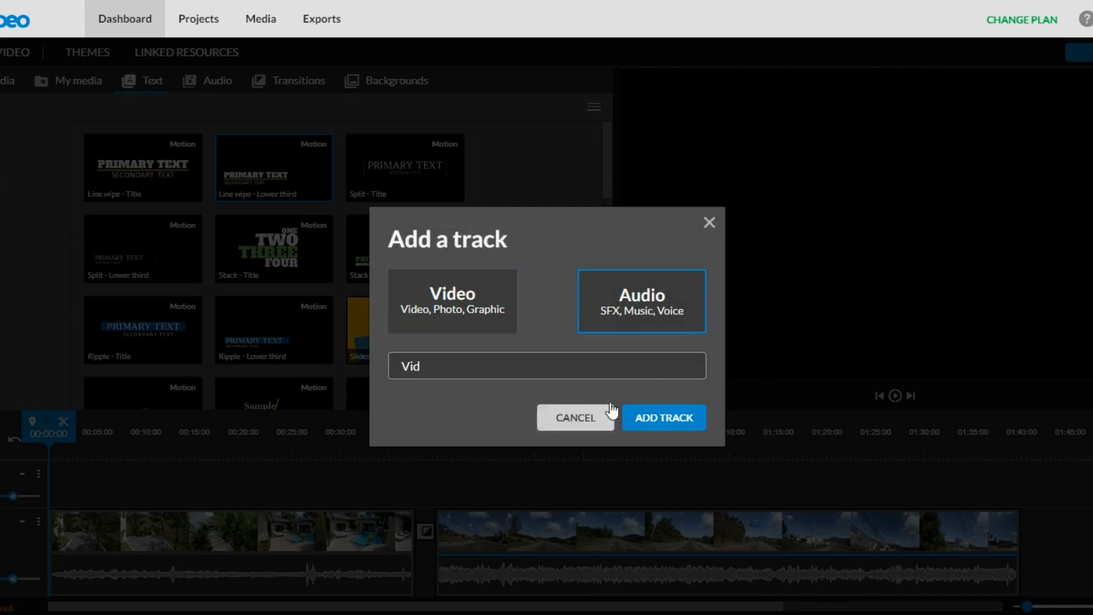
pyautogui.click(575, 418)
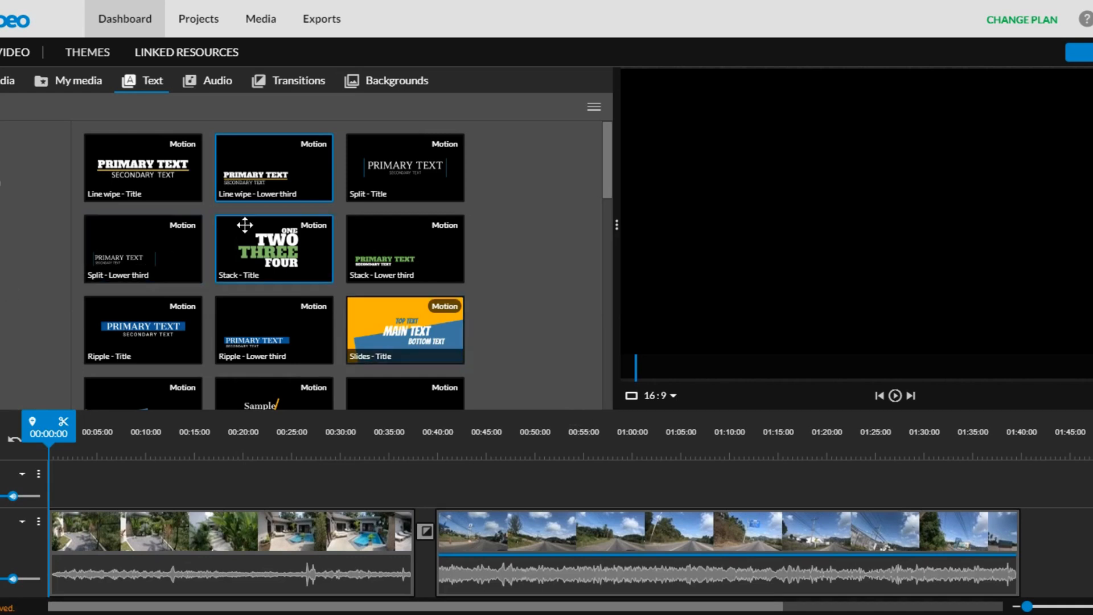
# - Place the Line wipe - Lower third title above the first clip at 00:00:00 and change its accent line color to blue
pyautogui.moveTo(276, 164); pyautogui.dragTo(69, 488)
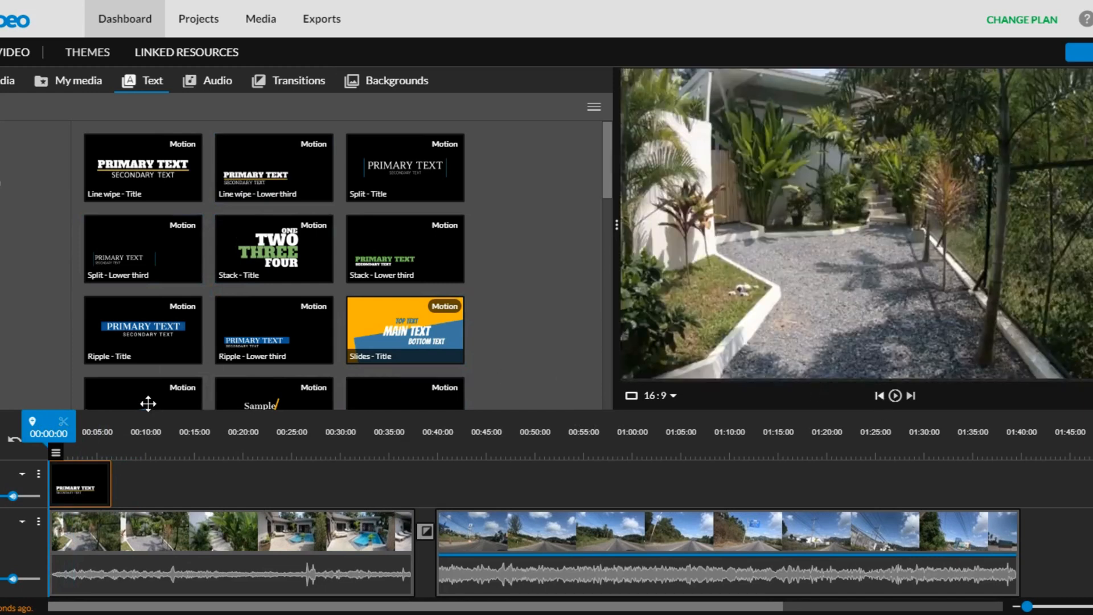
pyautogui.click(56, 452)
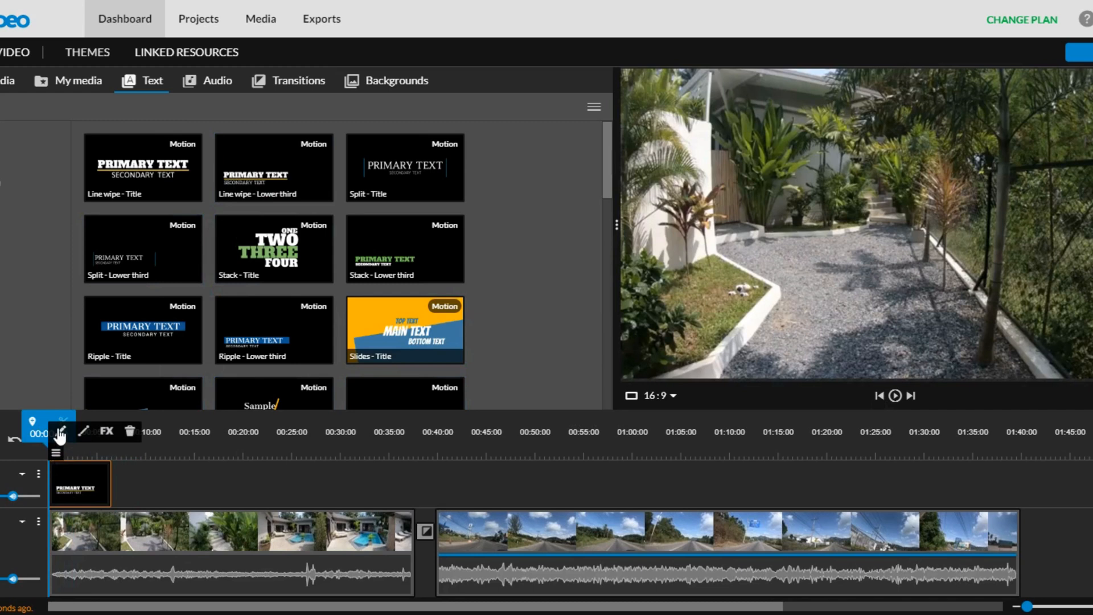
pyautogui.click(64, 429)
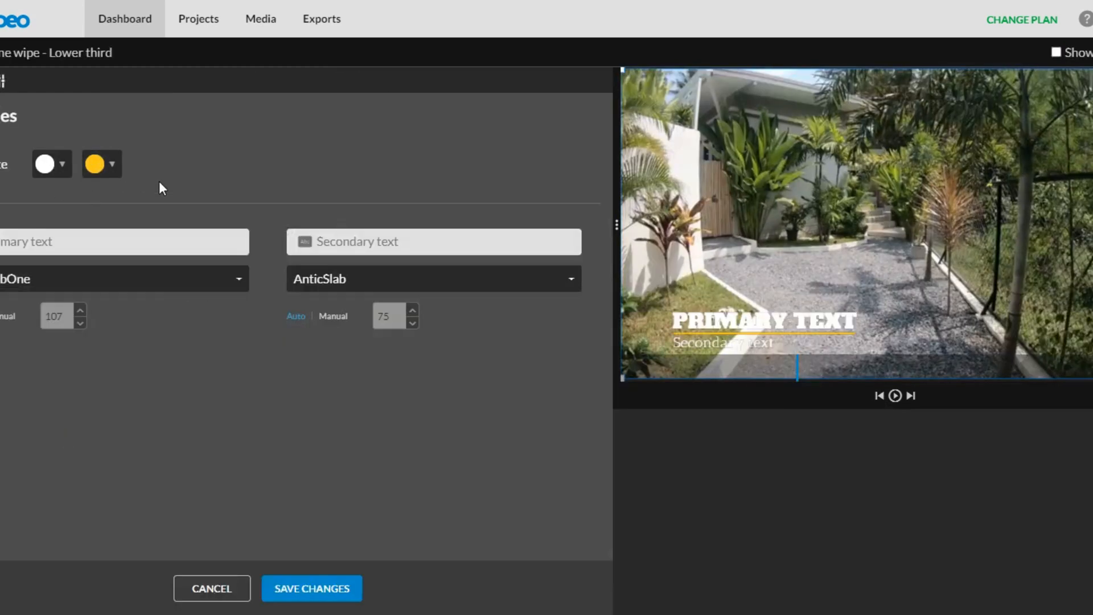
pyautogui.click(112, 166)
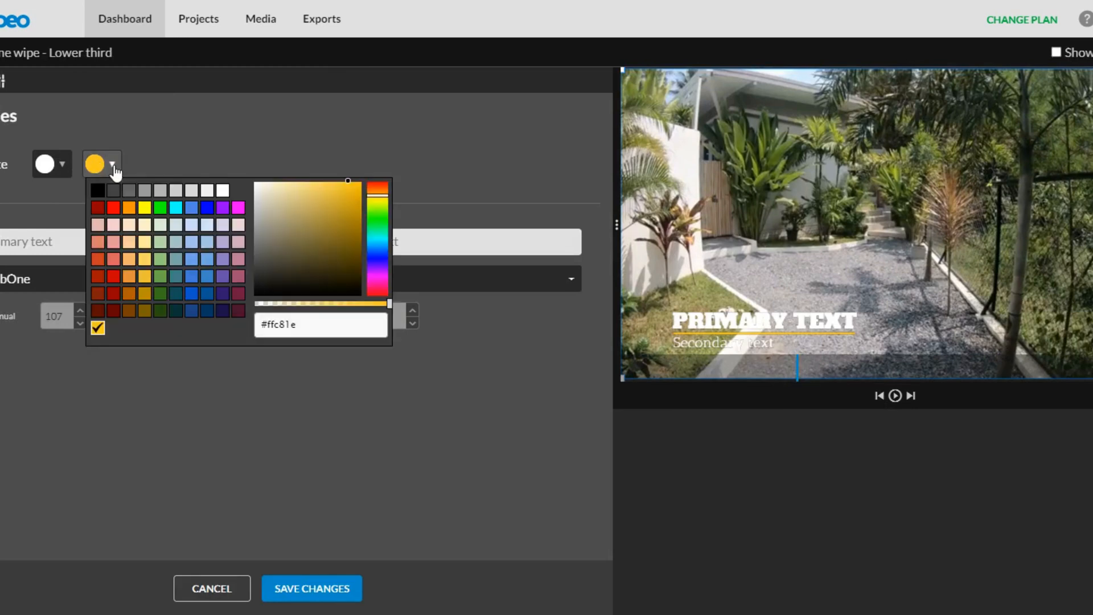
pyautogui.click(192, 209)
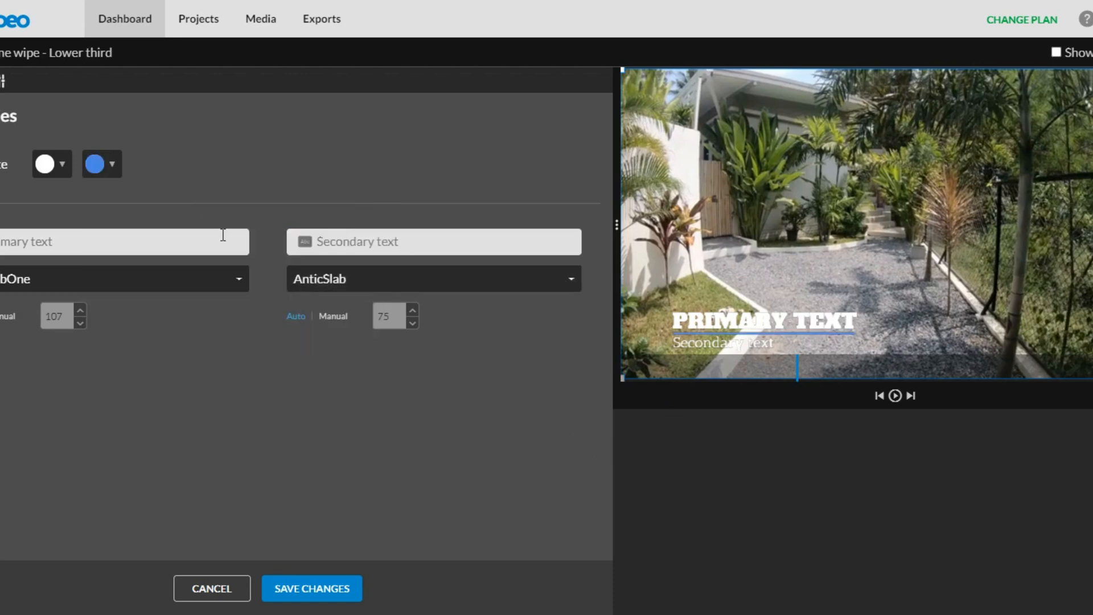
# - Set the title's primary text to Villa and secondary text to Koh Samui, and switch the primary text to the first listed font
pyautogui.click(85, 241)
pyautogui.write('Villa')
pyautogui.click(420, 245)
pyautogui.write('Koh Samui')
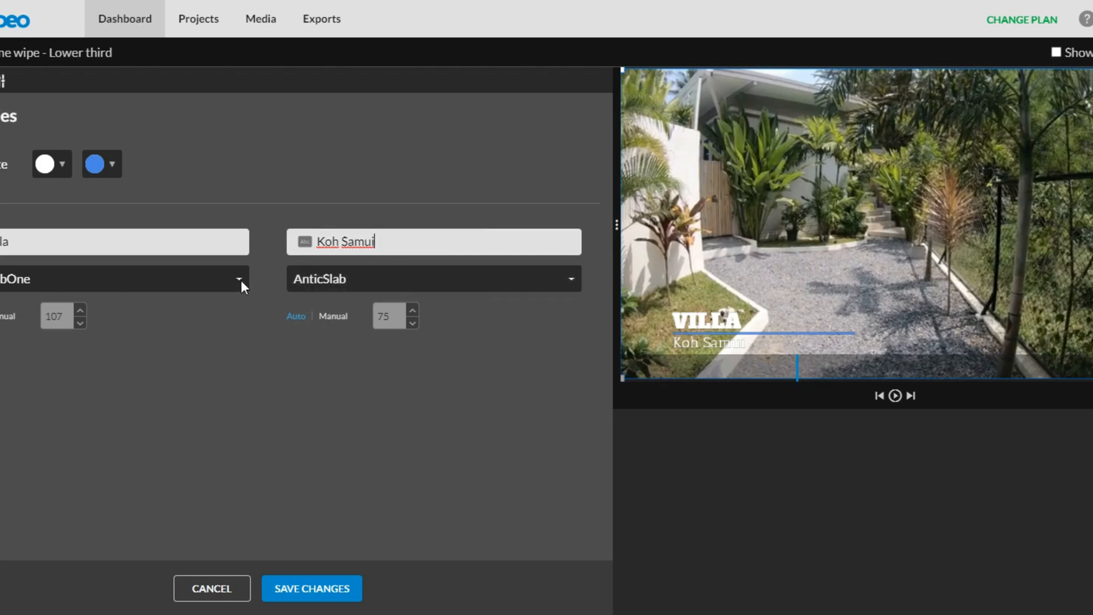
pyautogui.click(194, 285)
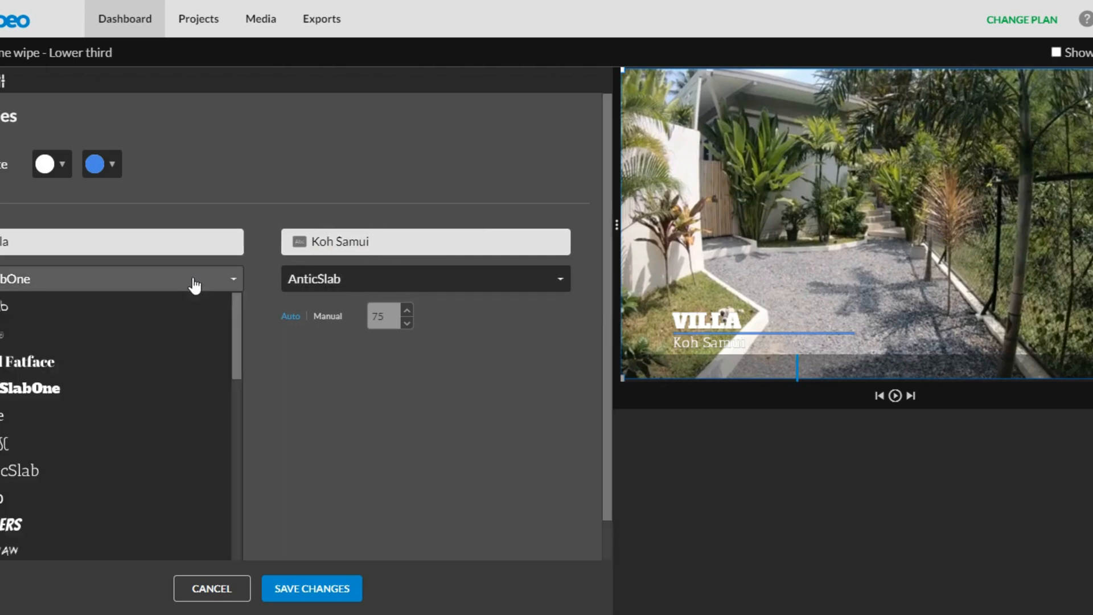
pyautogui.click(169, 306)
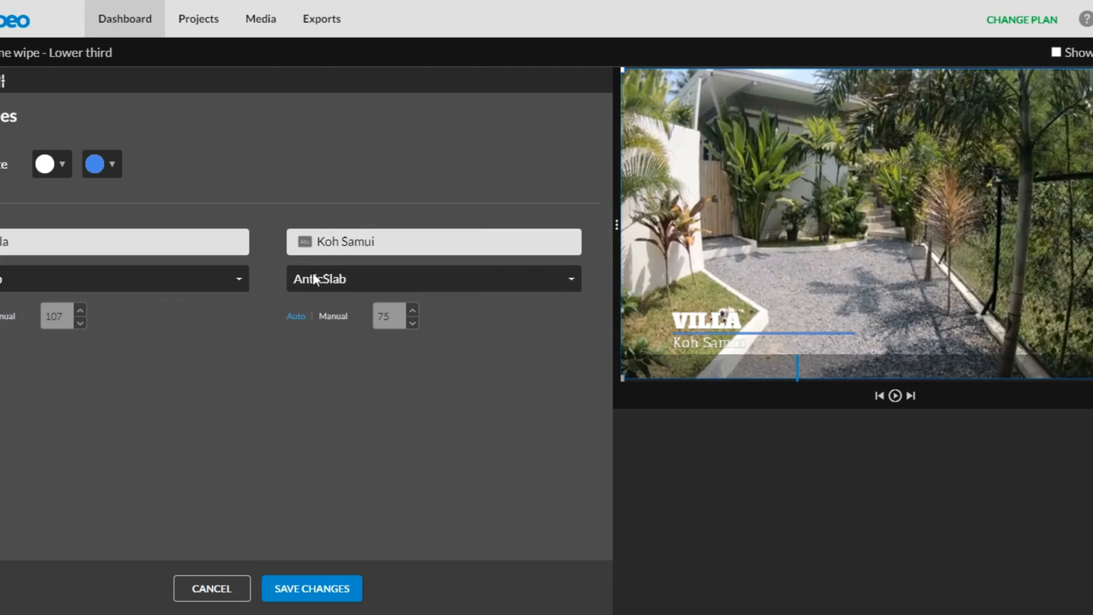
# - Set the secondary text's font to 2Dumb and save the title changes
pyautogui.click(390, 280)
pyautogui.click(386, 307)
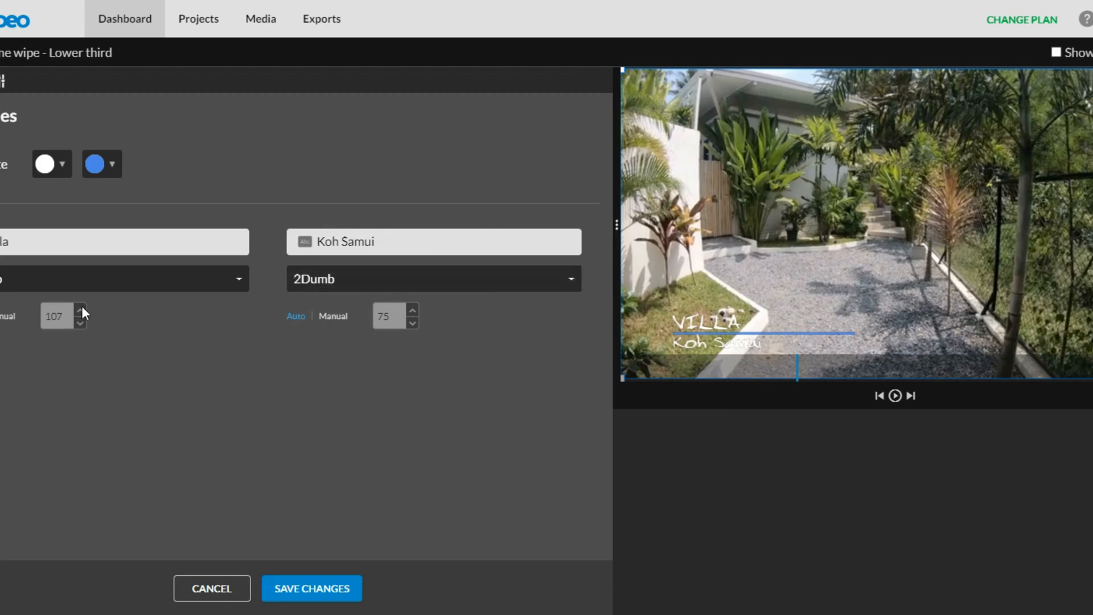
pyautogui.click(308, 590)
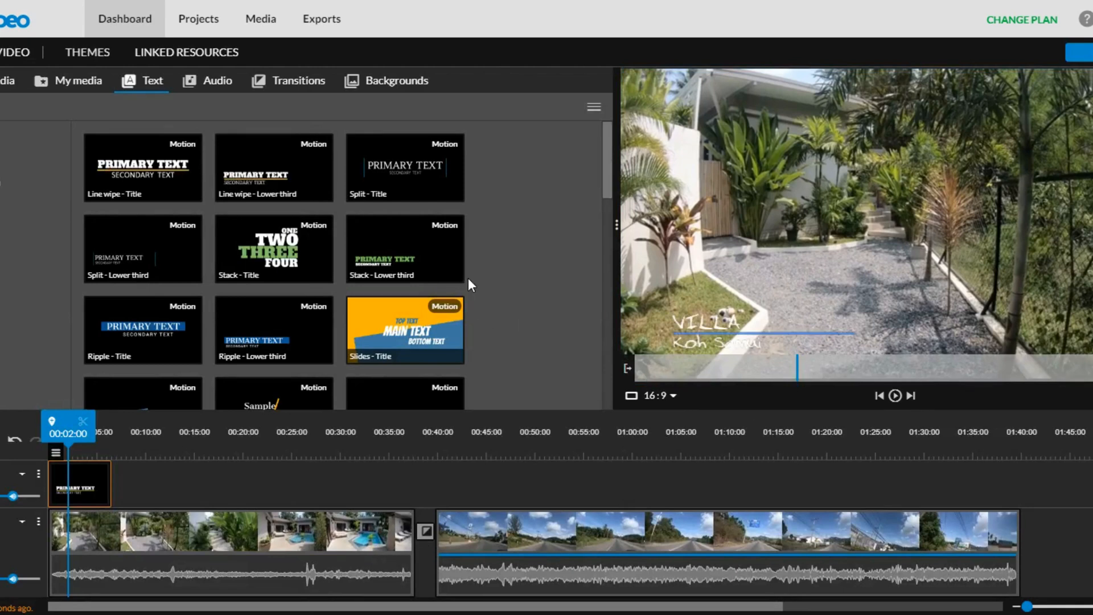
# - Preview the stock music track Ambient - Mega Music and place it on the audio track at 00:00:00
pyautogui.scroll(-5, 467, 279)
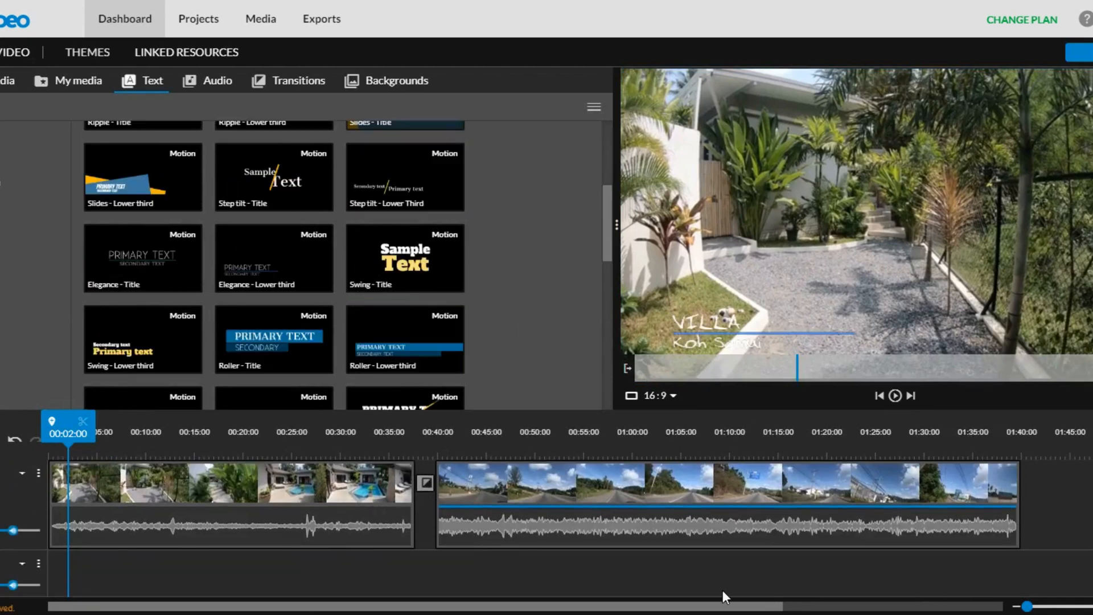
pyautogui.click(221, 86)
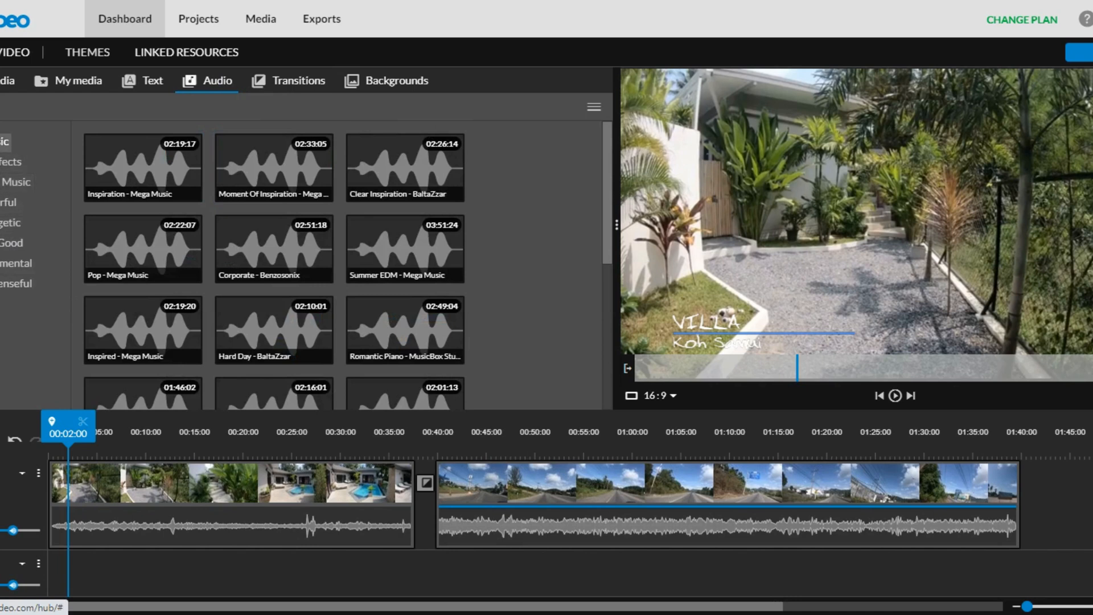
pyautogui.scroll(-5, 273, 250)
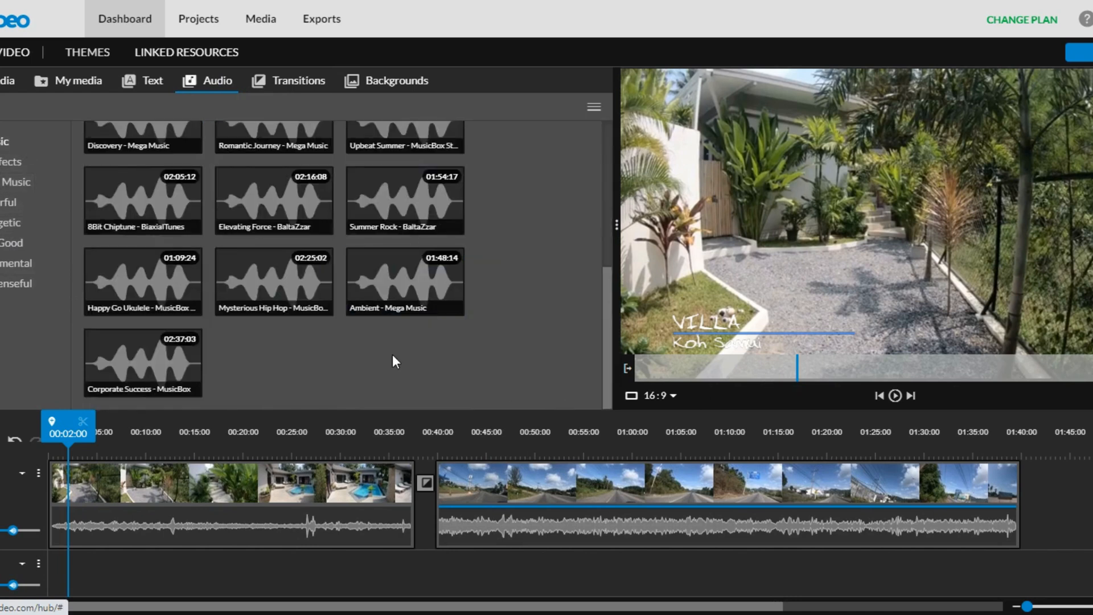
pyautogui.click(404, 281)
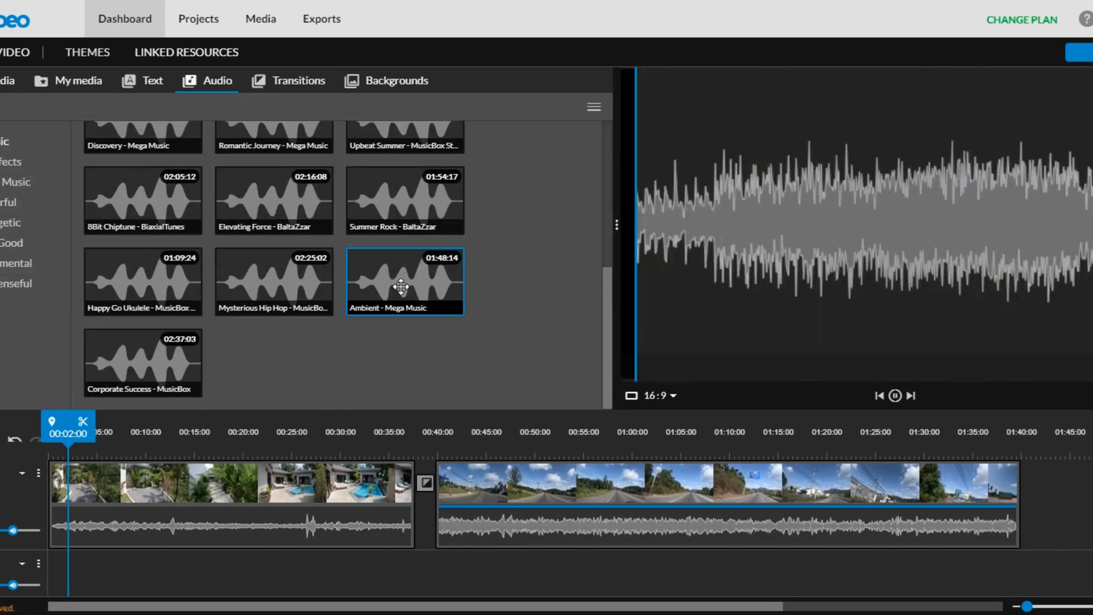
pyautogui.click(895, 396)
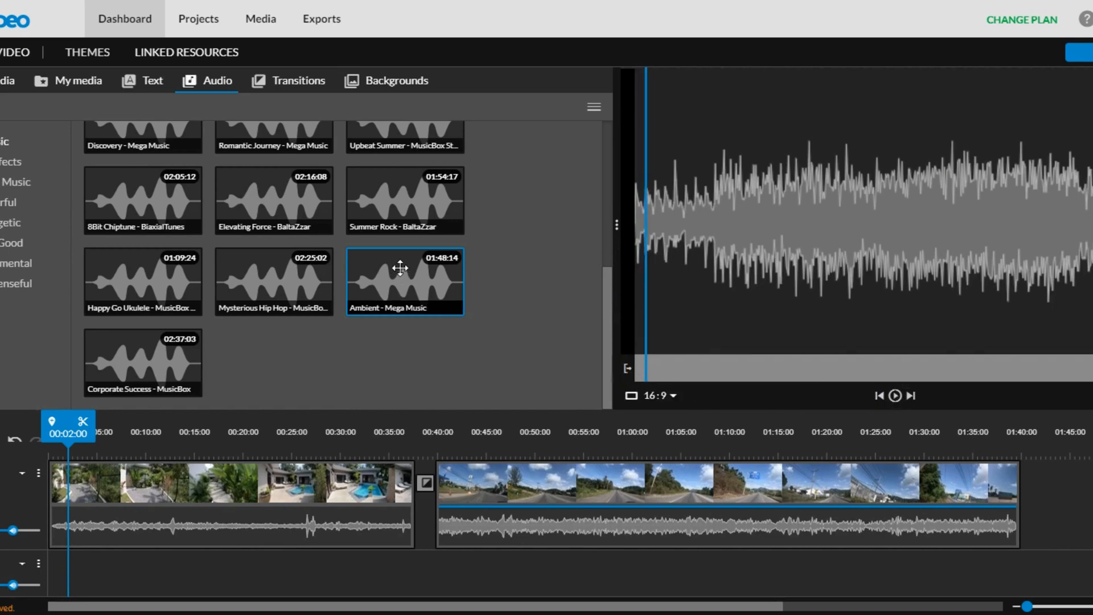
pyautogui.moveTo(406, 268); pyautogui.dragTo(64, 576)
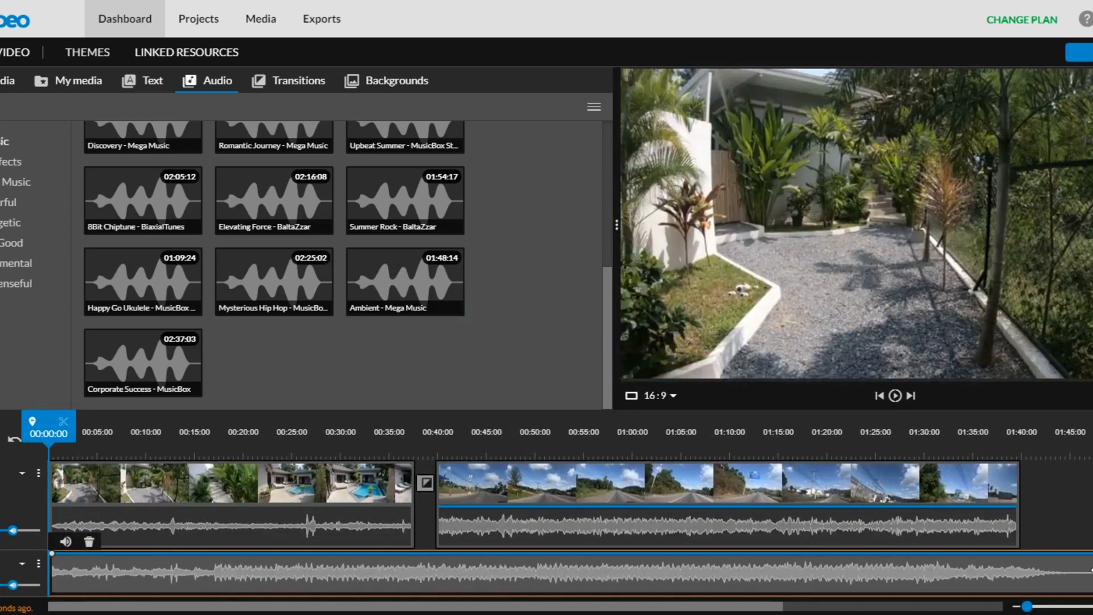
# - Trim the music's end to match the end of the video at 01:39:24 and lower its volume to about half
pyautogui.moveTo(1089, 571); pyautogui.dragTo(1018, 569)
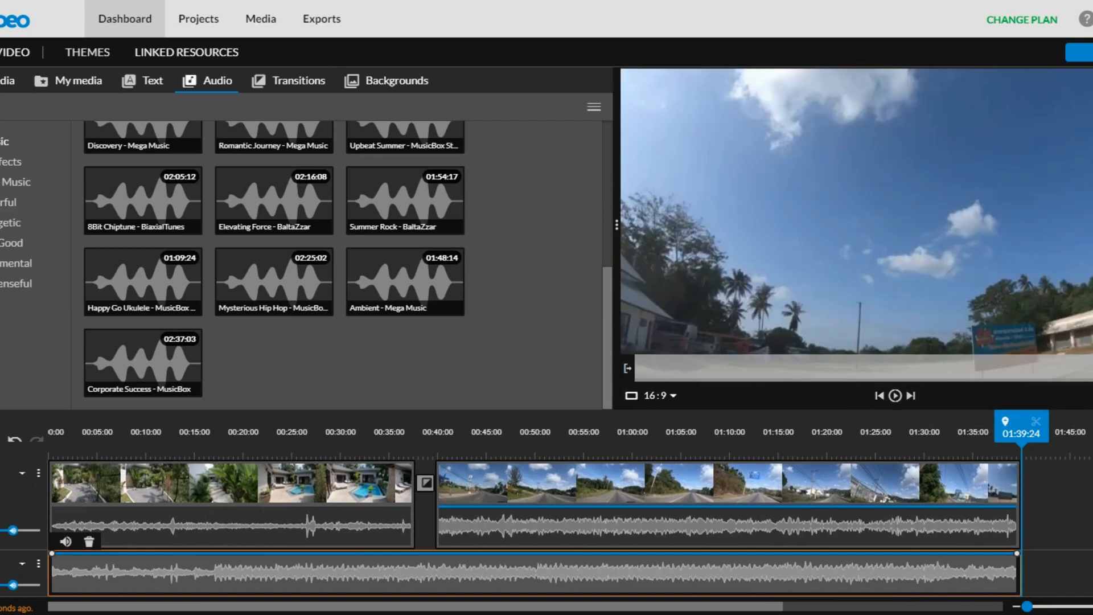
pyautogui.click(66, 542)
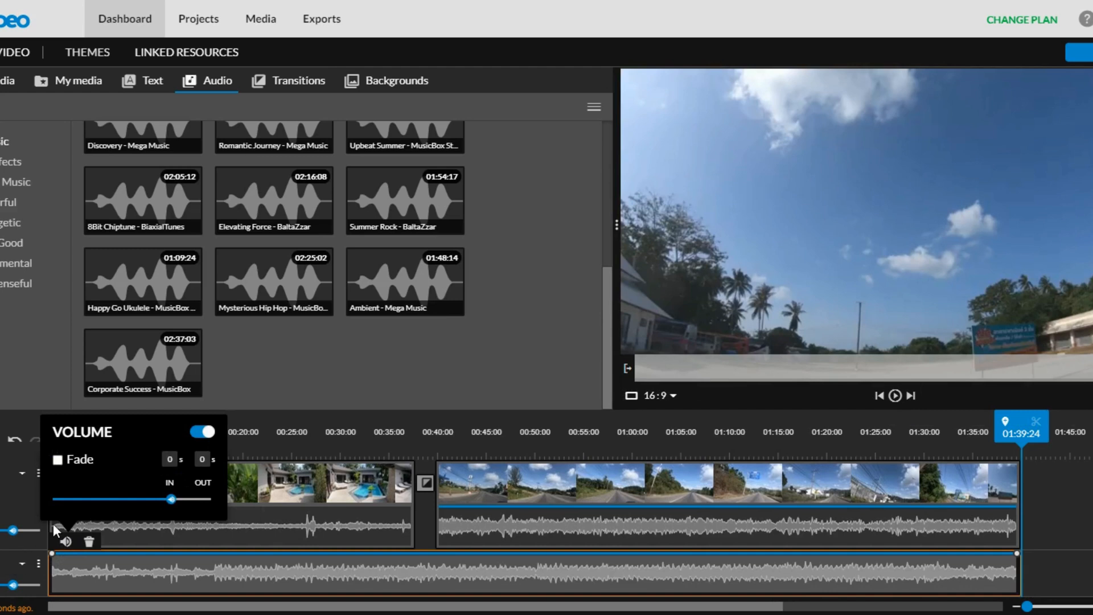
pyautogui.moveTo(171, 502); pyautogui.dragTo(139, 499)
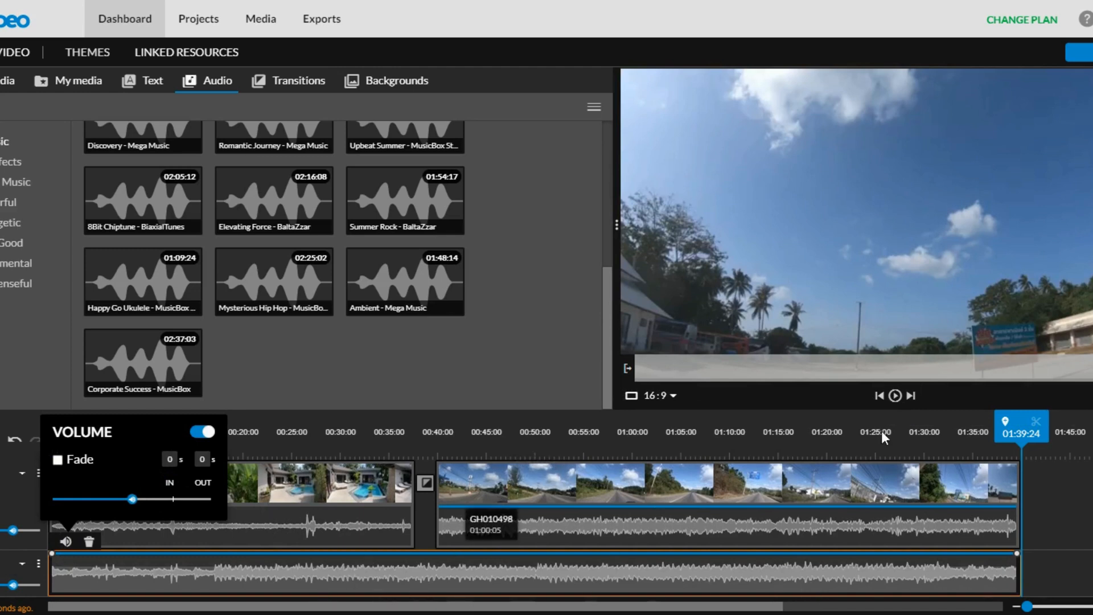
# - Play the video from the start into the second clip to check the music, title and transition
pyautogui.click(879, 397)
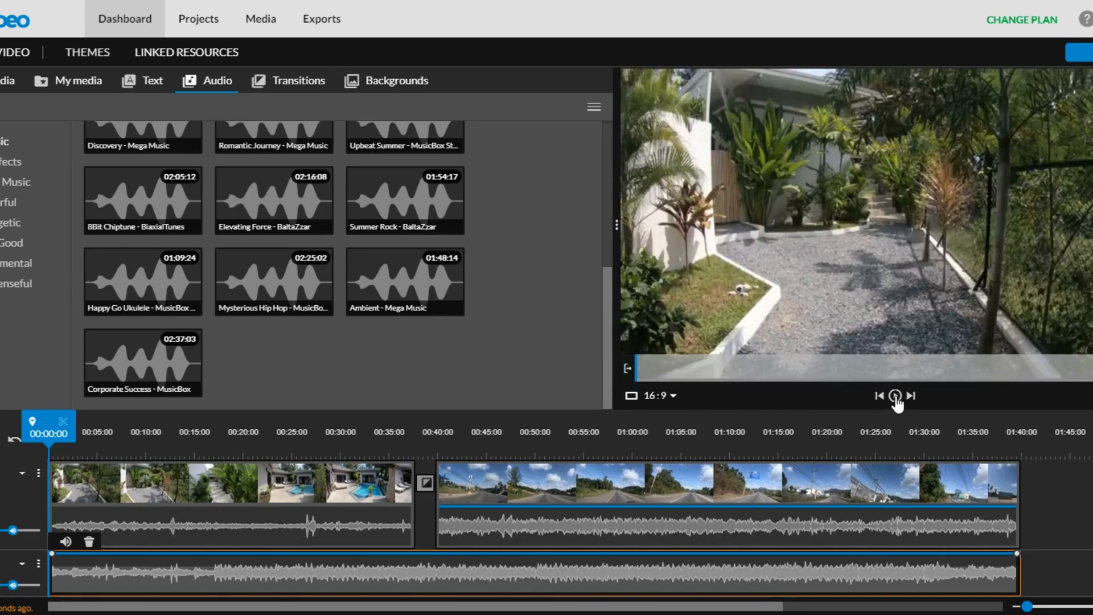
pyautogui.click(895, 395)
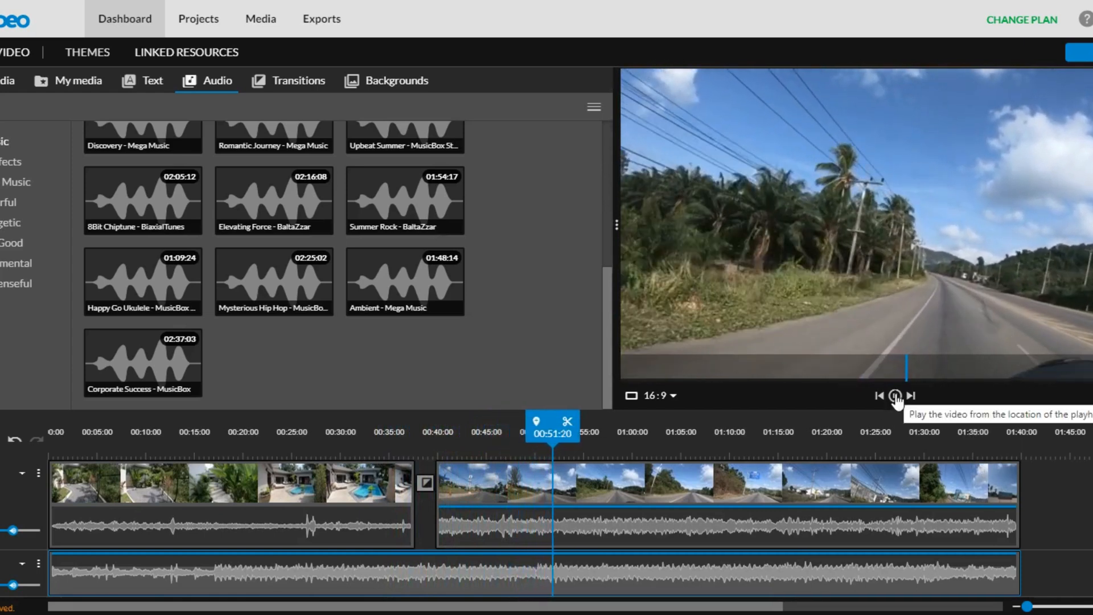
pyautogui.click(896, 397)
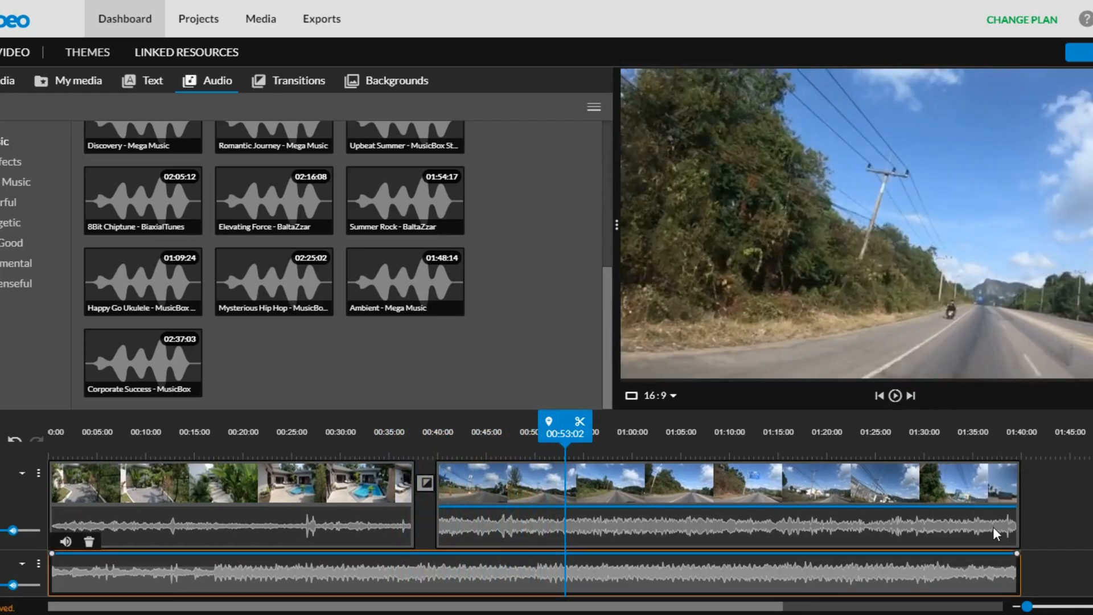
# - Split clip GH010498 at 01:14:03 and delete the part after the cut
pyautogui.click(1005, 473)
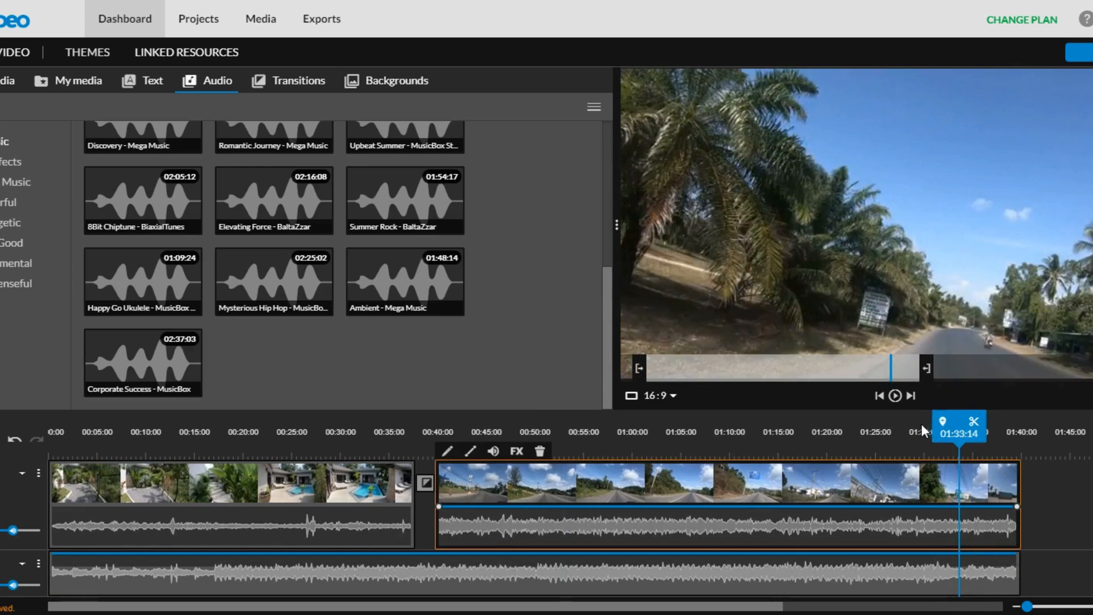
pyautogui.moveTo(959, 427); pyautogui.dragTo(787, 426)
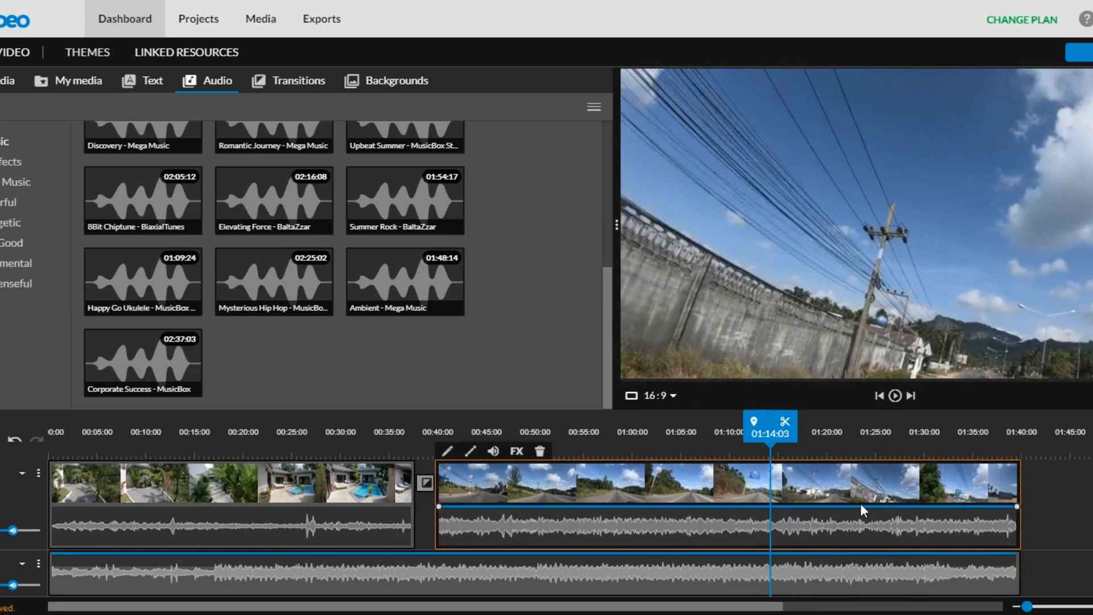
pyautogui.press('s')
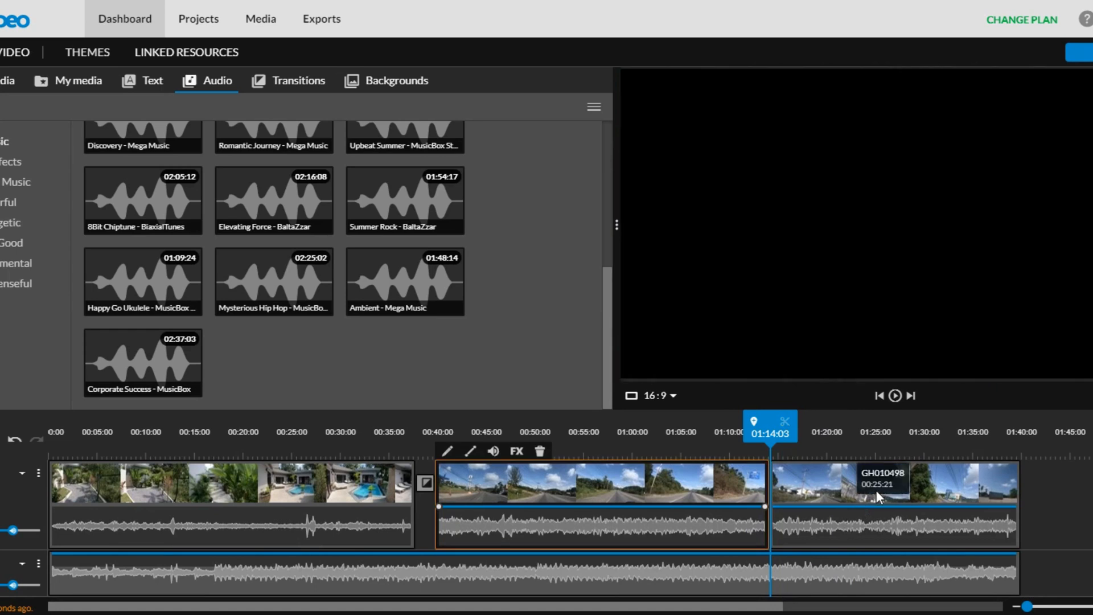
pyautogui.click(849, 481)
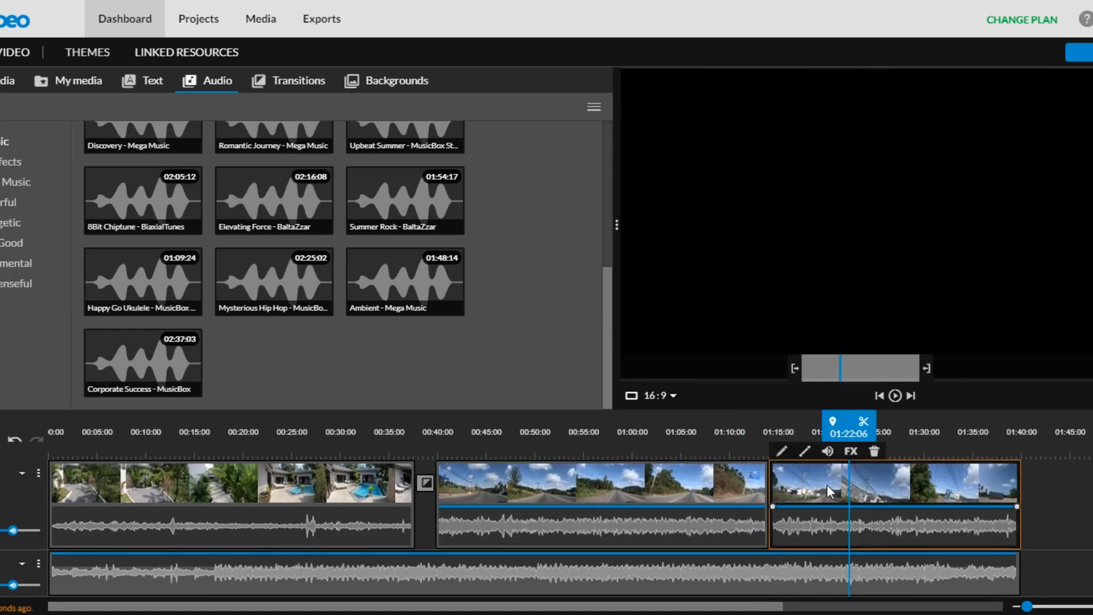
pyautogui.press('Delete')
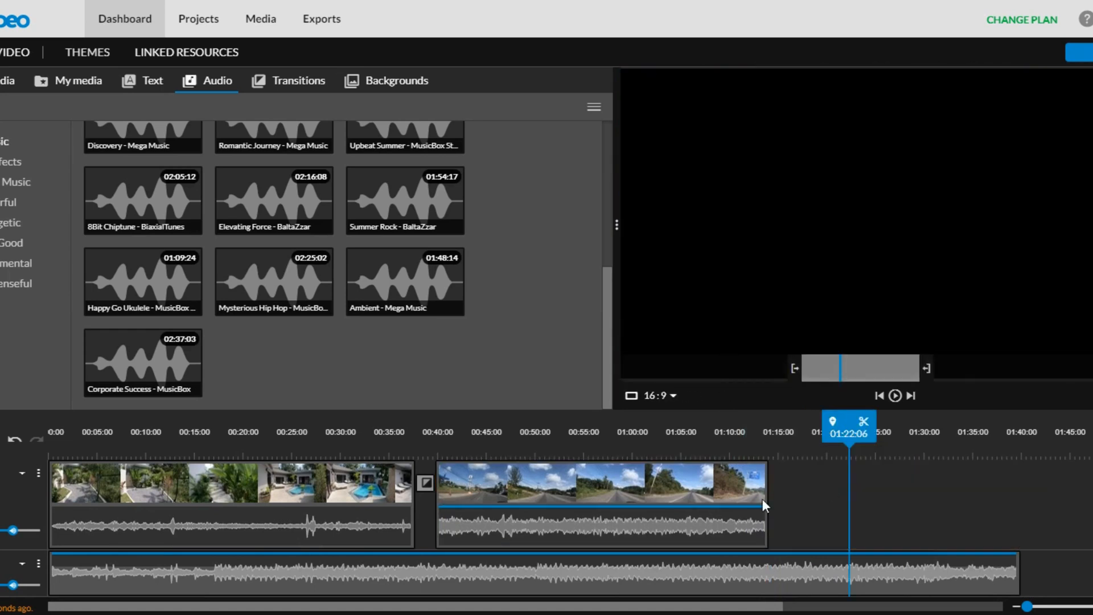
# - Add a Dip To Black transition at the end of clip GH010498
pyautogui.click(740, 484)
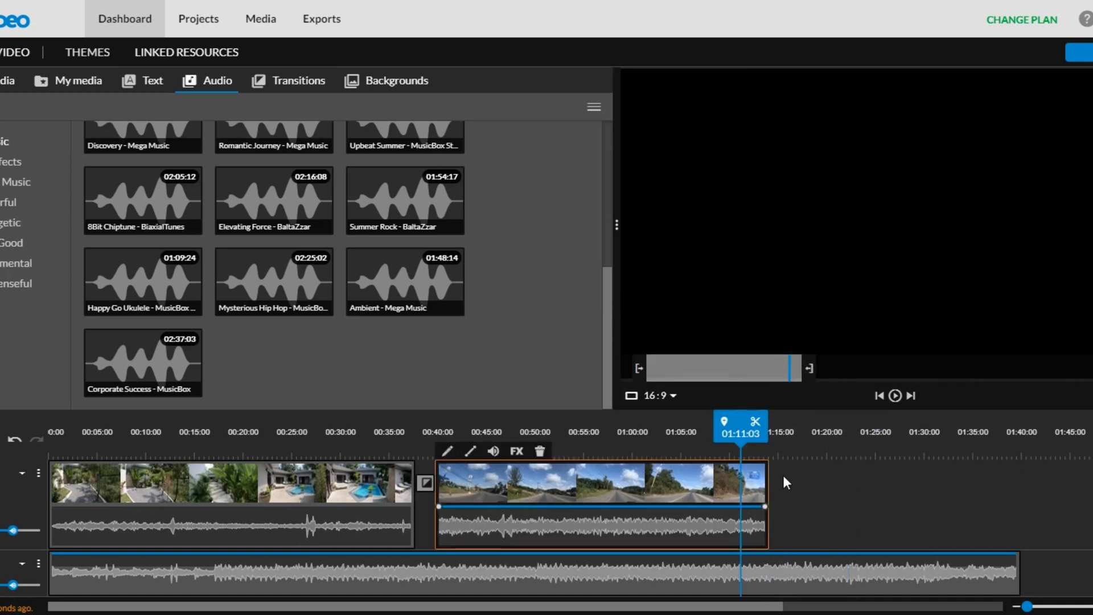
pyautogui.click(286, 84)
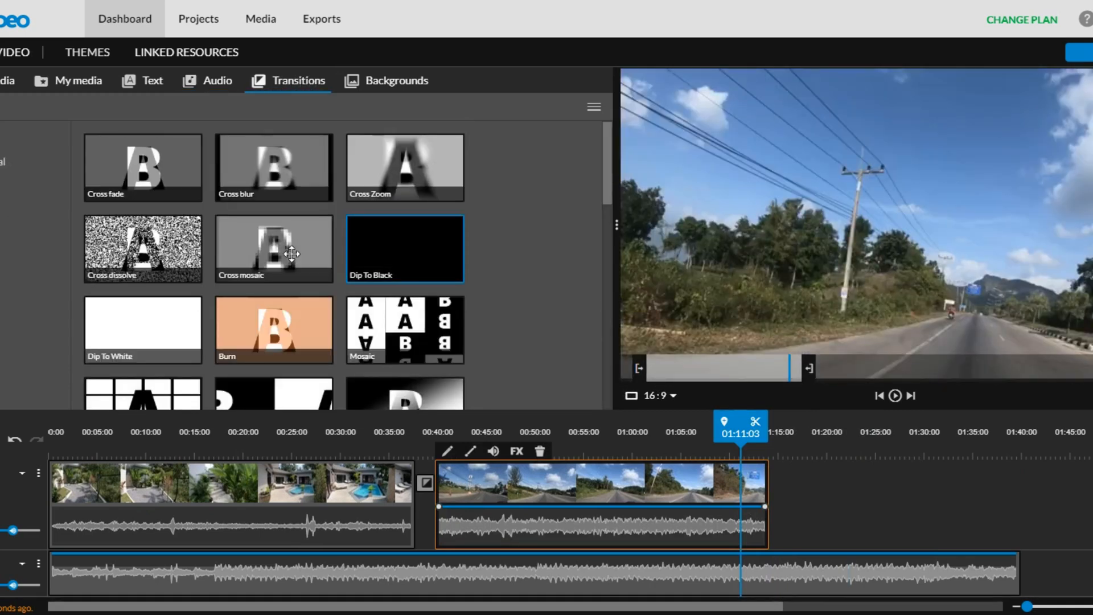
pyautogui.click(152, 85)
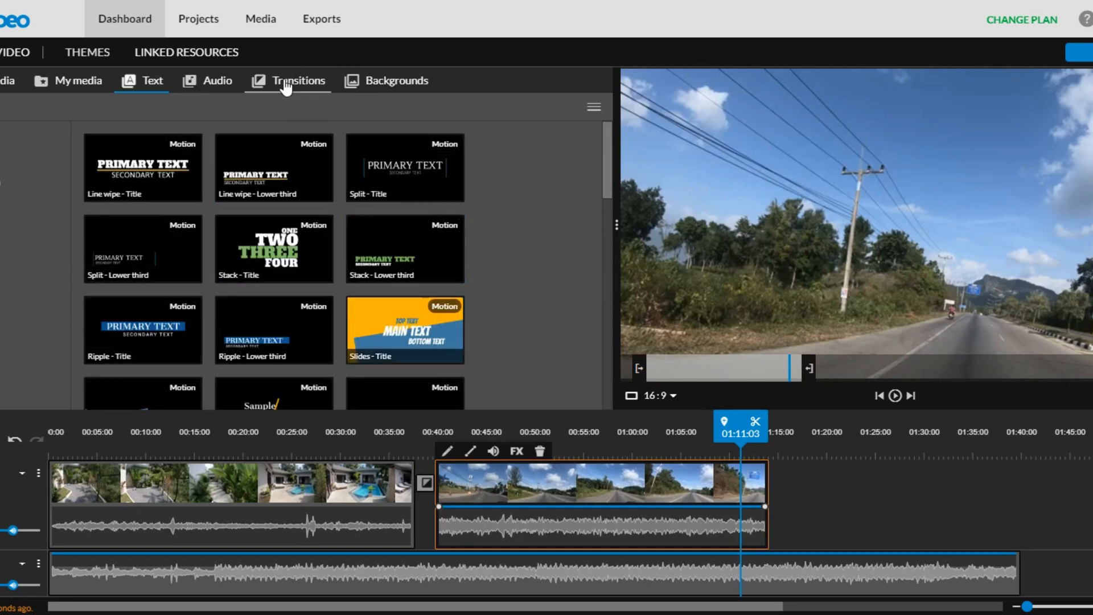
pyautogui.click(286, 89)
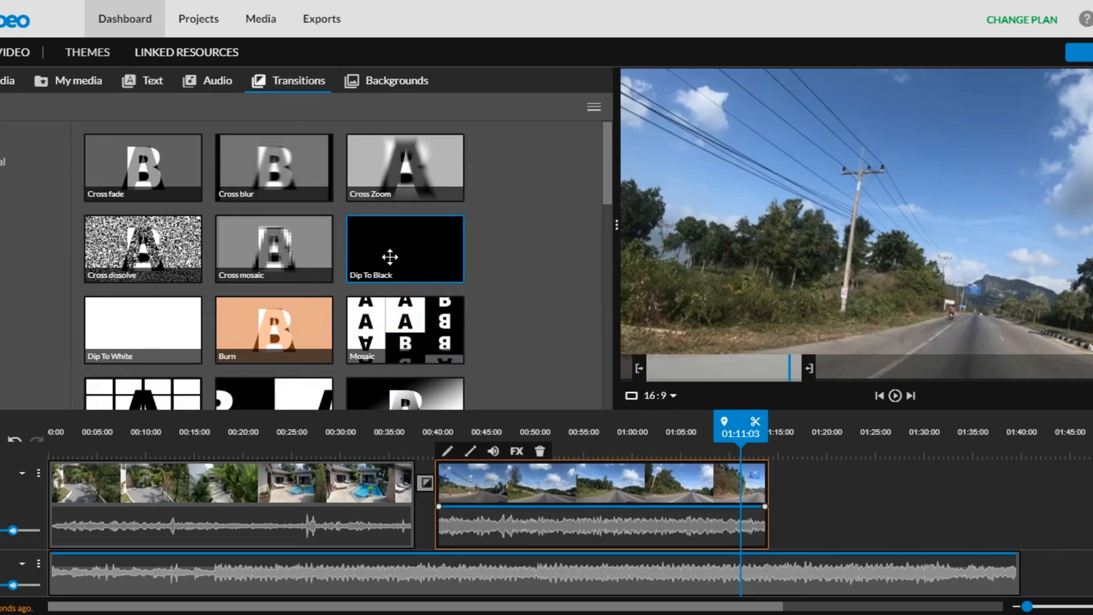
pyautogui.moveTo(389, 257)
pyautogui.mouseDown()
pyautogui.moveTo(378, 251)
pyautogui.moveTo(678, 391)
pyautogui.moveTo(785, 480)
pyautogui.moveTo(786, 507)
pyautogui.moveTo(831, 492)
pyautogui.moveTo(783, 495)
pyautogui.moveTo(802, 495)
pyautogui.moveTo(783, 494)
pyautogui.moveTo(796, 487)
pyautogui.mouseUp()
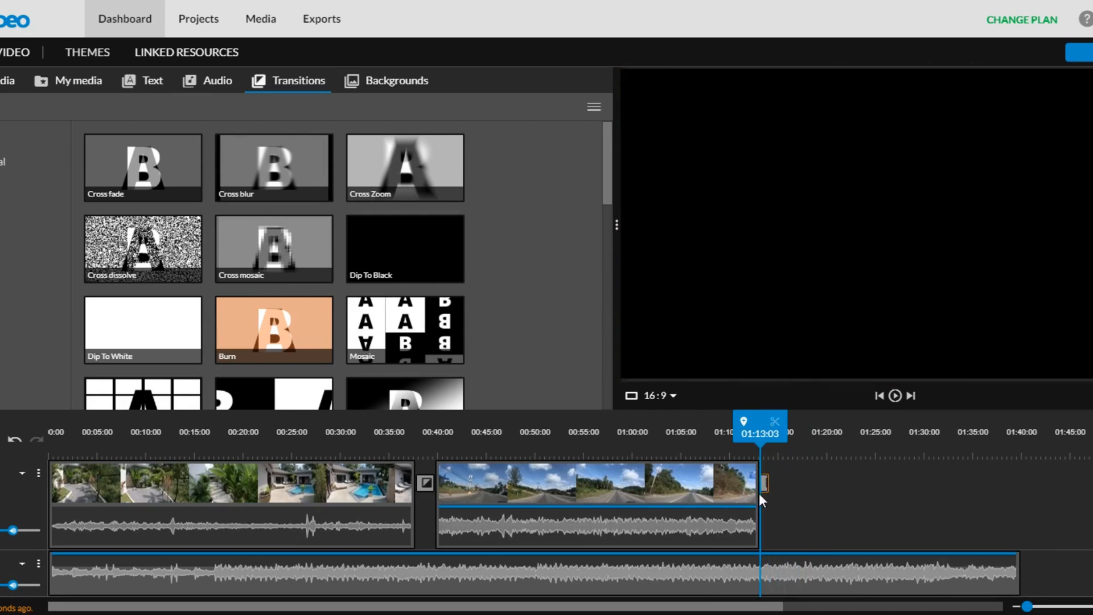
# - Set the duration of the closing Dip To Black transition to 2 s
pyautogui.rightClick(763, 484)
pyautogui.click(791, 493)
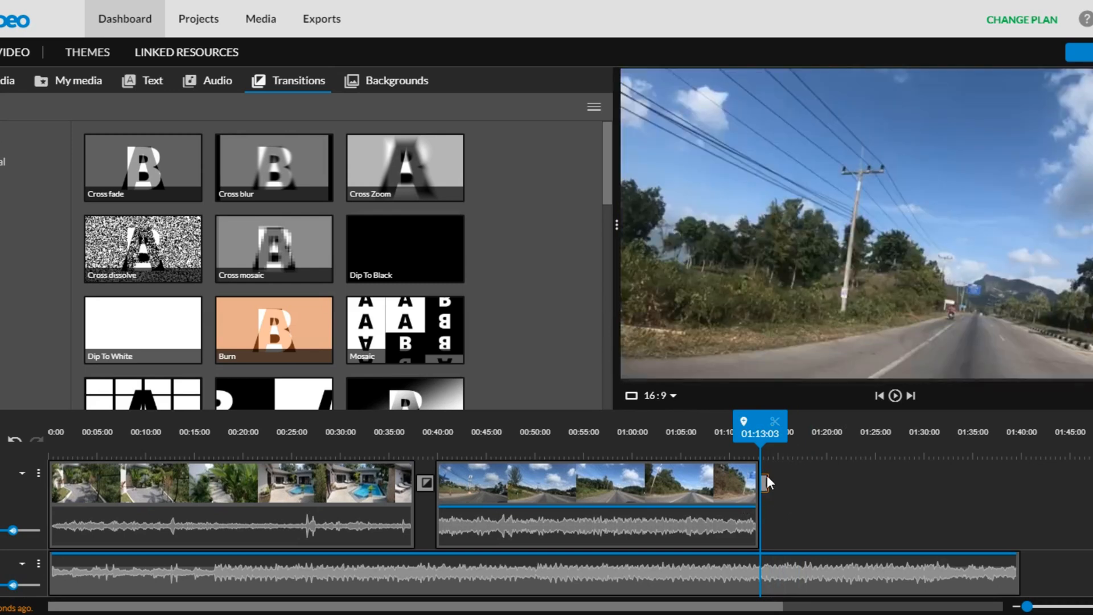
pyautogui.rightClick(765, 485)
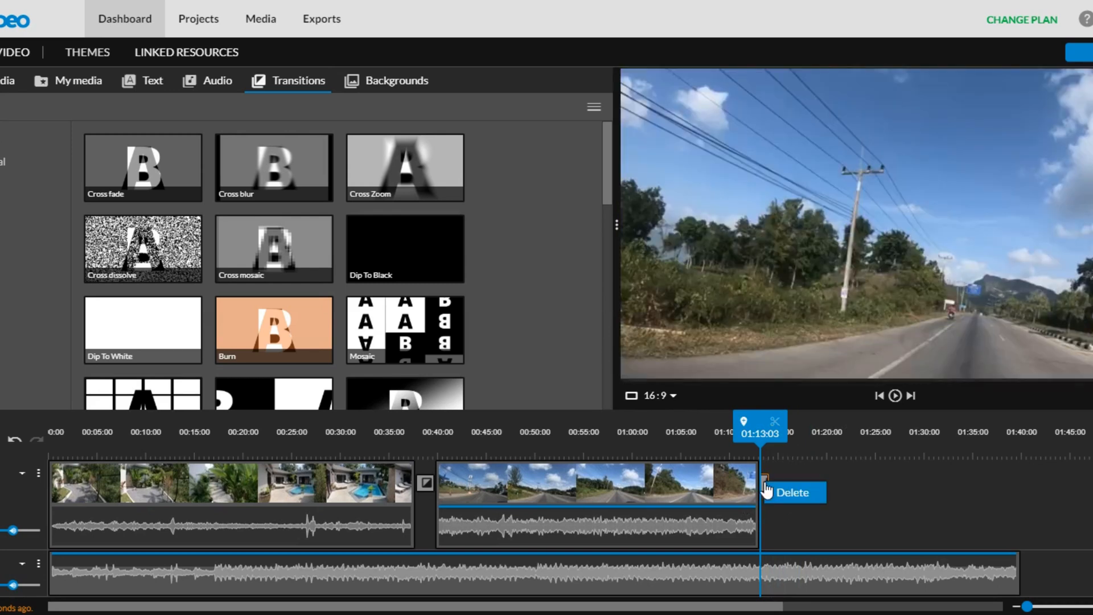
pyautogui.click(762, 486)
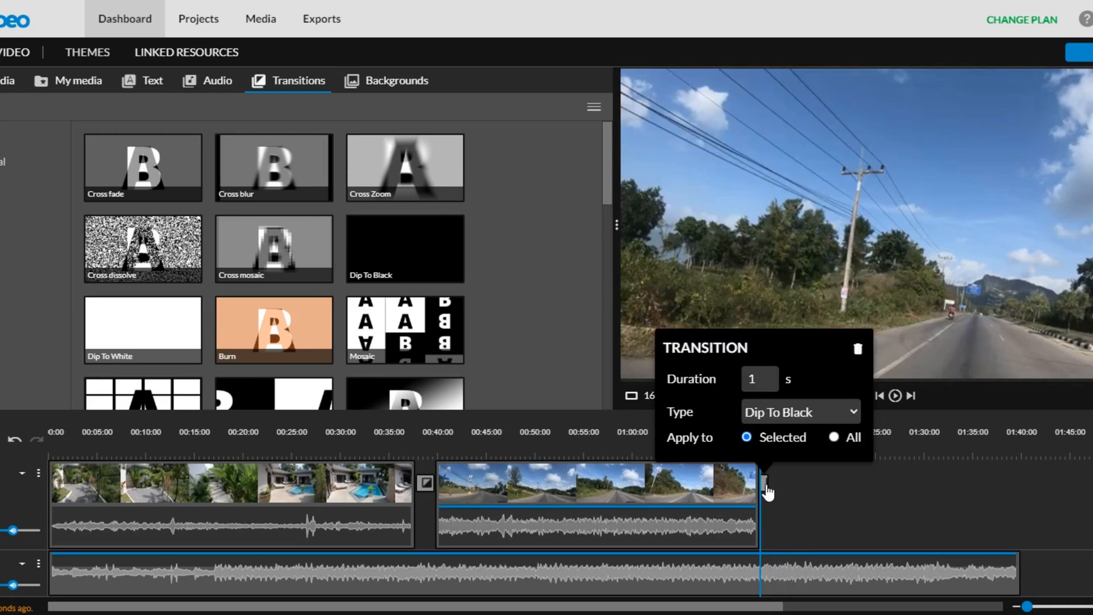
pyautogui.press('BackSpace')
pyautogui.write('2')
pyautogui.click(906, 375)
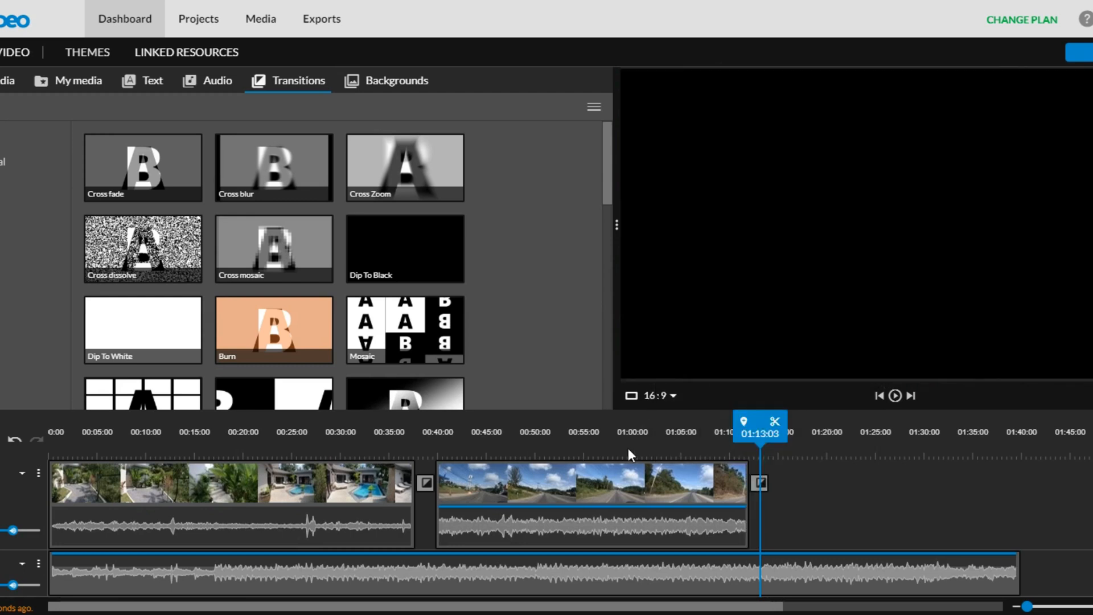
# - Shorten the music track so it ends with the closing transition at 01:14:03
pyautogui.moveTo(754, 424); pyautogui.dragTo(683, 424)
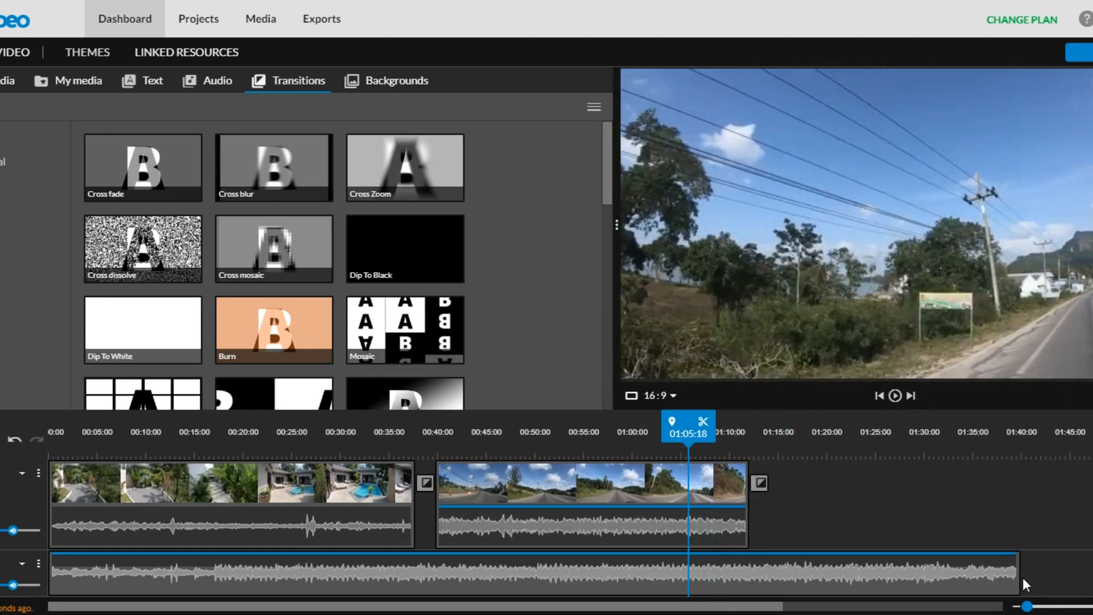
pyautogui.click(1005, 570)
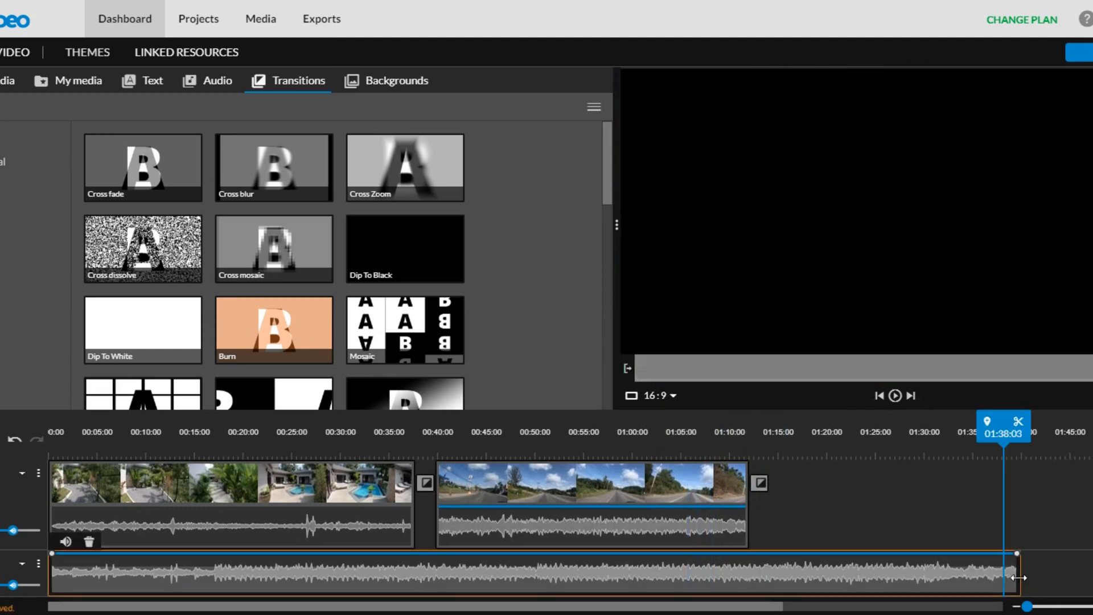
pyautogui.moveTo(1012, 577); pyautogui.dragTo(762, 568)
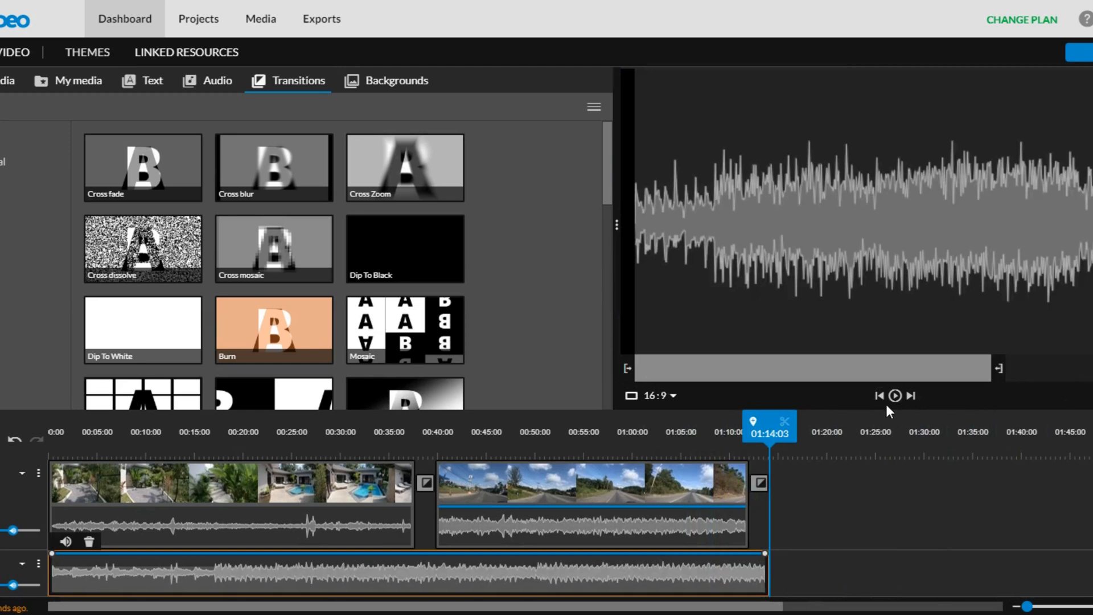
# - Play the video's ending from 01:03:19 and its opening seconds to check the fade to black and the title
pyautogui.click(808, 439)
pyautogui.moveTo(780, 433); pyautogui.dragTo(669, 433)
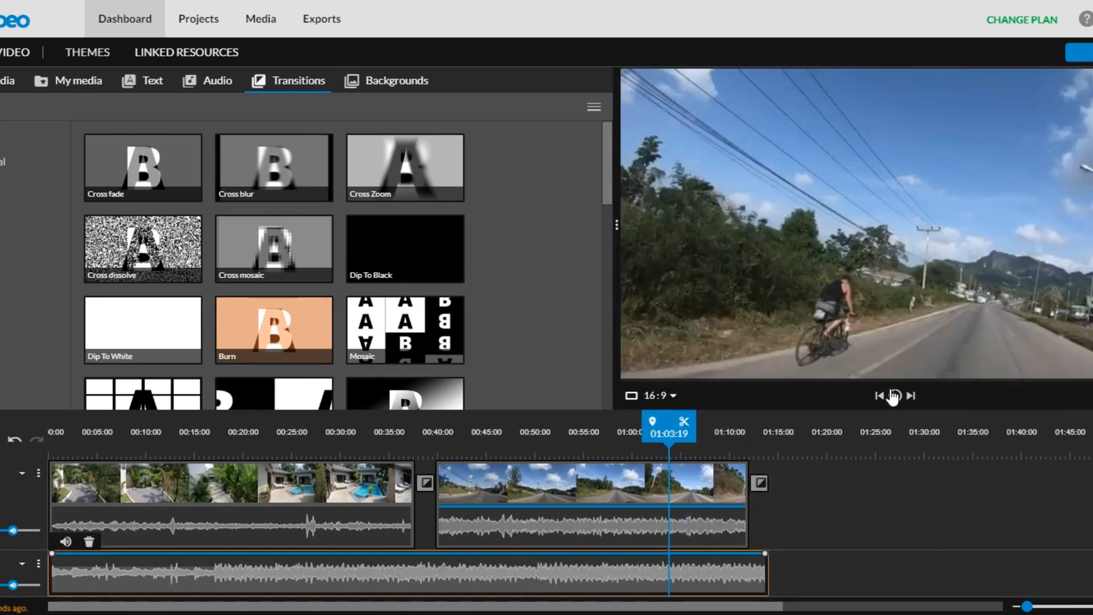
pyautogui.click(896, 396)
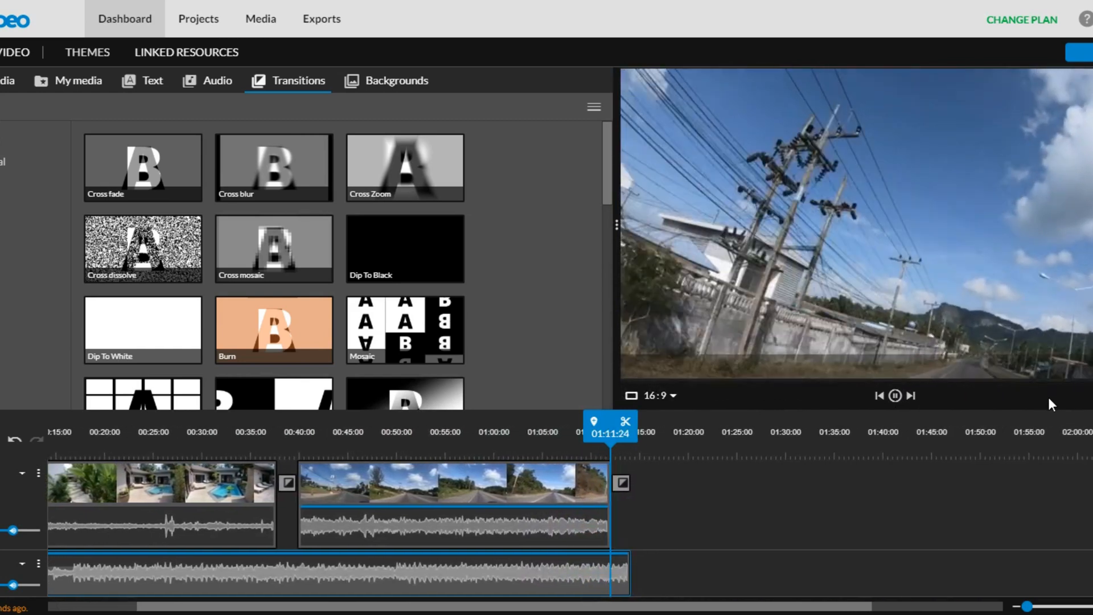
pyautogui.click(896, 397)
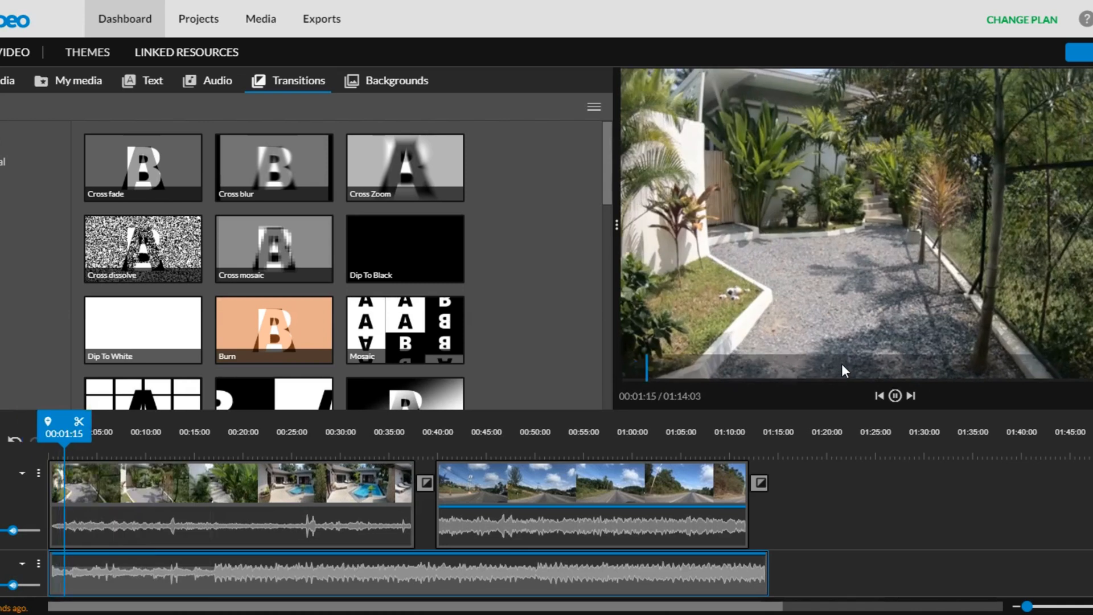
pyautogui.click(895, 395)
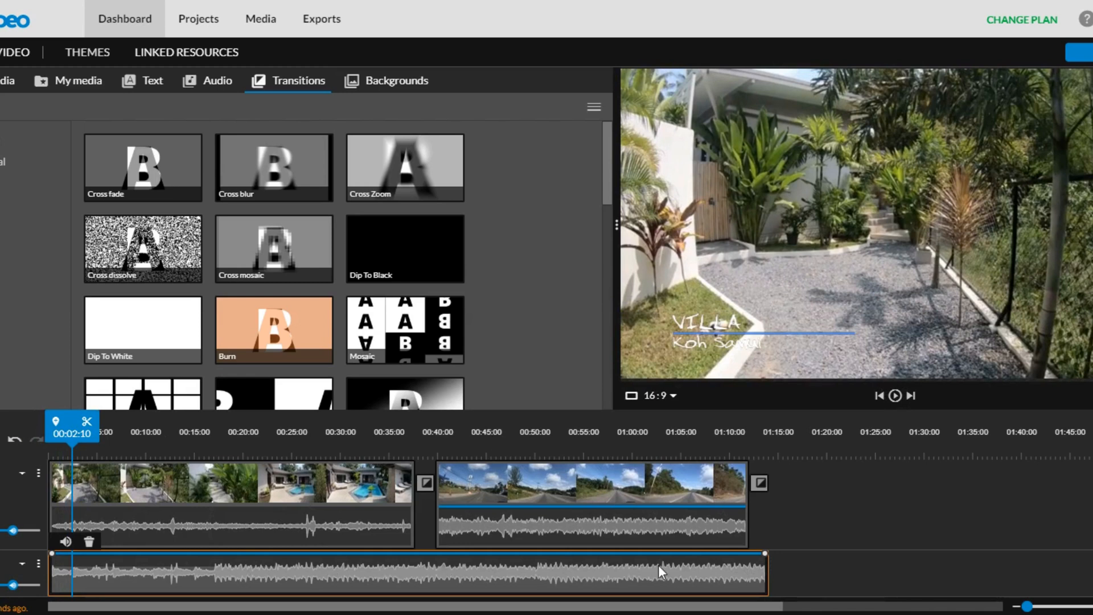
# - Add a 2 s fade-out to the end of the music track
pyautogui.click(67, 541)
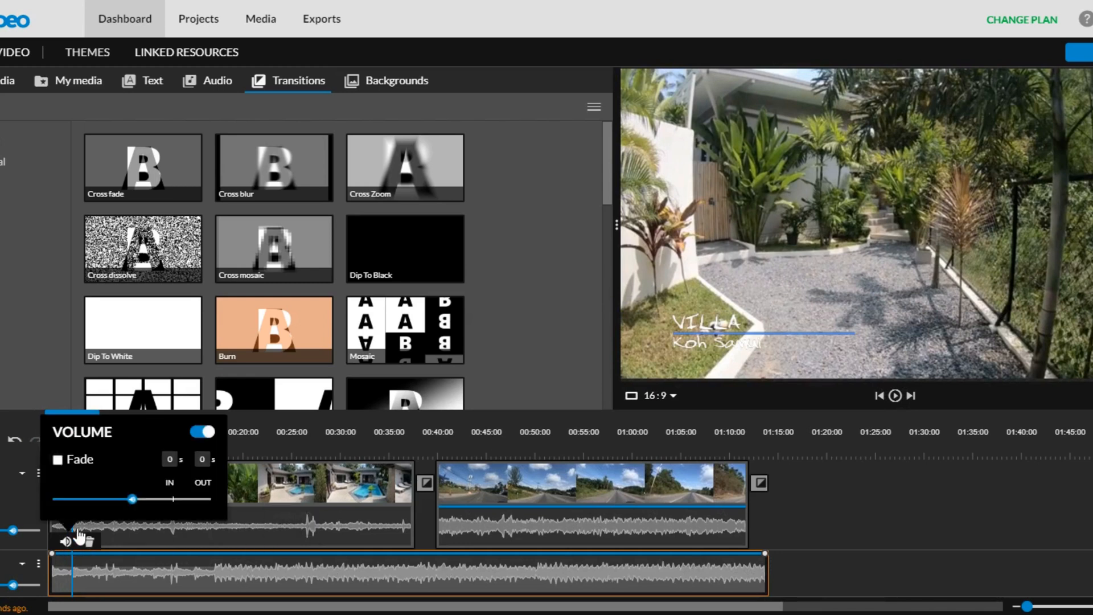
pyautogui.click(204, 459)
pyautogui.write('2')
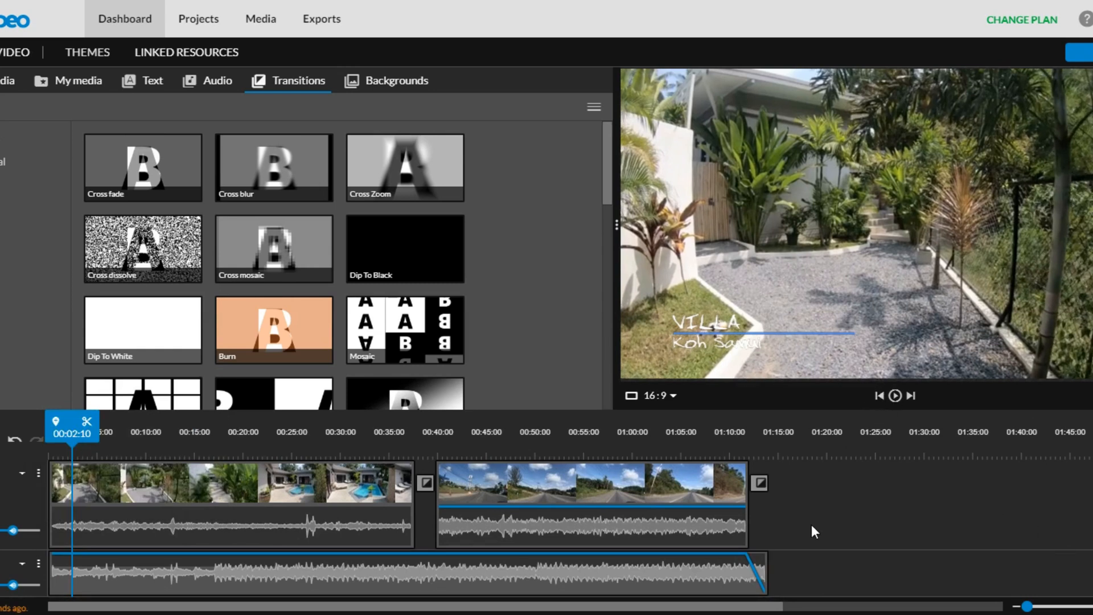
# - Place the Blink - Title motion text on the title track at 01:14:03, right after the closing transition
pyautogui.scroll(1, 921, 538)
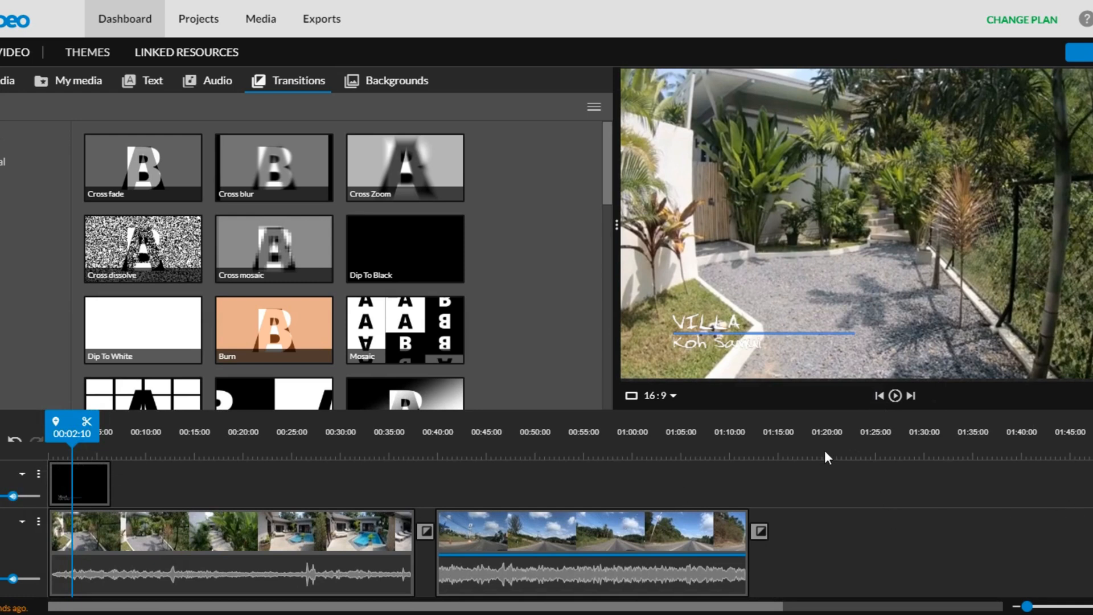
pyautogui.click(153, 91)
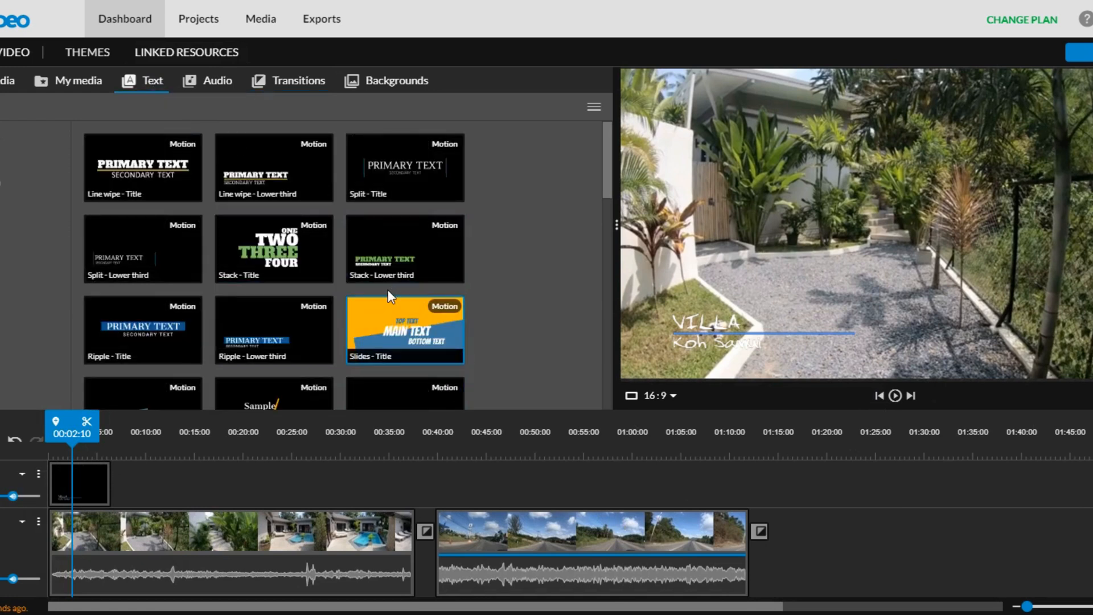
pyautogui.scroll(-4, 390, 296)
pyautogui.scroll(-4, 508, 289)
pyautogui.scroll(5, 509, 290)
pyautogui.scroll(-5, 492, 289)
pyautogui.scroll(-1, 493, 289)
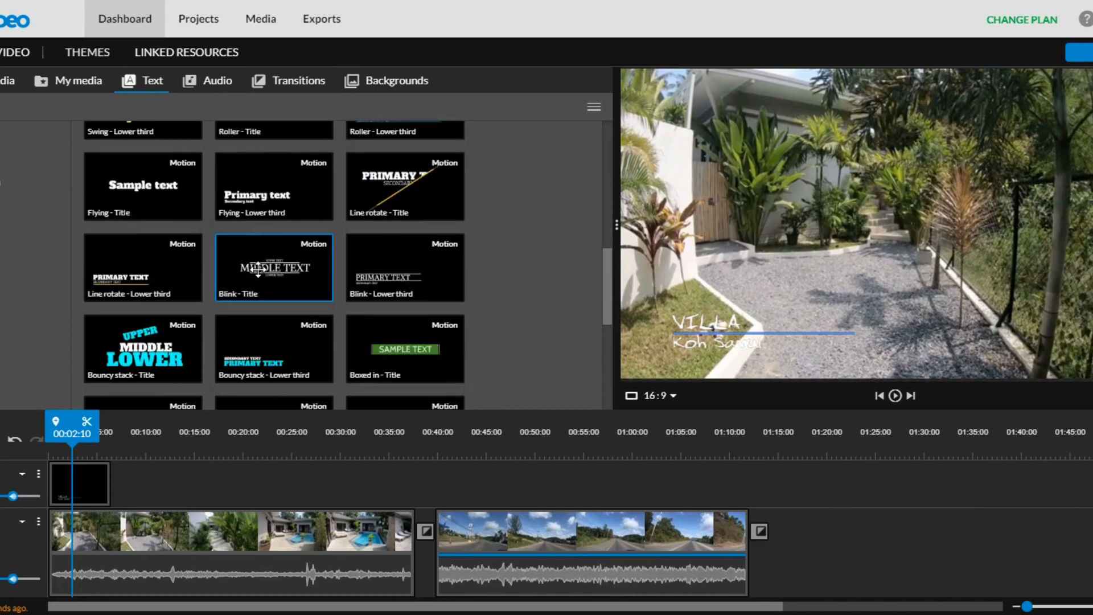
pyautogui.moveTo(272, 265)
pyautogui.mouseDown()
pyautogui.moveTo(316, 329)
pyautogui.moveTo(483, 427)
pyautogui.moveTo(725, 478)
pyautogui.moveTo(808, 473)
pyautogui.moveTo(789, 476)
pyautogui.mouseUp()
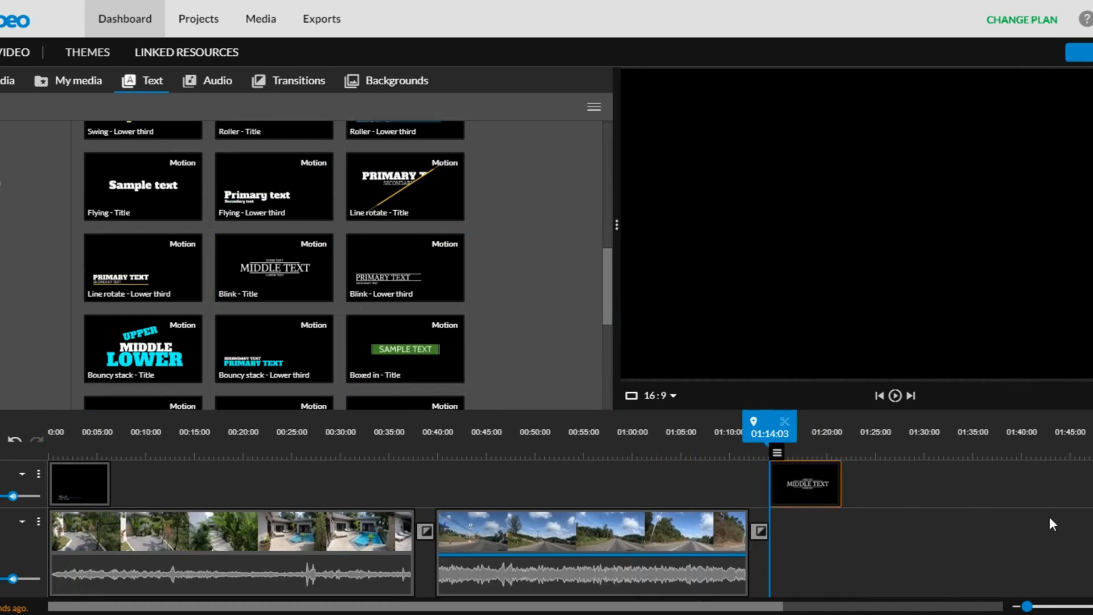
pyautogui.scroll(-1, 1084, 518)
pyautogui.scroll(1, 1080, 518)
# - Open the closing Blink title for editing and blank out its upper and lower text lines
pyautogui.moveTo(777, 453)
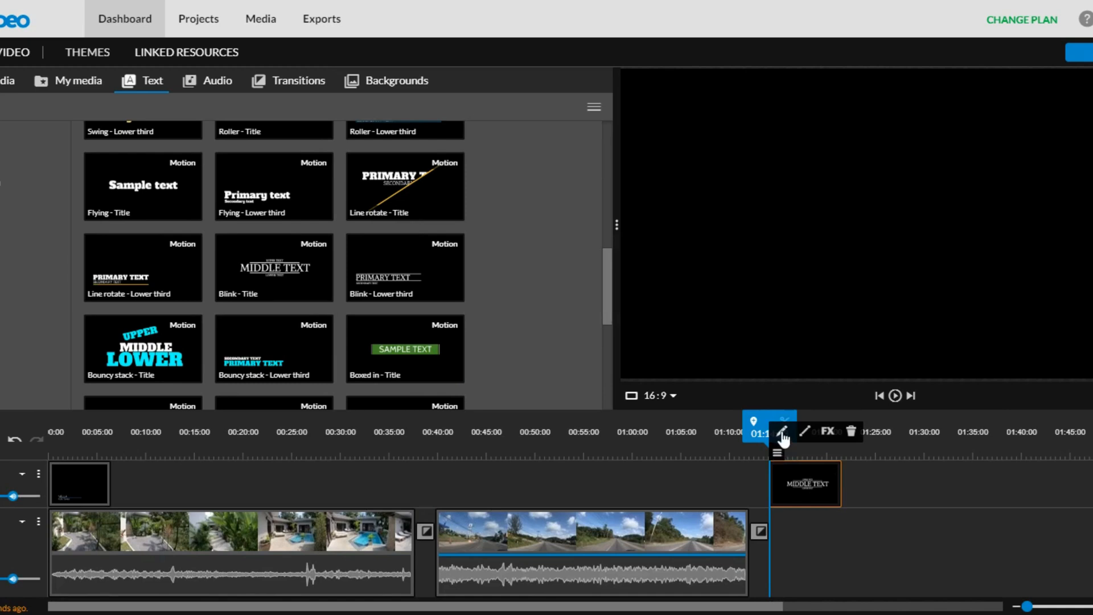
pyautogui.click(781, 433)
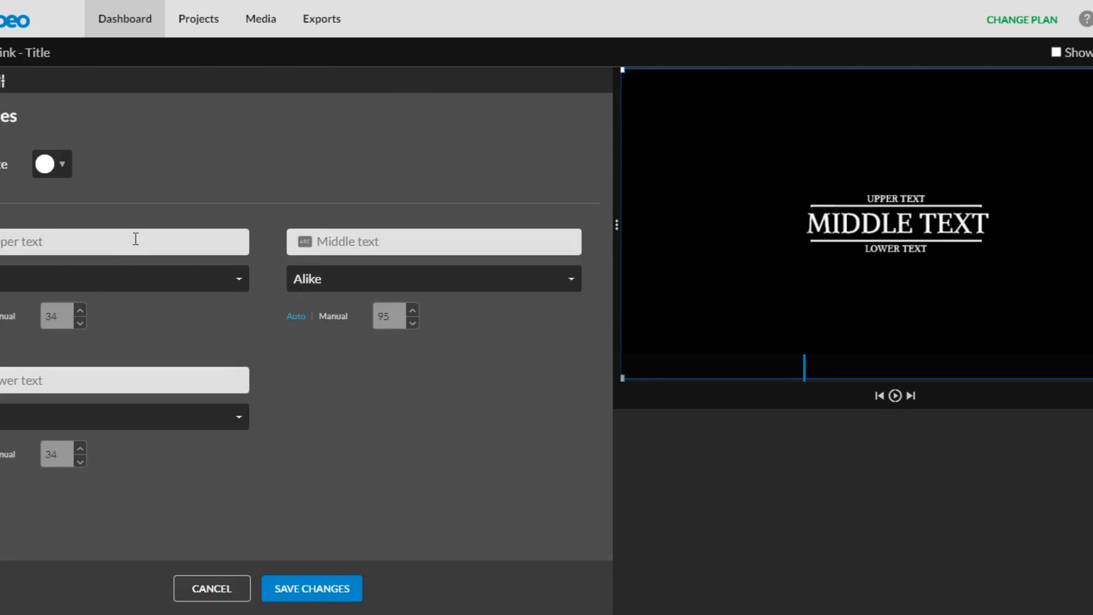
pyautogui.click(90, 240)
pyautogui.click(421, 238)
pyautogui.click(68, 241)
pyautogui.click(100, 280)
pyautogui.click(100, 280)
pyautogui.click(96, 239)
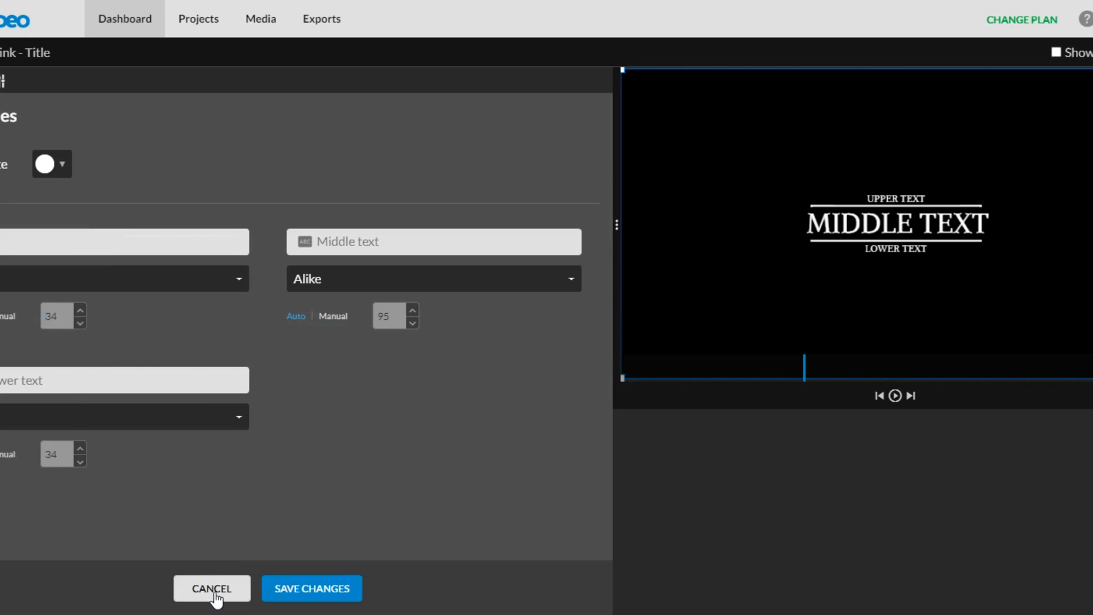
pyautogui.click(3, 89)
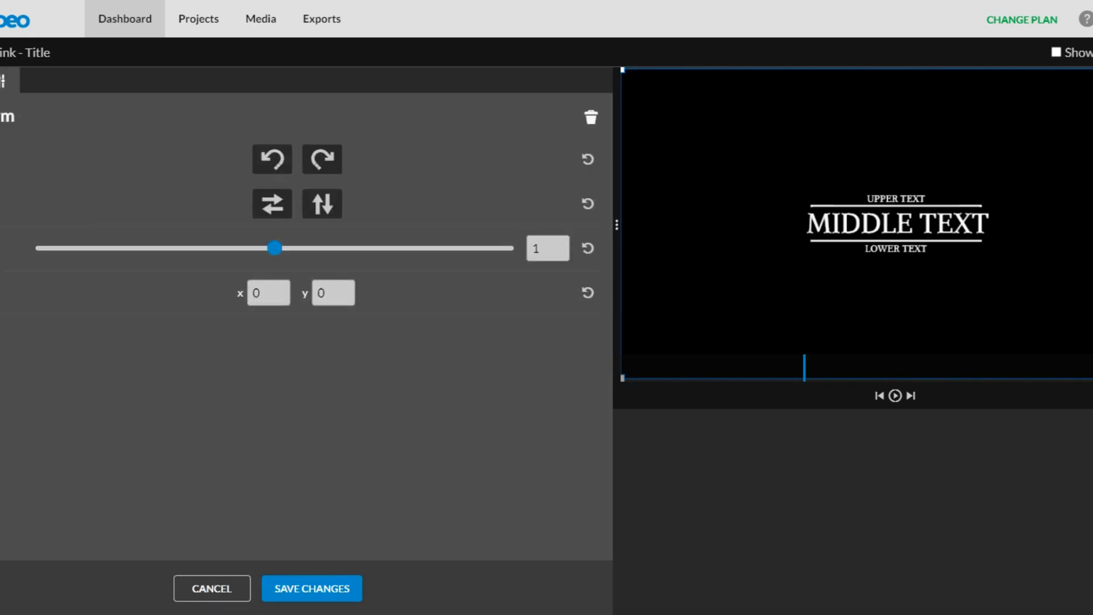
pyautogui.click(72, 243)
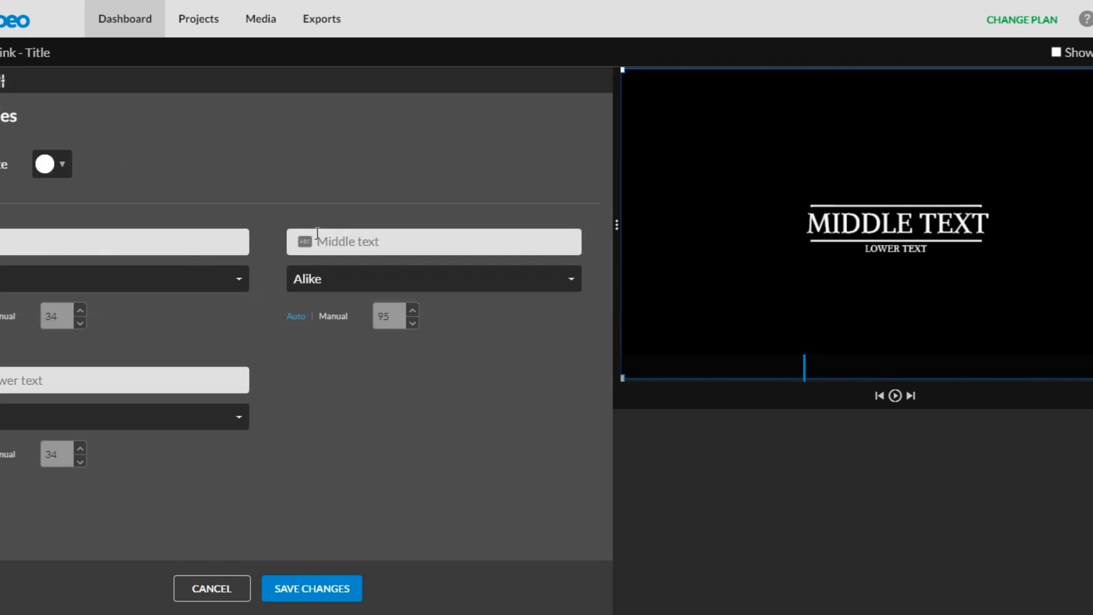
pyautogui.click(83, 383)
# - Set the title's middle line to "thanks for watching" in the 2Dumb font
pyautogui.click(353, 242)
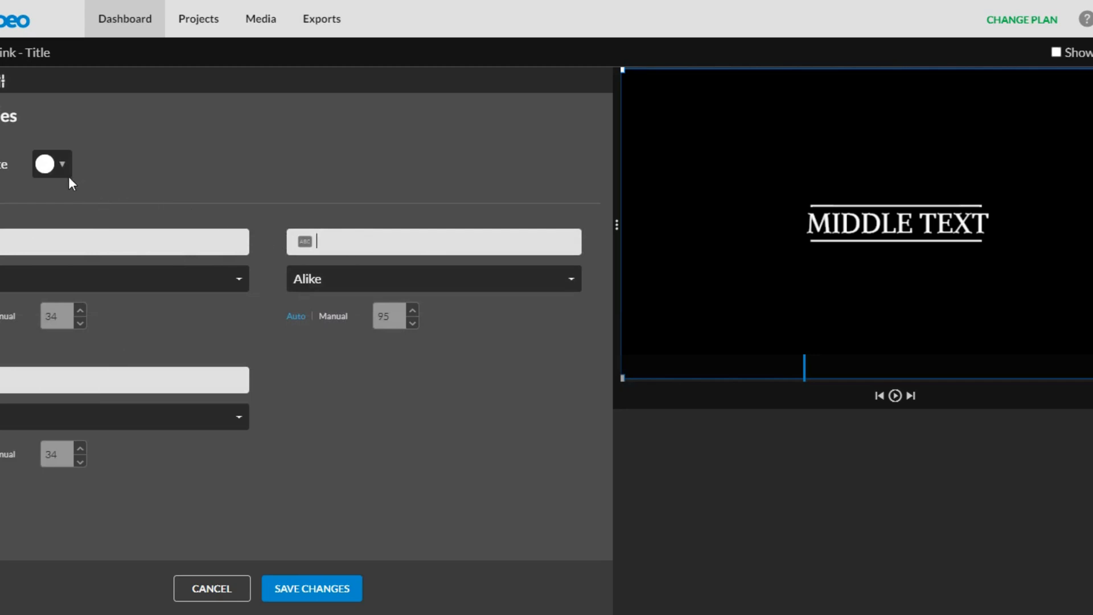
pyautogui.click(391, 276)
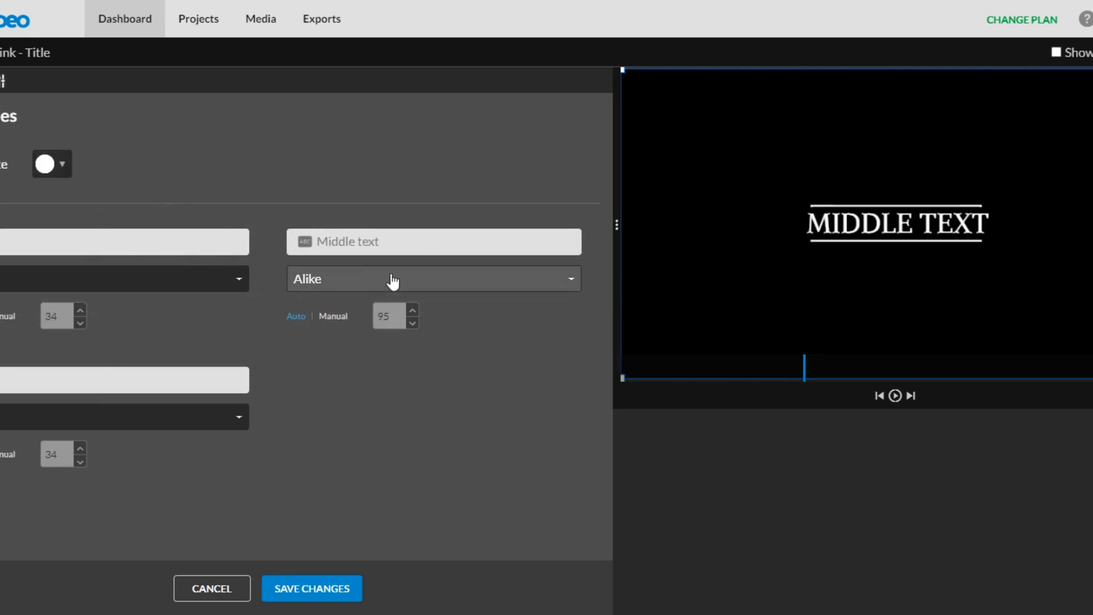
pyautogui.click(369, 300)
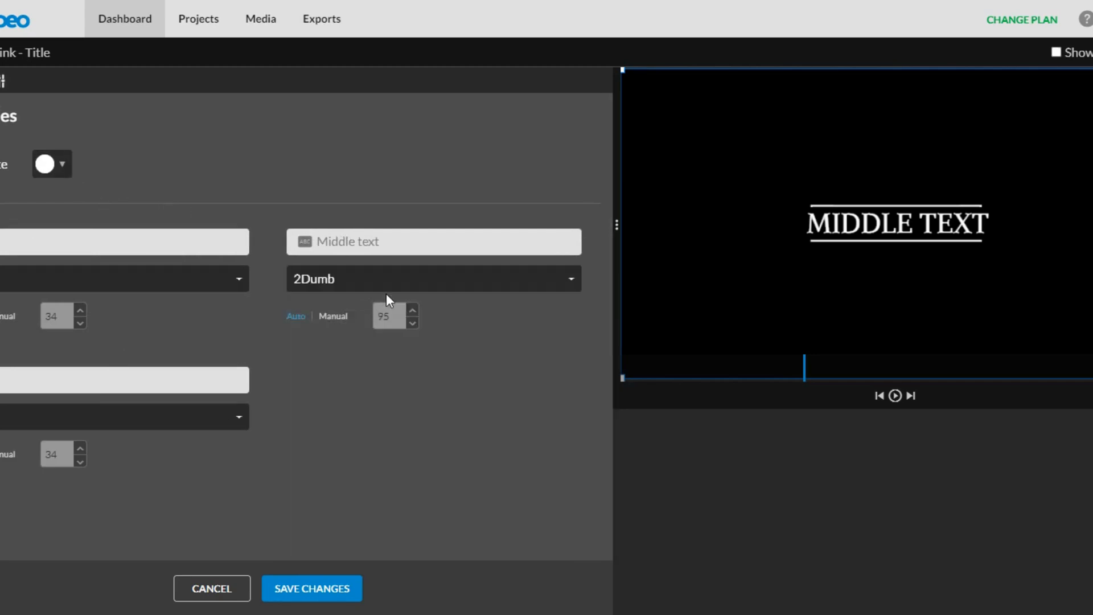
pyautogui.click(401, 244)
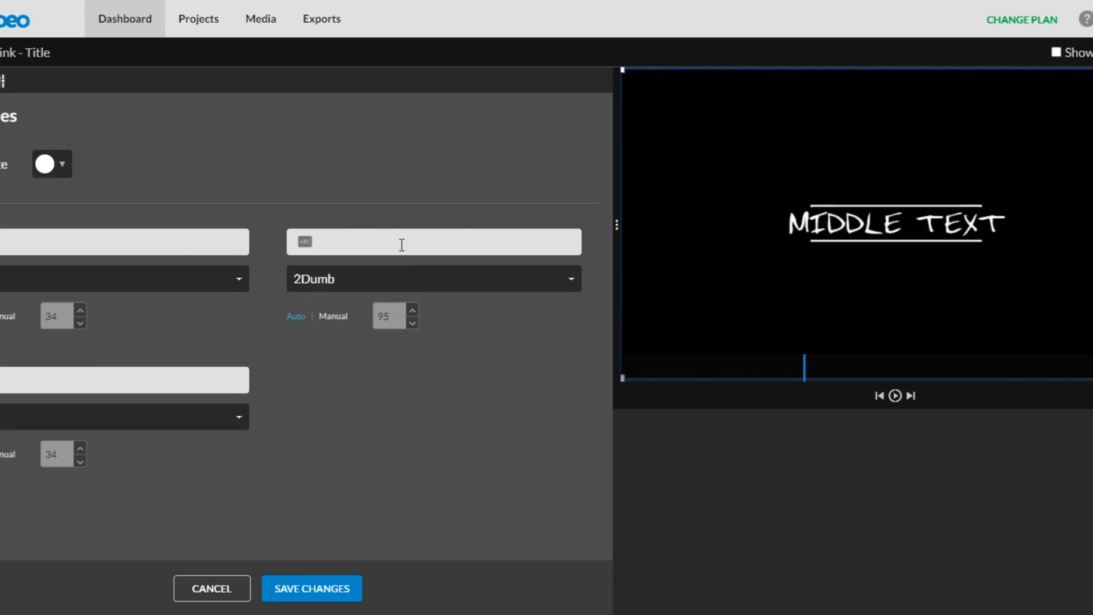
pyautogui.write('thanks')
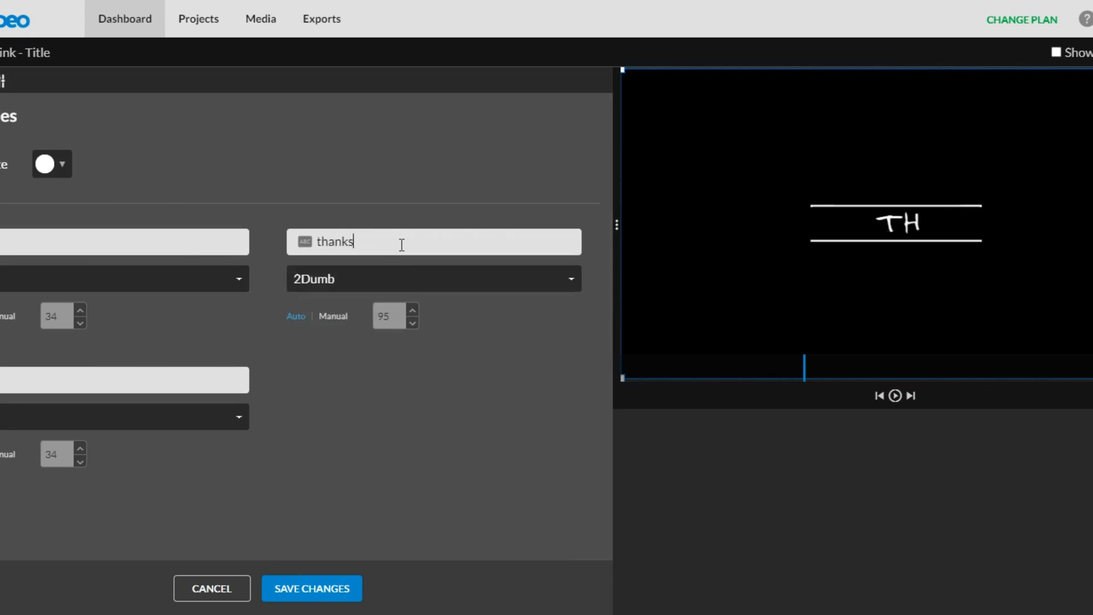
pyautogui.write(' for wat')
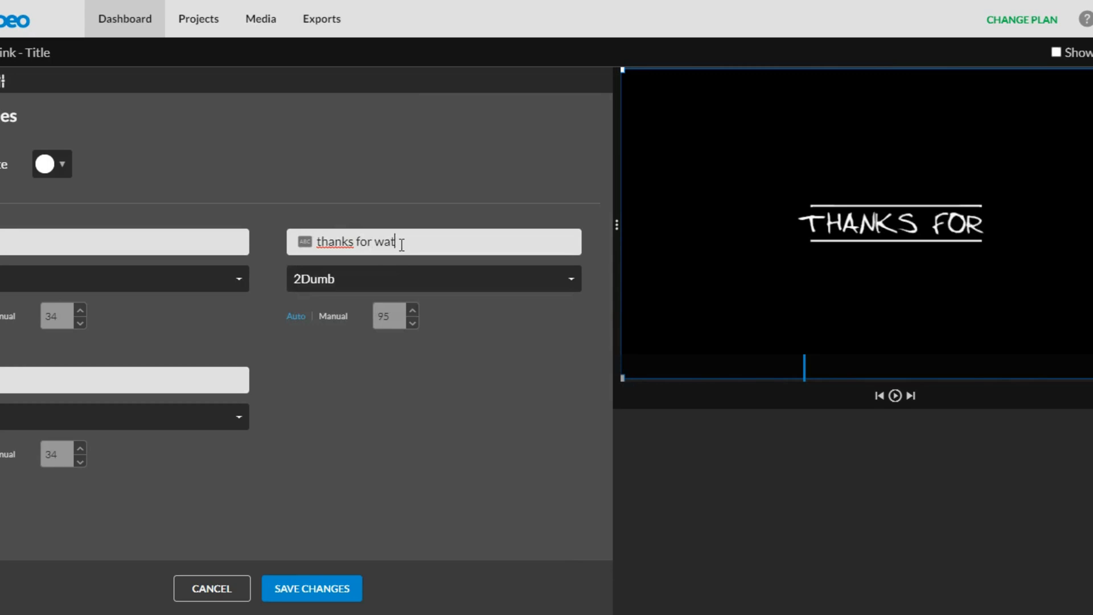
pyautogui.write('ching')
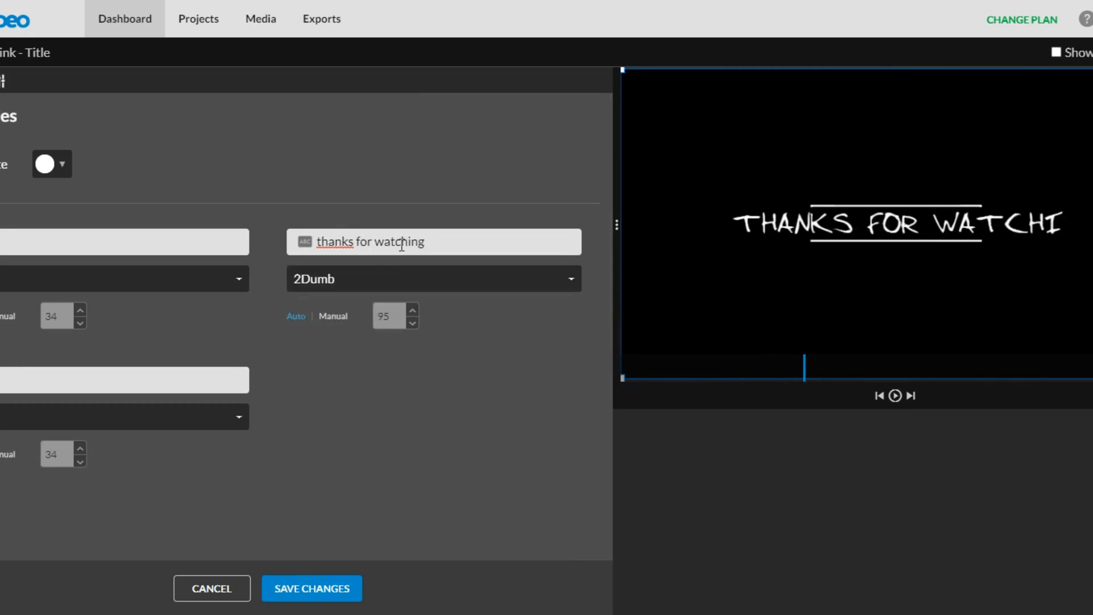
# - Change the middle line's font to Bangers, colour the title blue and save the changes
pyautogui.click(484, 292)
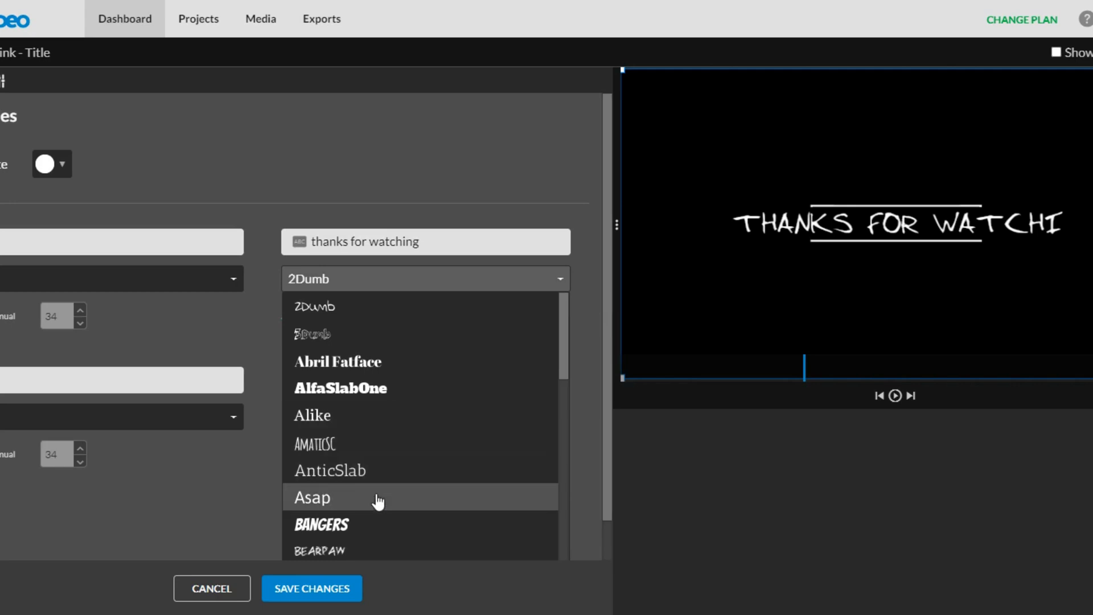
pyautogui.click(392, 526)
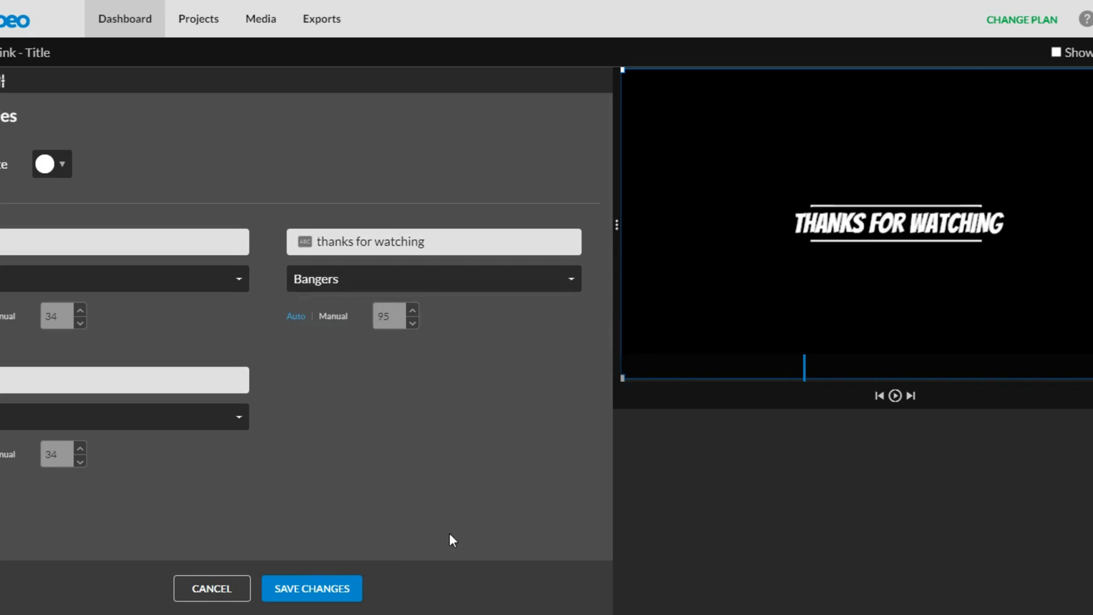
pyautogui.click(57, 165)
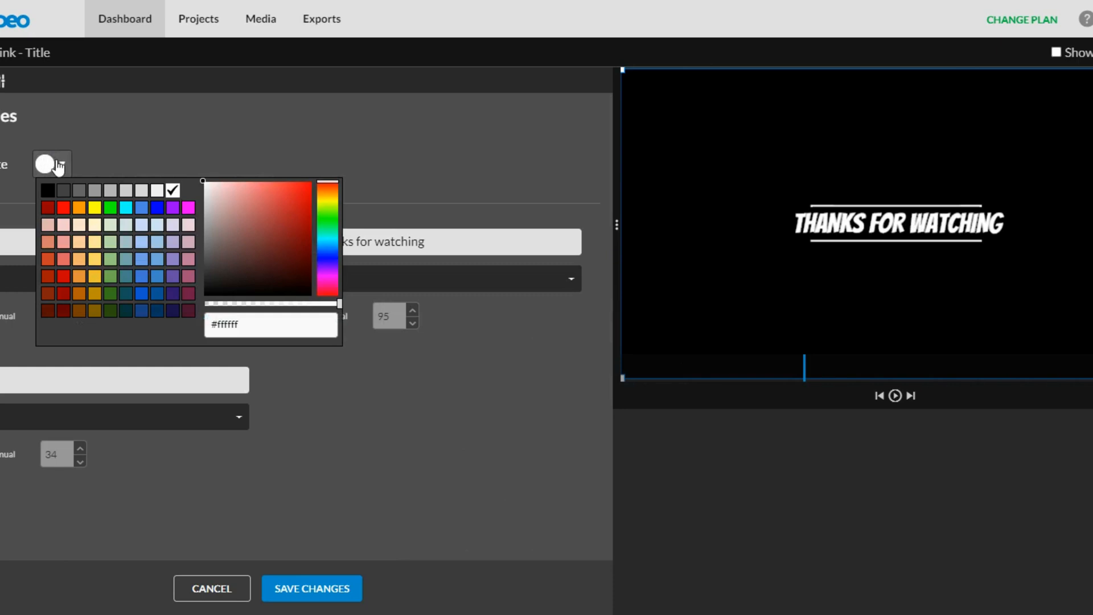
pyautogui.click(149, 209)
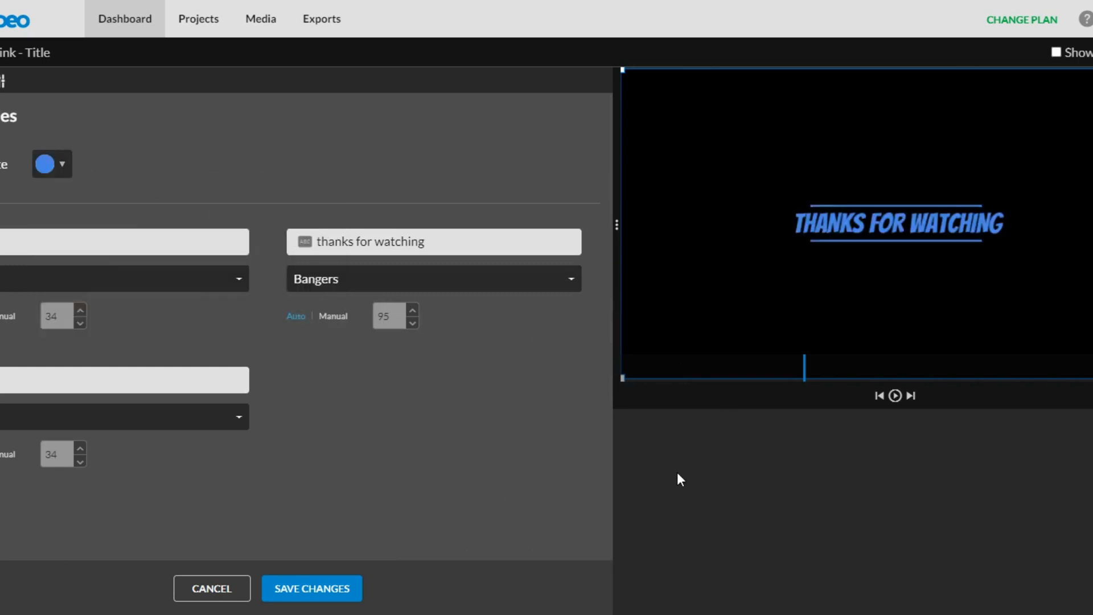
pyautogui.click(329, 590)
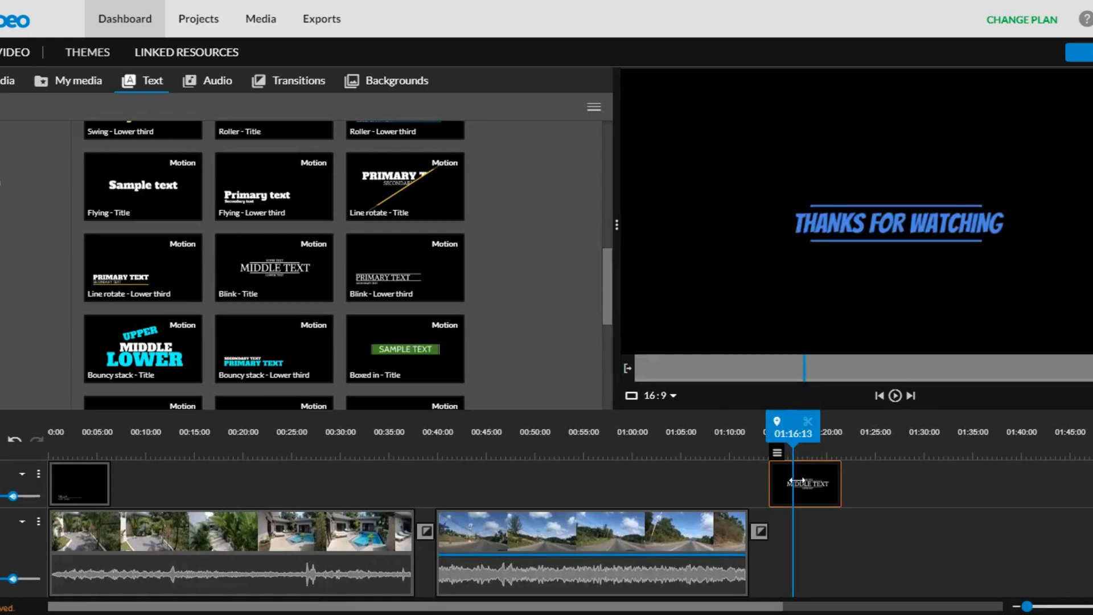
# - Return the playhead to the start and set up an export titled "video test"
pyautogui.click(880, 395)
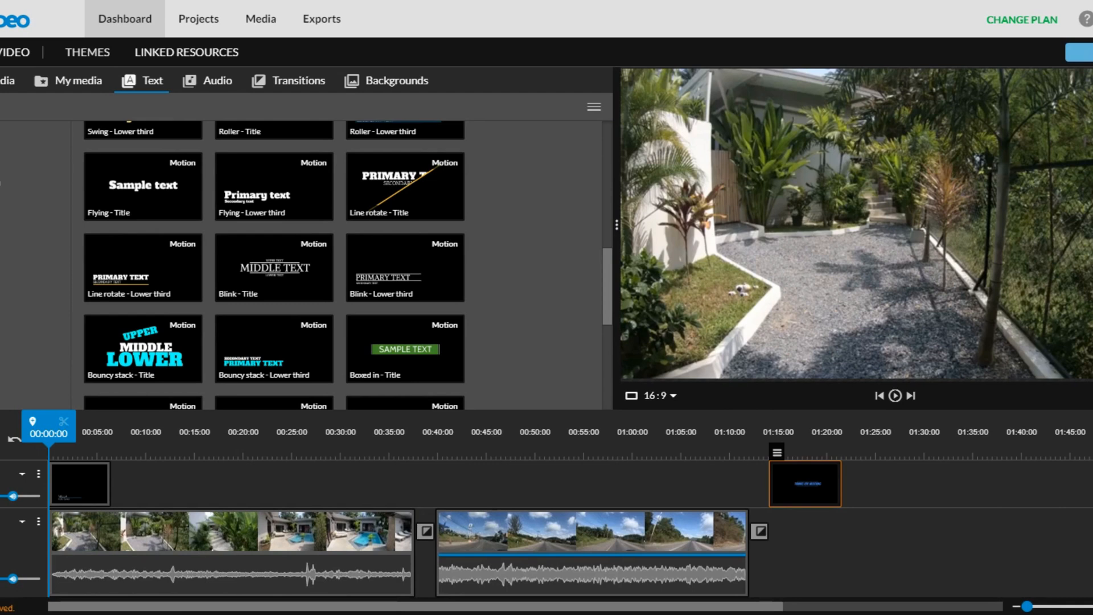
pyautogui.click(1079, 52)
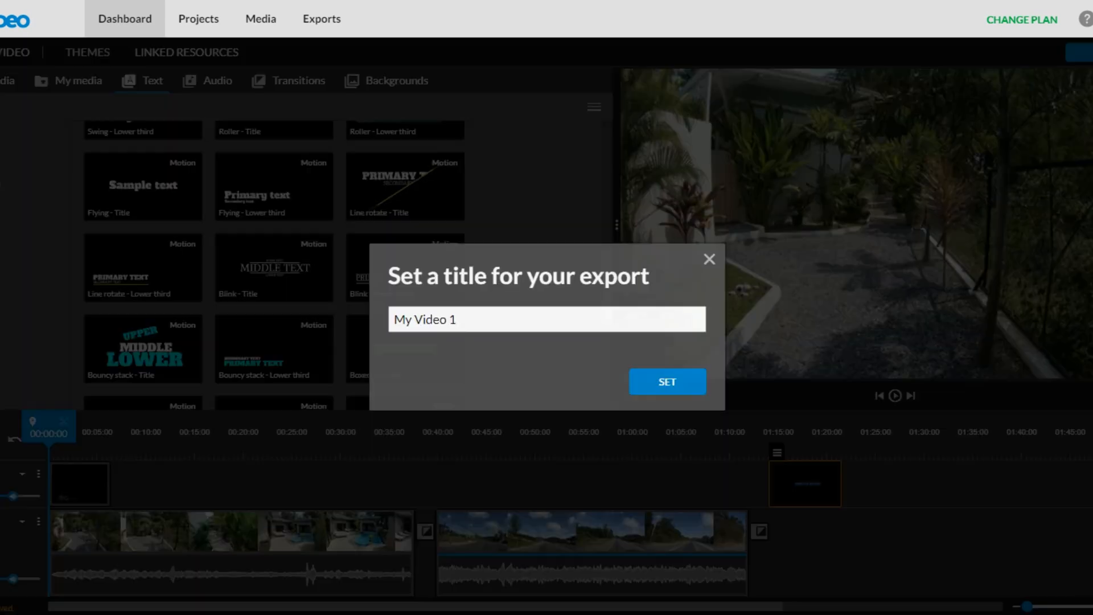
pyautogui.click(488, 319)
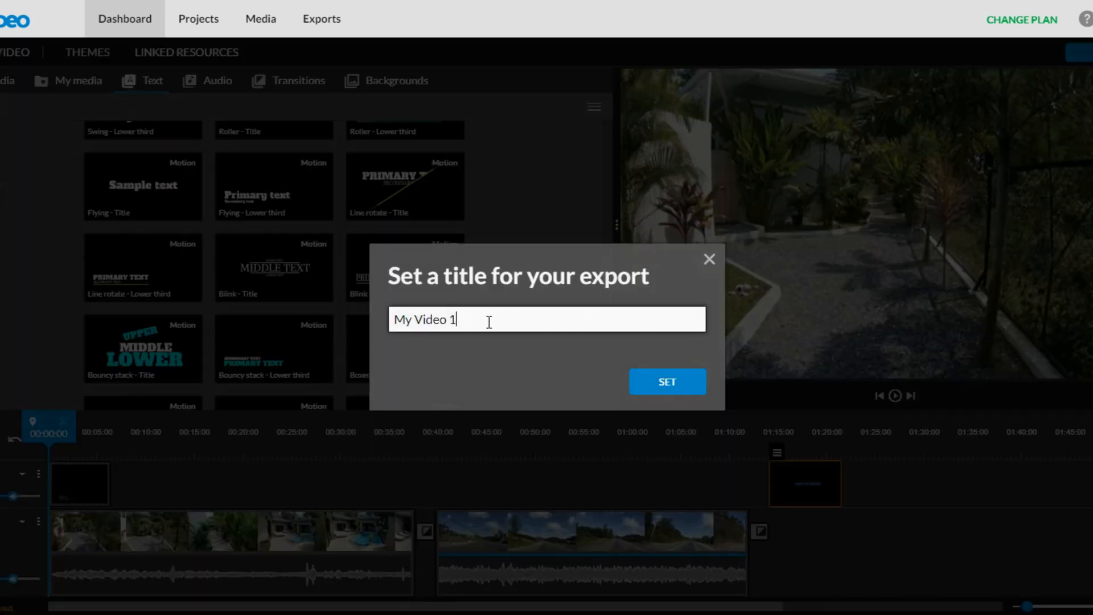
pyautogui.hotkey('ctrl', 'a')
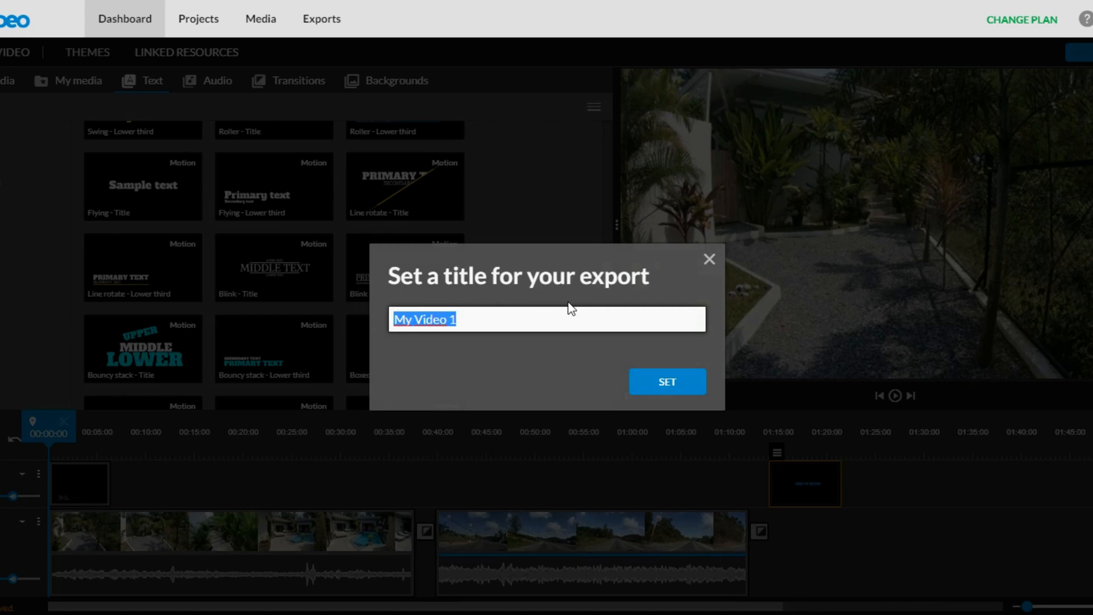
pyautogui.write('video test')
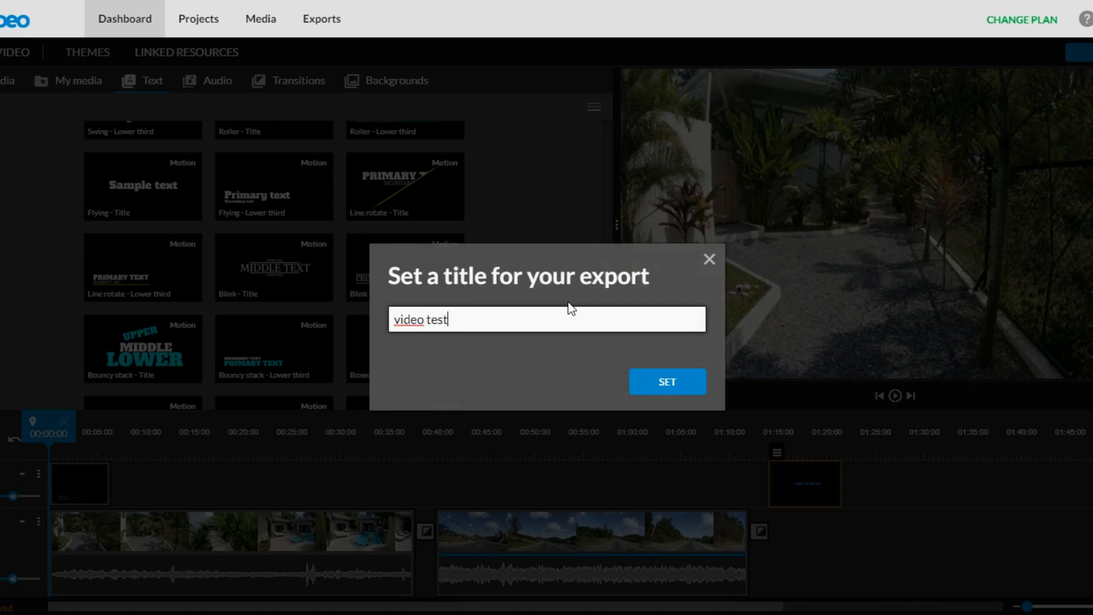
pyautogui.click(669, 385)
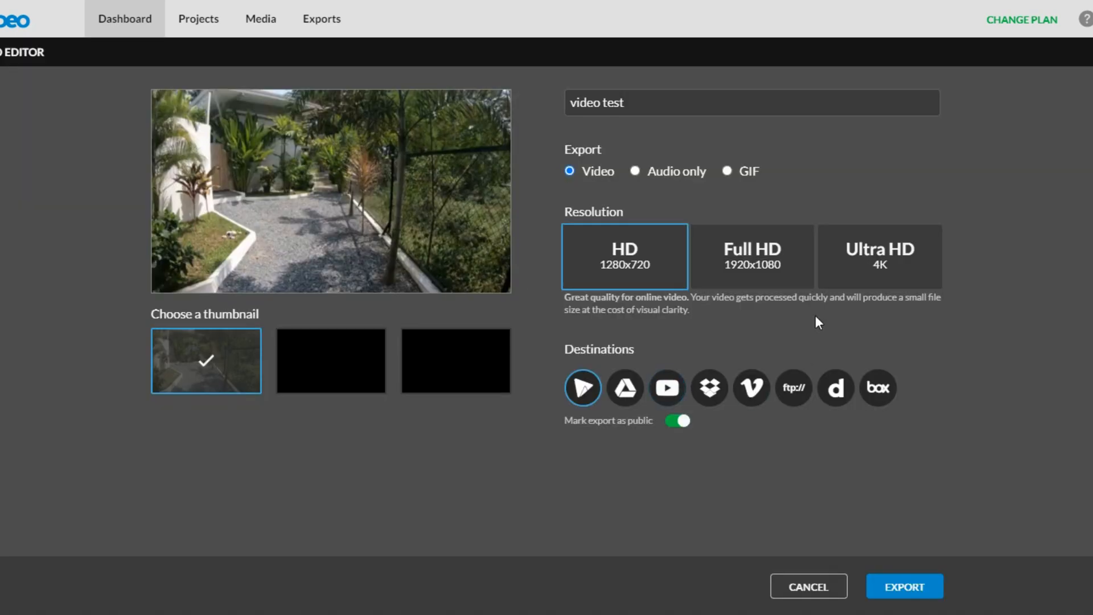
# - Export the video in Ultra HD 4K with public marking turned off
pyautogui.click(934, 266)
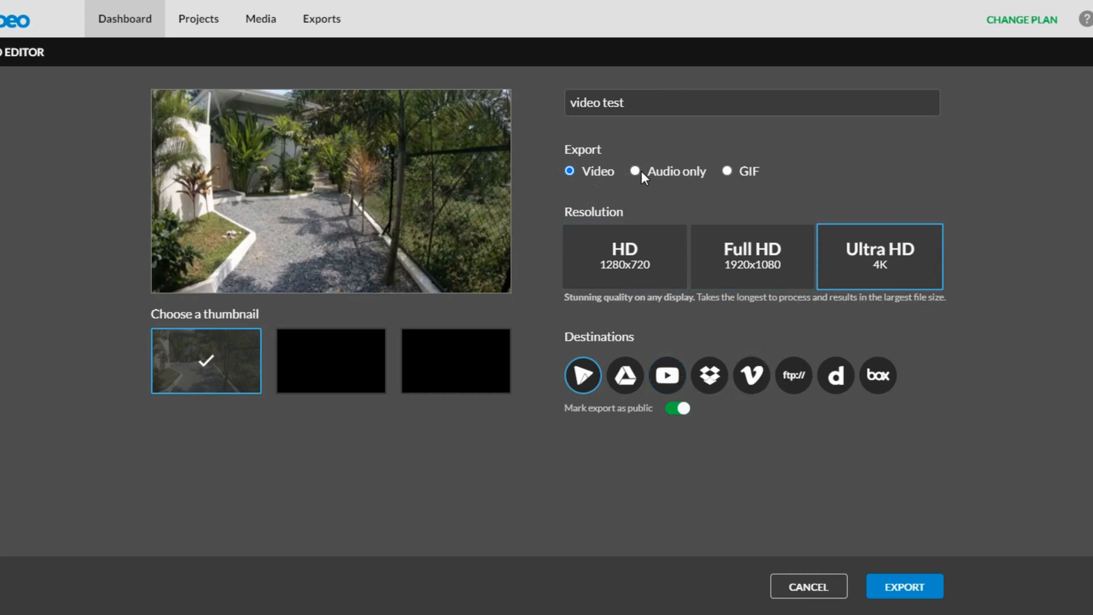
pyautogui.click(680, 408)
pyautogui.click(922, 592)
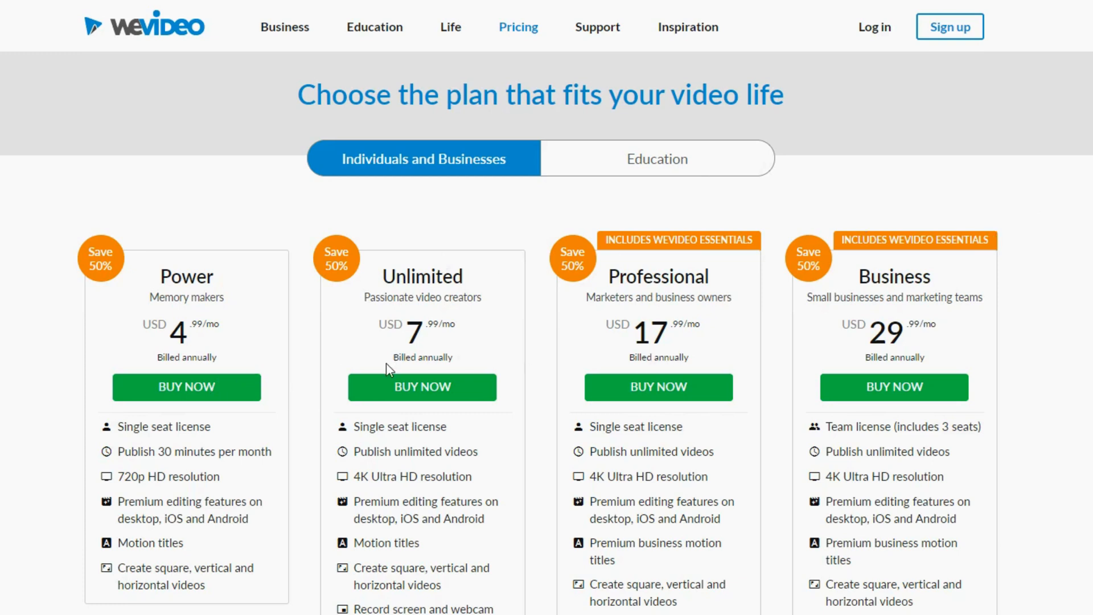
# - Review the features and prices of the WeVideo subscription plans, including the plan comparison table
pyautogui.scroll(-4, 1073, 347)
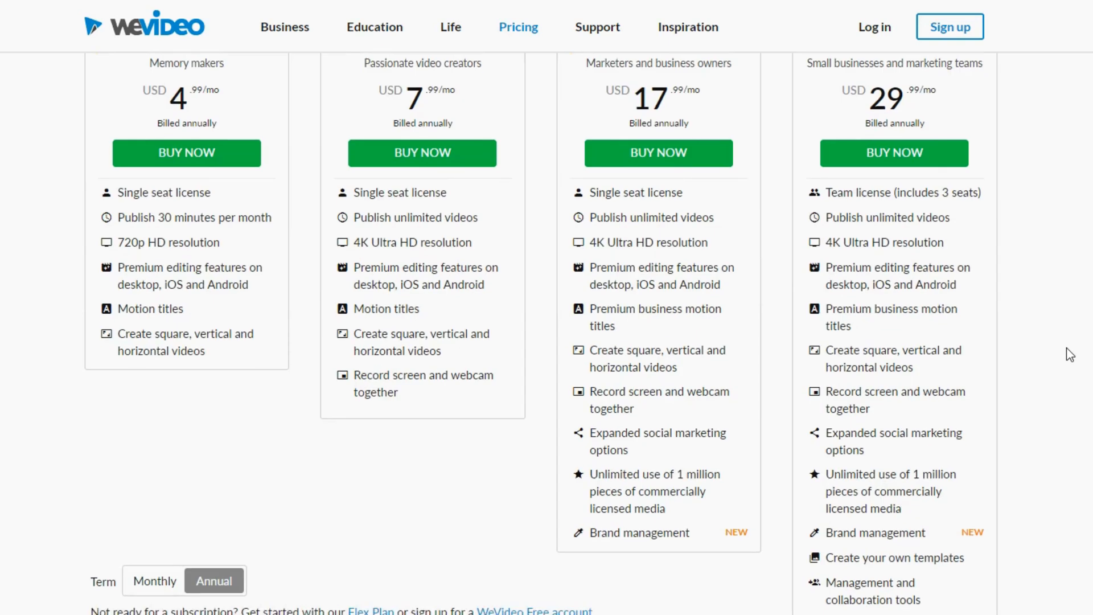
pyautogui.scroll(-4, 1033, 343)
pyautogui.scroll(5, 1033, 342)
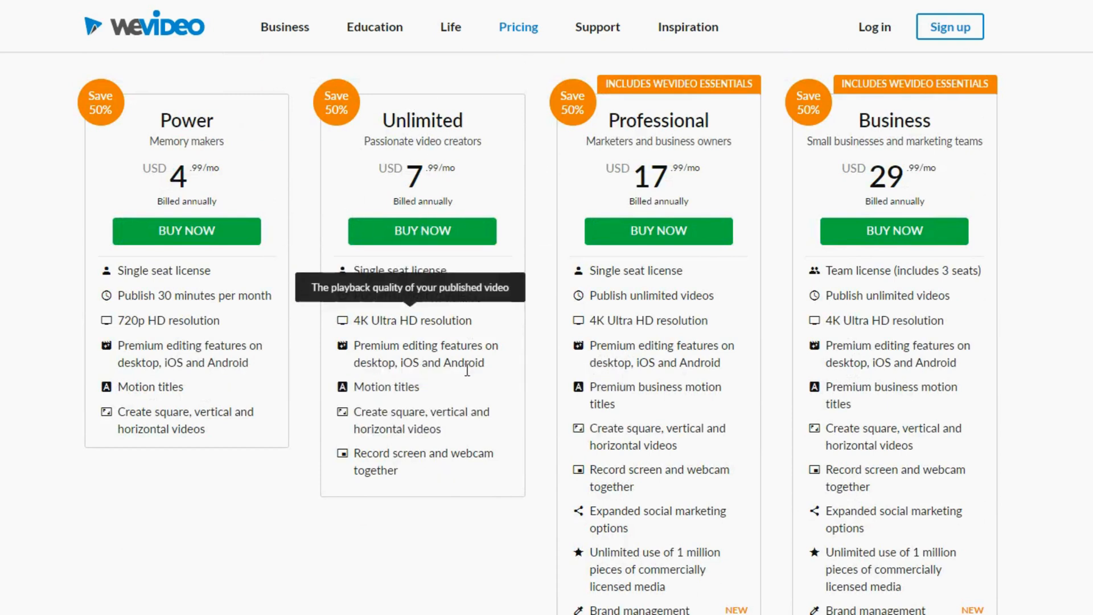
pyautogui.scroll(-1, 554, 436)
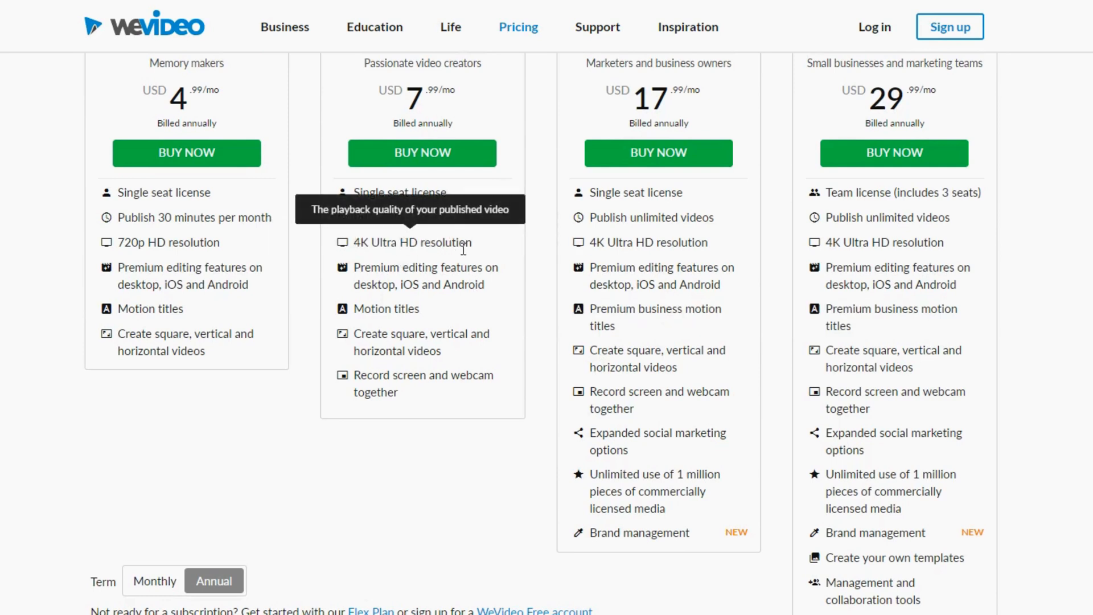
pyautogui.scroll(-10, 488, 439)
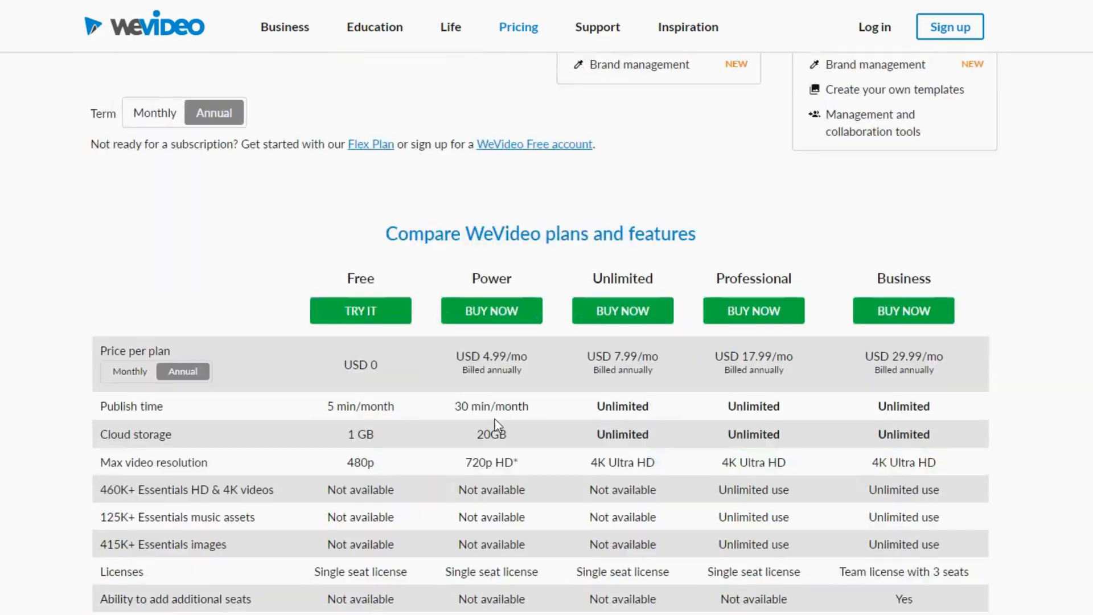
# - Compare the Free, Power, Unlimited, Professional and Business plans row by row, from publish time and resolution down to collaboration and sharing tools
pyautogui.scroll(-1, 950, 352)
pyautogui.scroll(1, 1007, 339)
pyautogui.scroll(-1, 1008, 308)
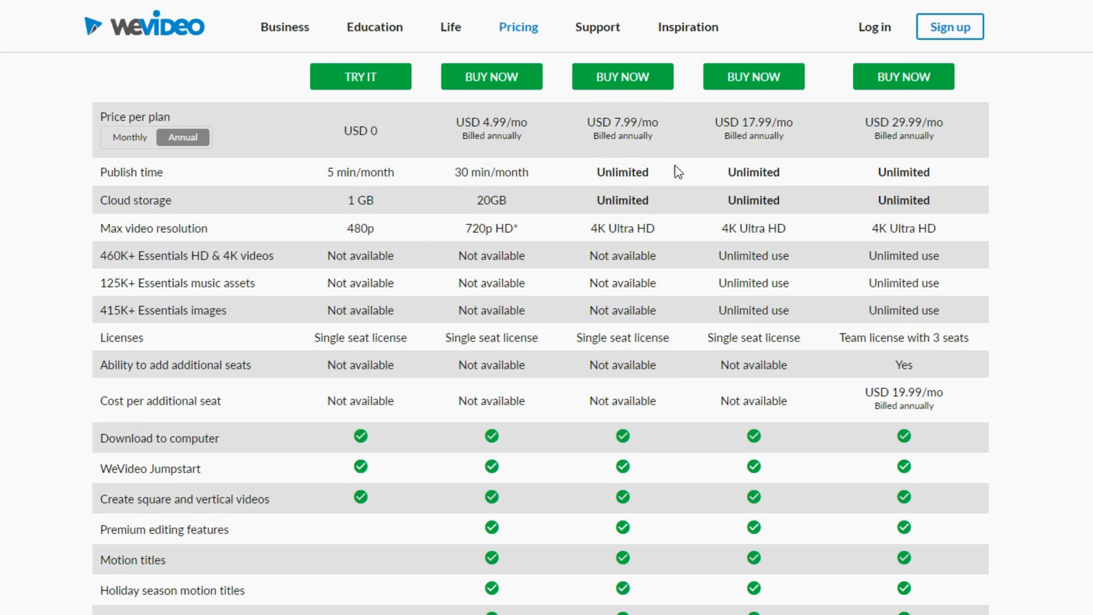
pyautogui.scroll(-2, 686, 180)
pyautogui.scroll(2, 687, 180)
pyautogui.scroll(-2, 666, 262)
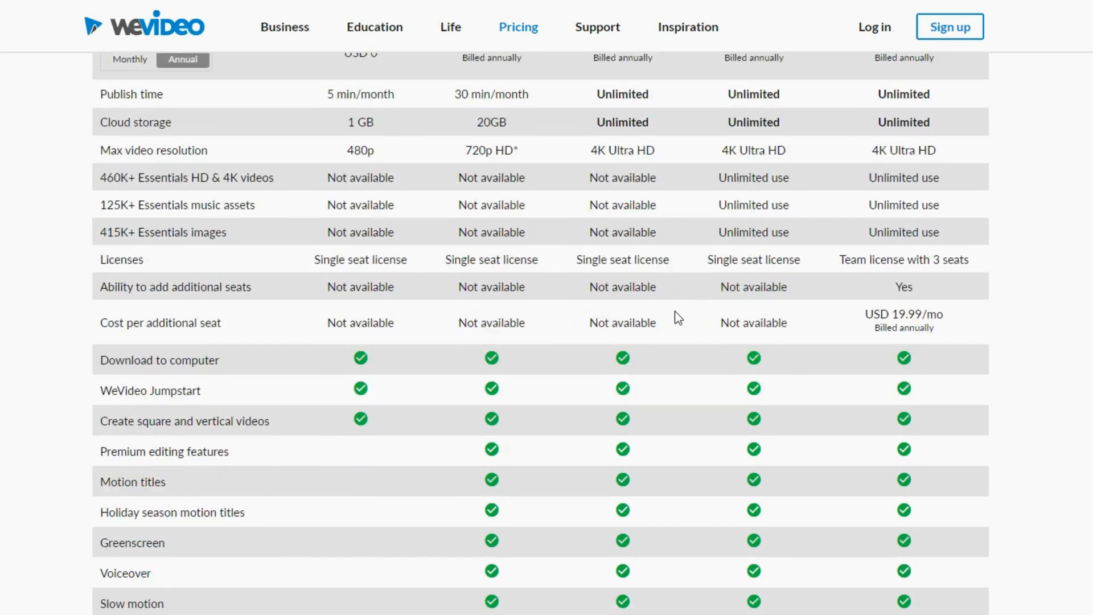
pyautogui.scroll(-4, 695, 347)
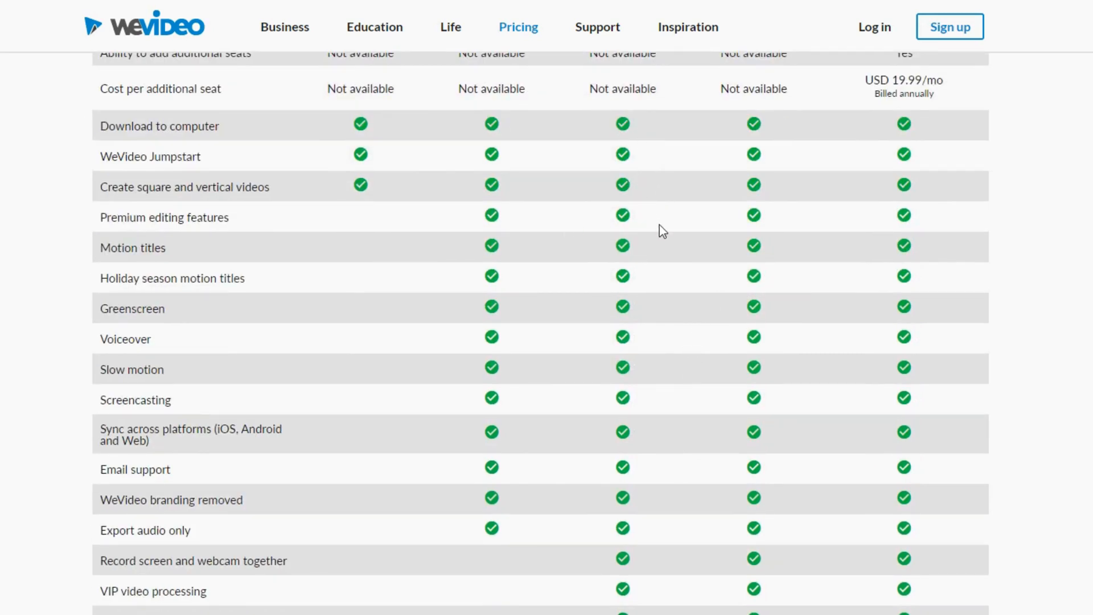
pyautogui.scroll(-1, 649, 259)
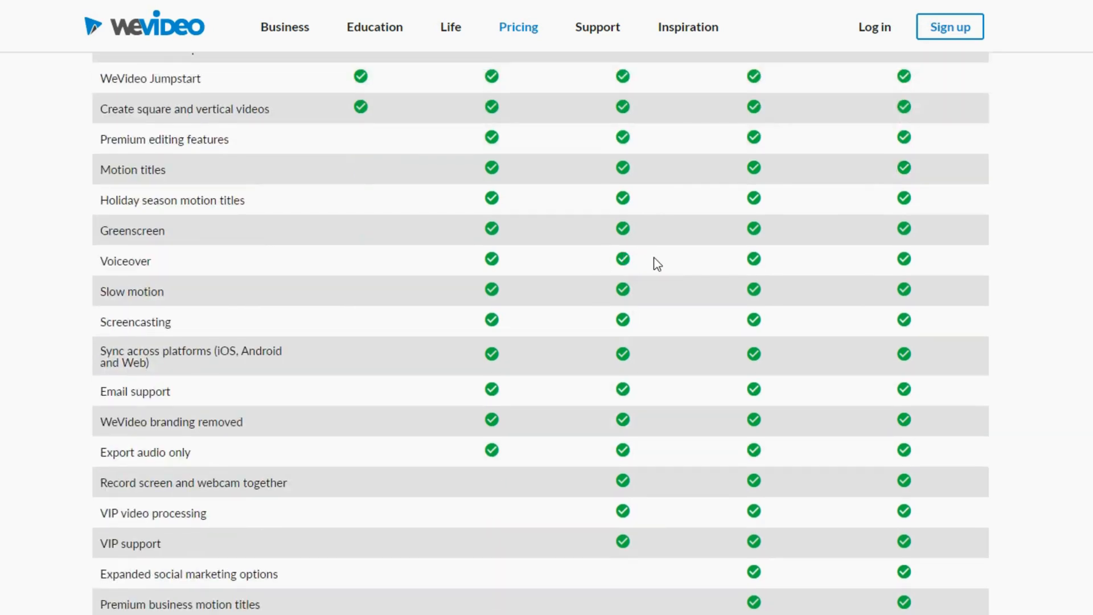
pyautogui.scroll(-1, 656, 263)
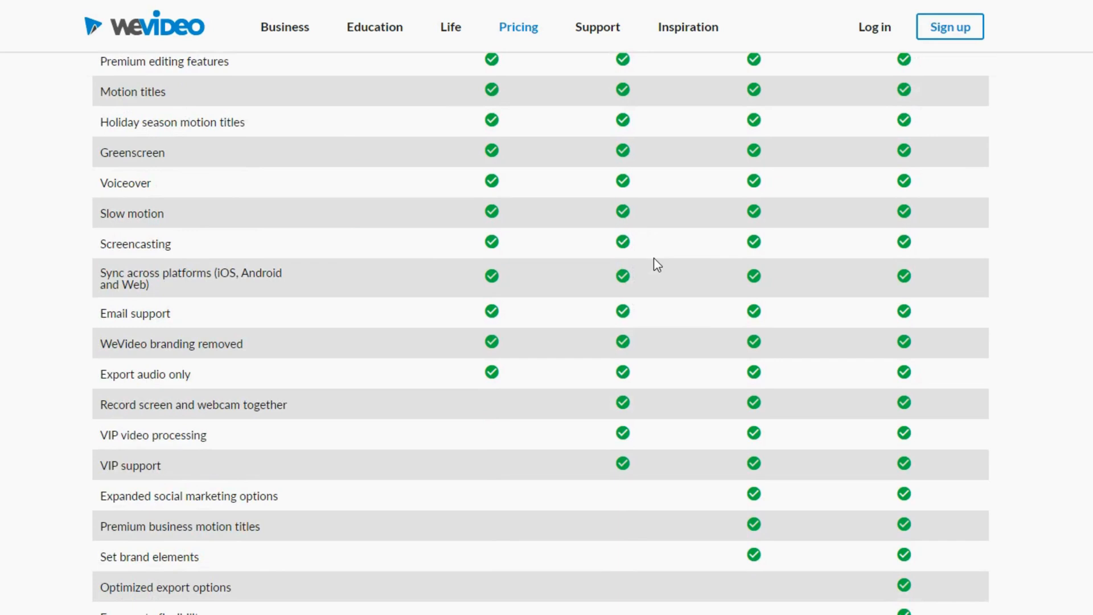
pyautogui.scroll(-1, 657, 264)
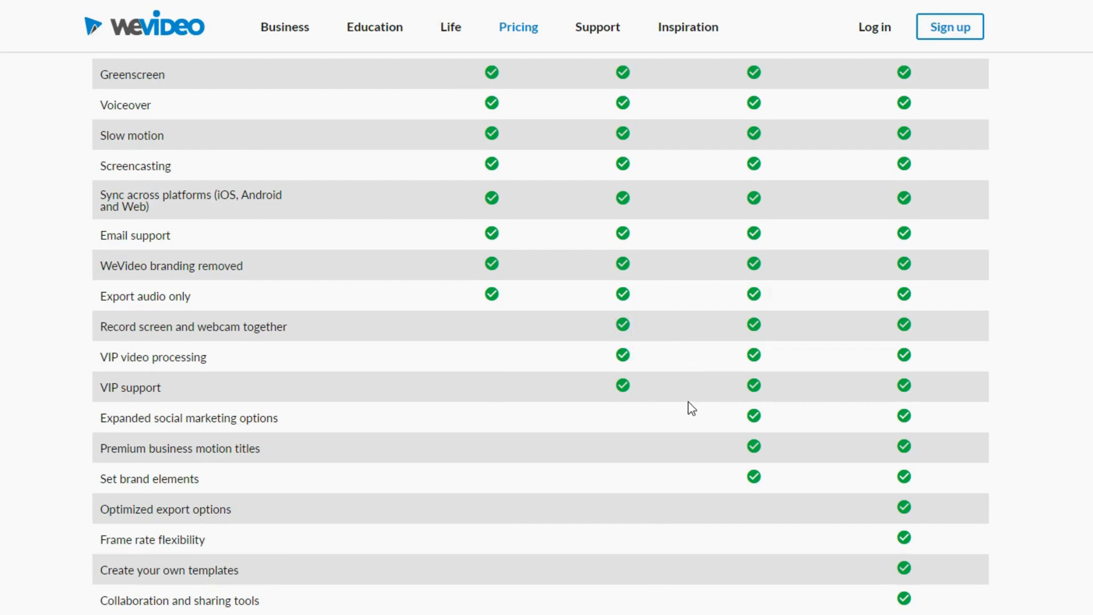
# - Check which plans include the Essentials video, music and image assets, and recheck the Business plan's extra features and price
pyautogui.scroll(10, 687, 402)
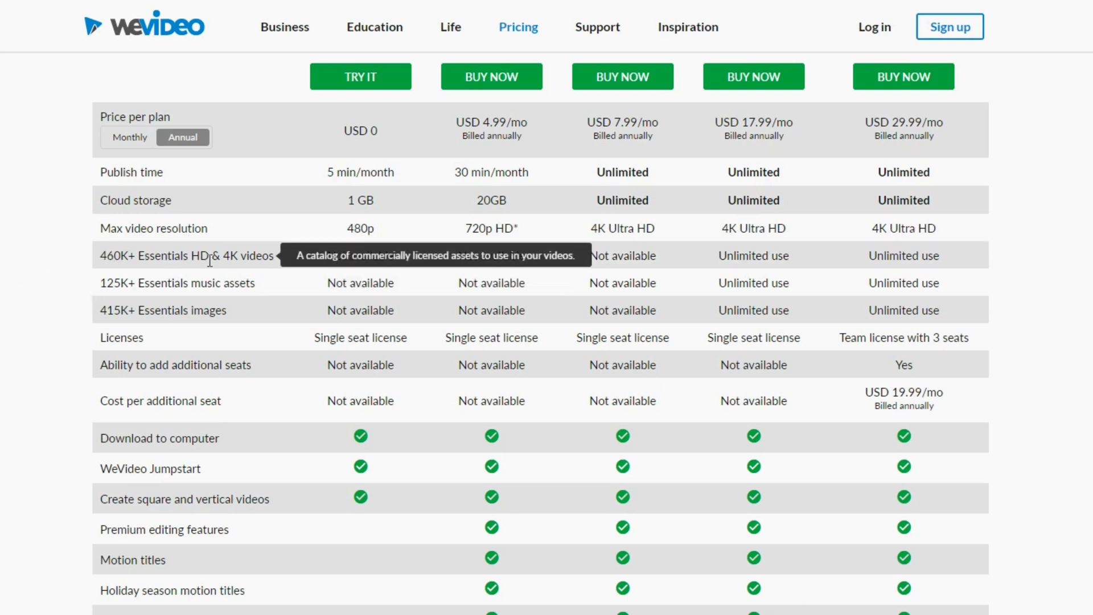
pyautogui.moveTo(184, 287)
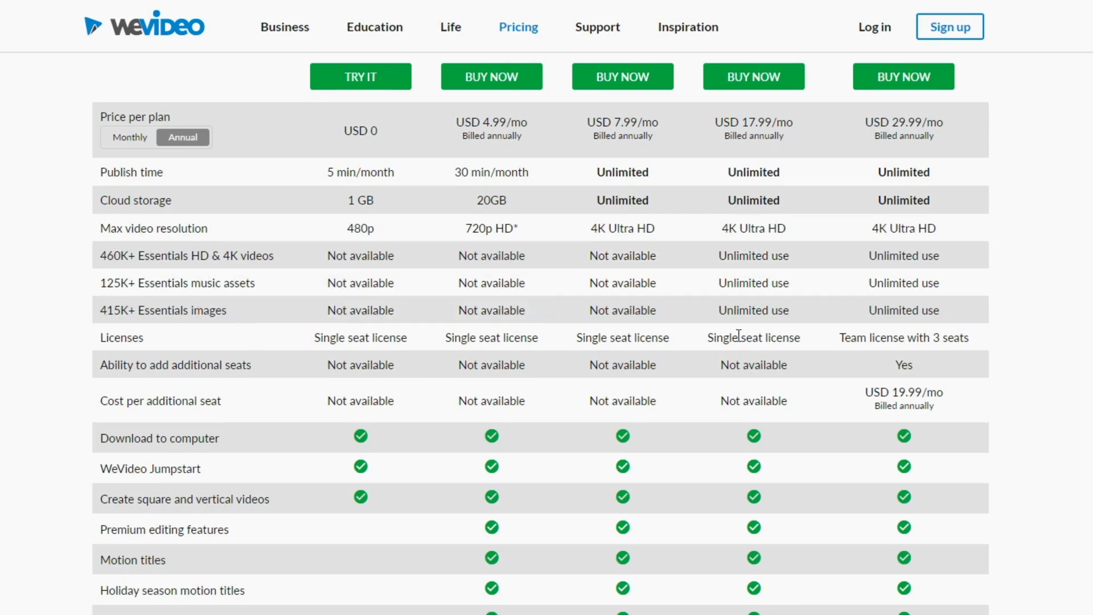
pyautogui.moveTo(909, 249)
pyautogui.scroll(-7, 1017, 311)
pyautogui.scroll(-5, 1021, 306)
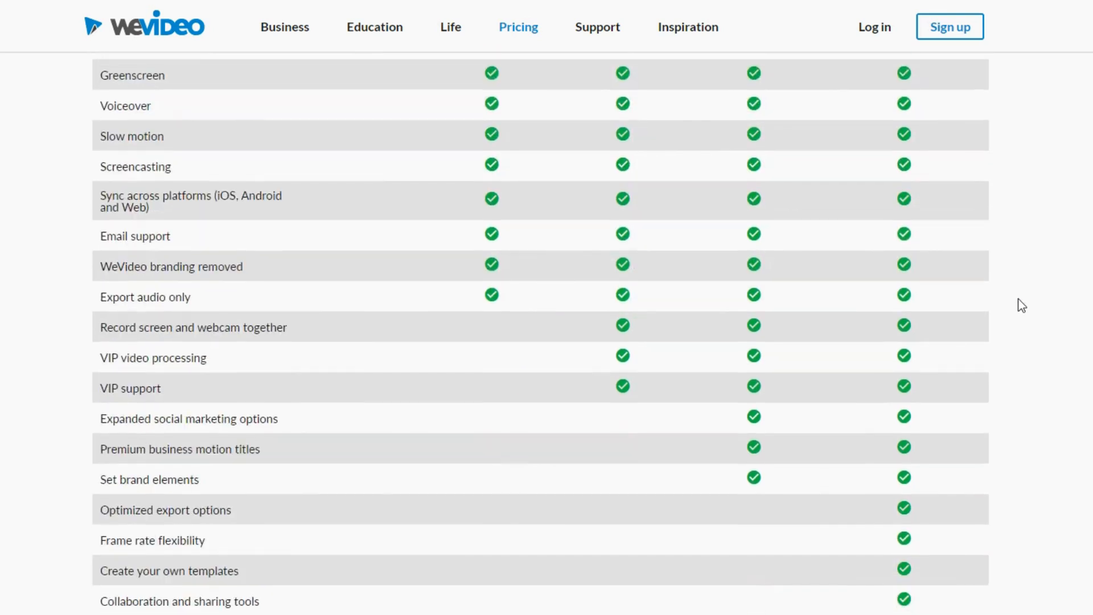
pyautogui.scroll(3, 1022, 306)
pyautogui.scroll(12, 1022, 305)
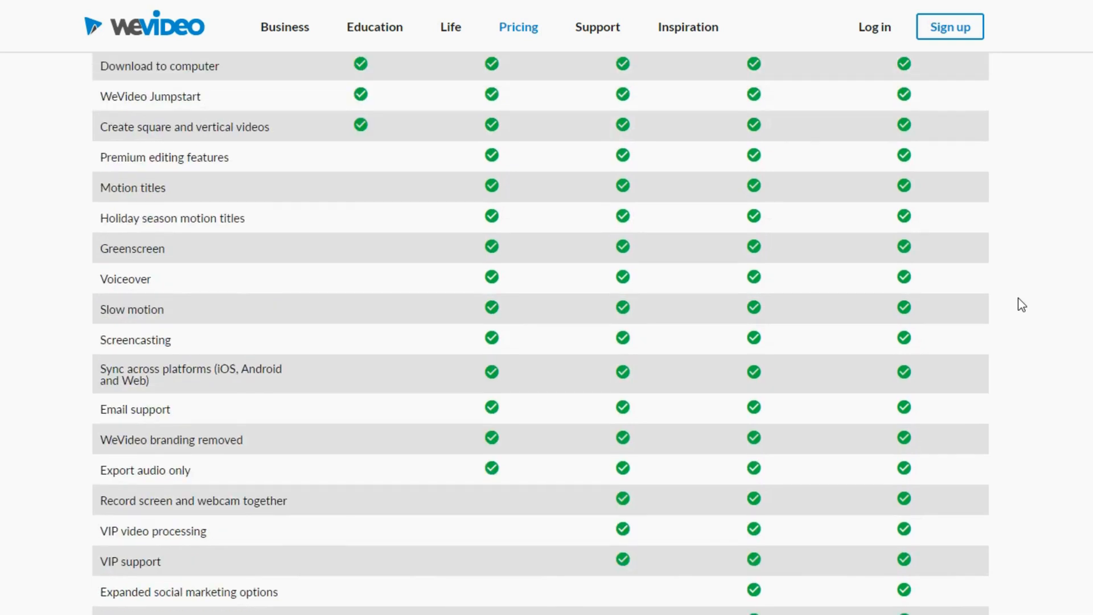
pyautogui.scroll(4, 1022, 306)
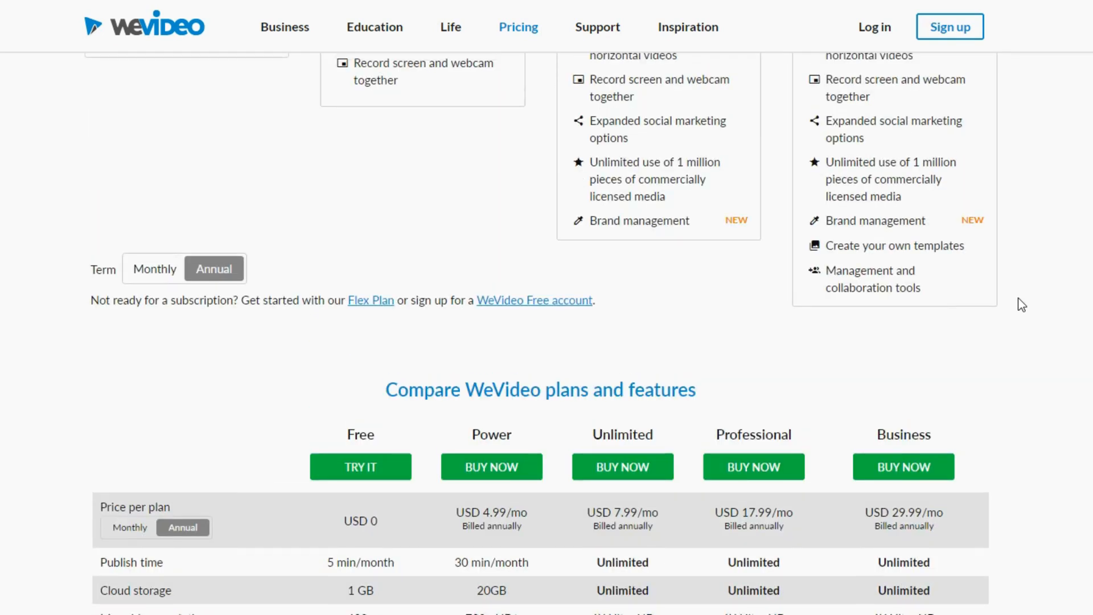
pyautogui.scroll(-5, 1022, 305)
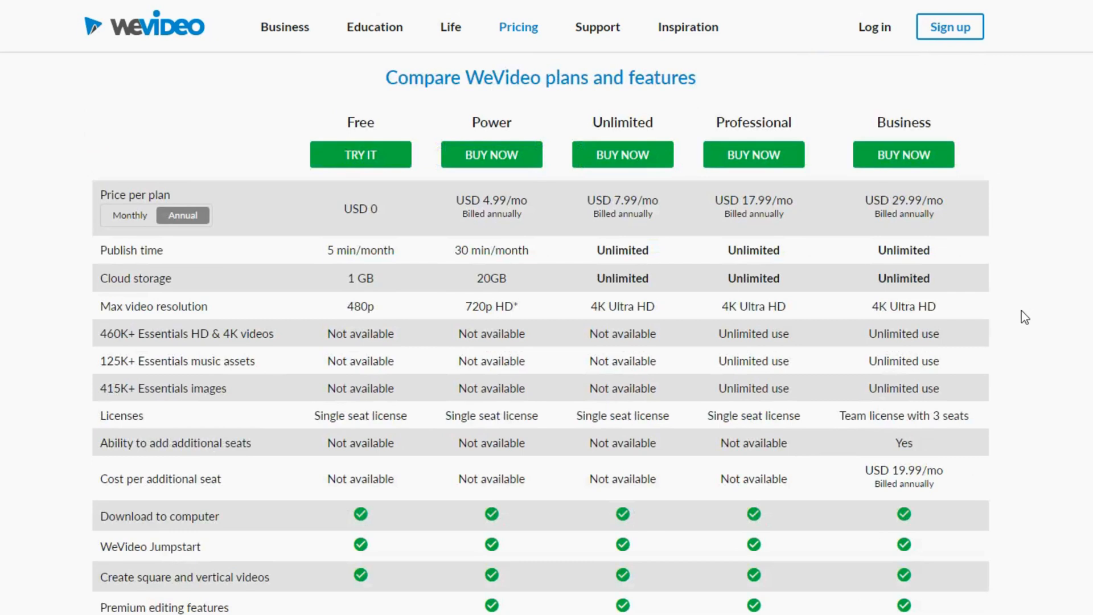